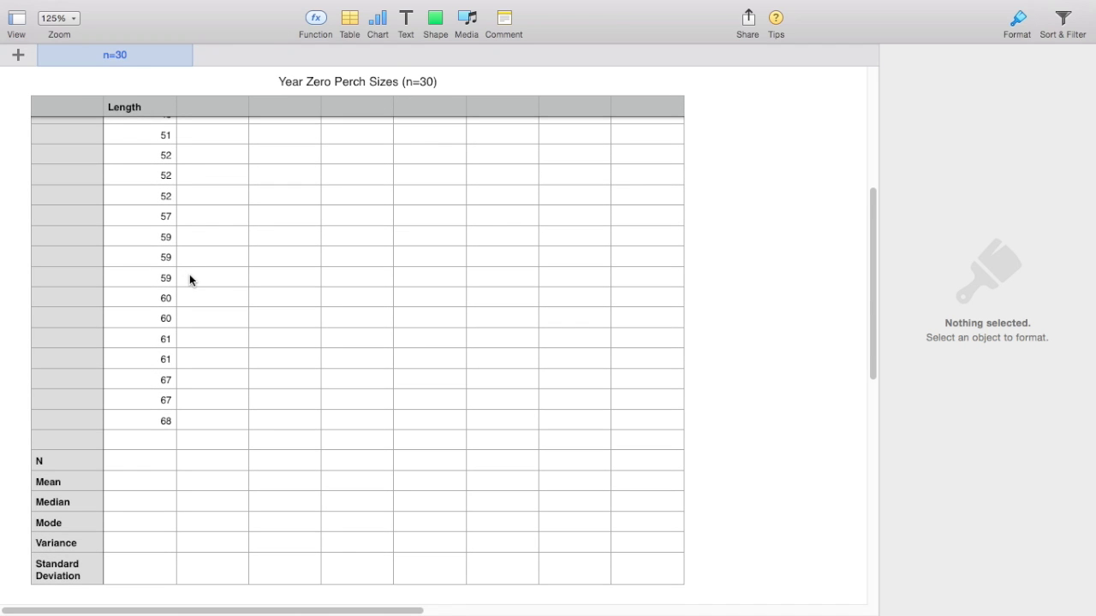
Look over the perch lengths in the Length column and the empty cells beside them.
{"action": "scroll", "coordinate": [253, 418], "scroll_direction": "down", "scroll_amount": 1}
{"action": "scroll", "coordinate": [253, 417], "scroll_direction": "up", "scroll_amount": 10}
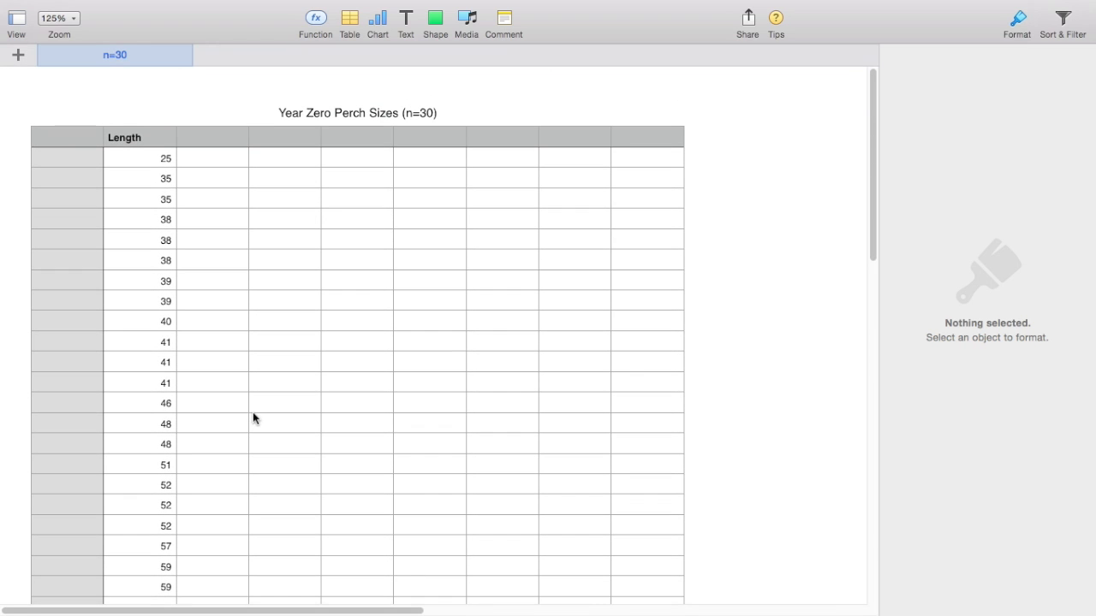
{"action": "left_click", "coordinate": [146, 161]}
{"action": "left_click", "coordinate": [156, 201]}
{"action": "left_click", "coordinate": [148, 279]}
{"action": "left_click", "coordinate": [297, 240]}
{"action": "left_click", "coordinate": [289, 161]}
{"action": "left_click", "coordinate": [287, 145]}
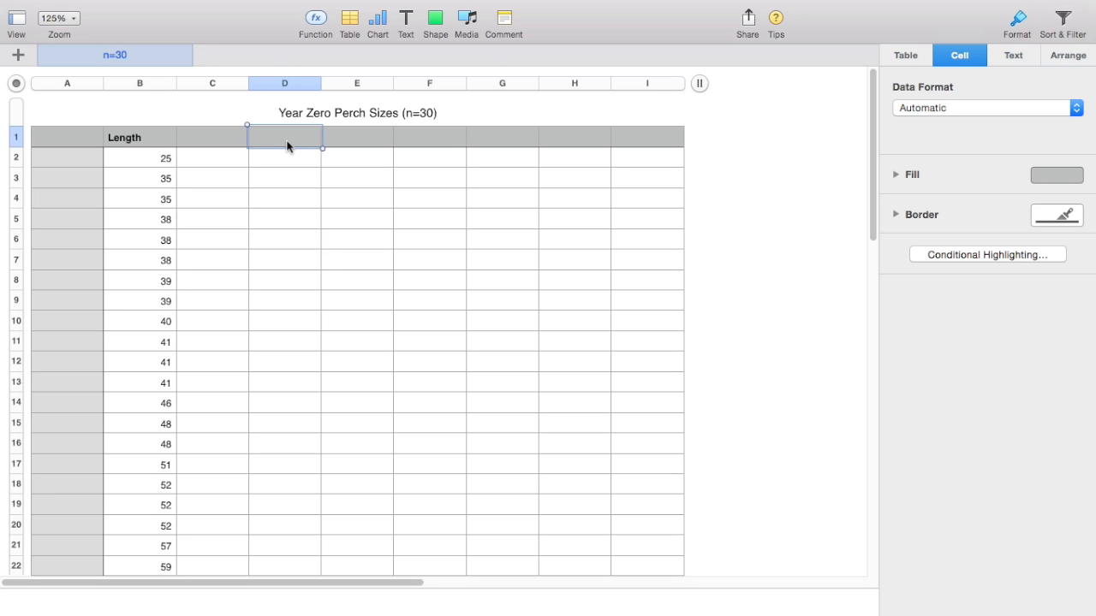
Enter the length 25 in D2 with its frequency 1 in E2.
{"action": "left_click", "coordinate": [289, 160]}
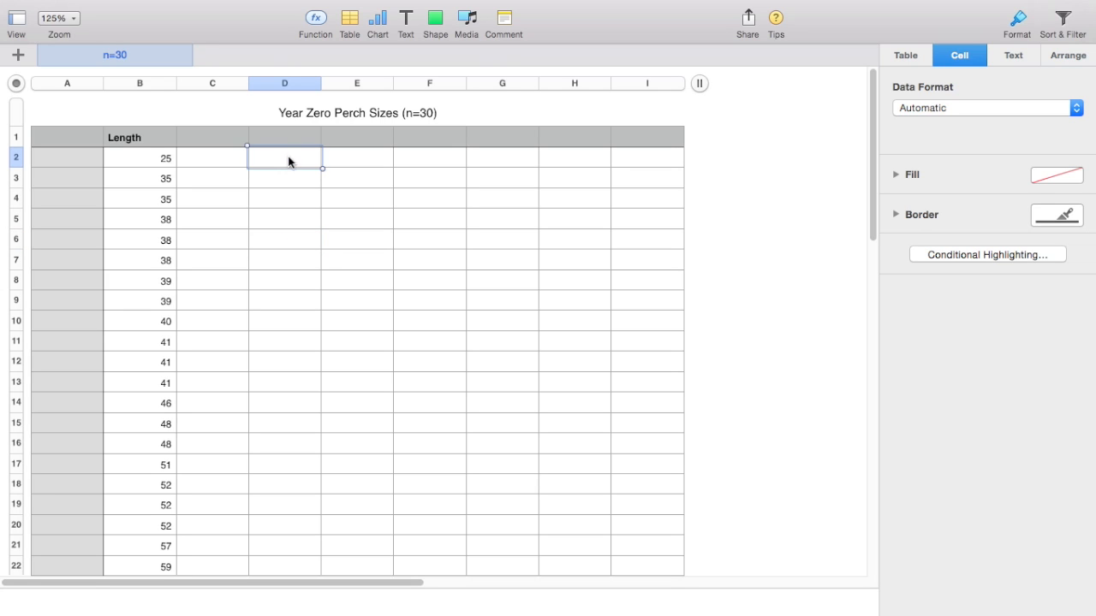
{"action": "type", "text": "25"}
{"action": "left_click", "coordinate": [349, 159]}
{"action": "type", "text": "1"}
{"action": "left_click", "coordinate": [329, 193]}
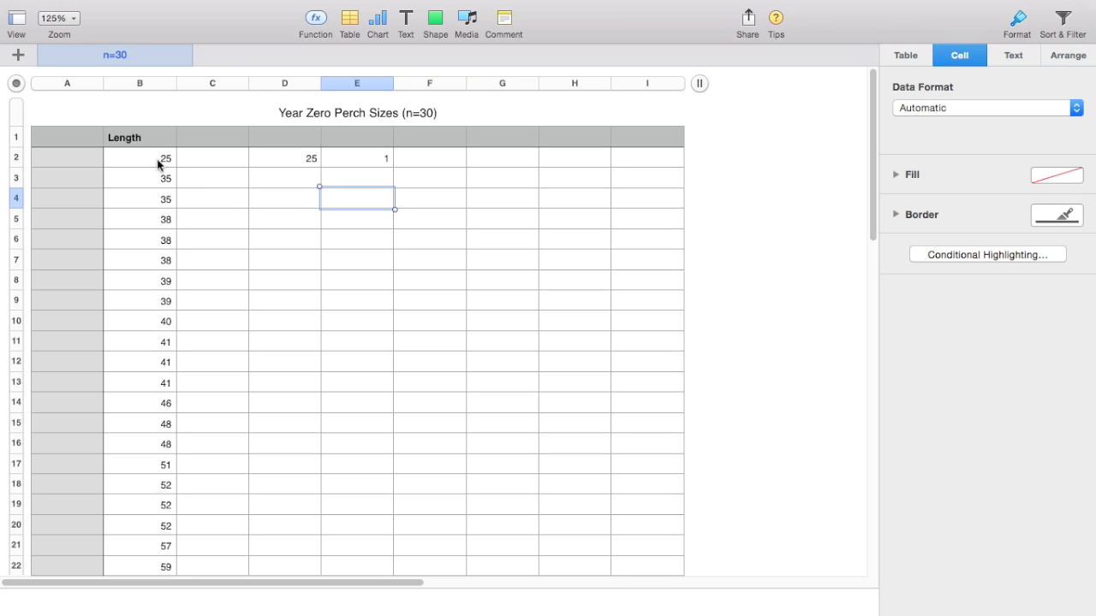
Enter the length 35 in D3 with its frequency 2 in E3.
{"action": "left_click", "coordinate": [160, 161]}
{"action": "left_click", "coordinate": [274, 176]}
{"action": "type", "text": "35"}
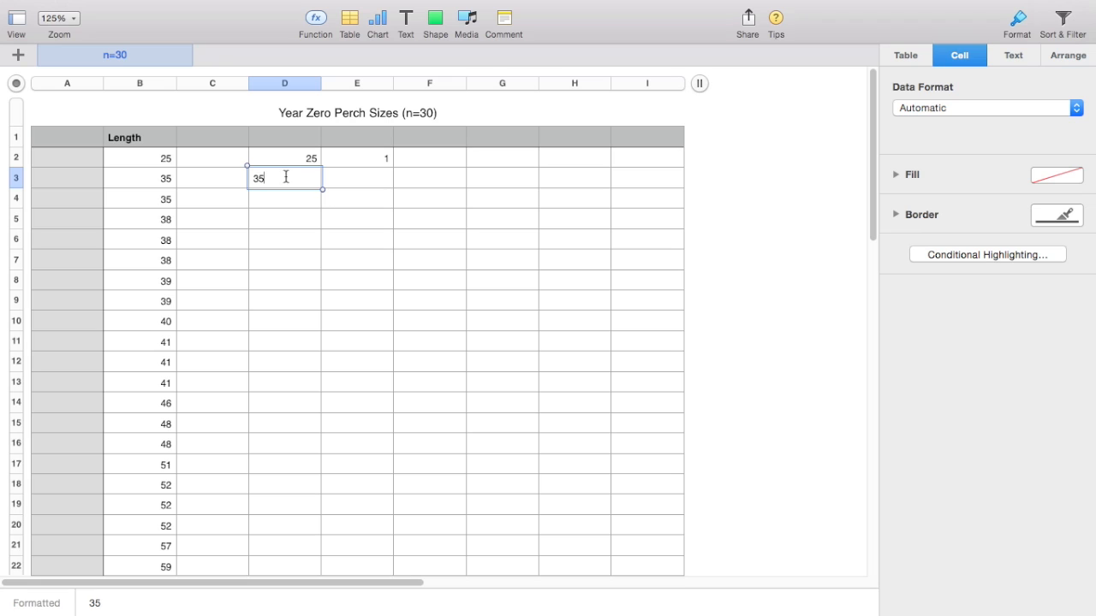
{"action": "left_click", "coordinate": [372, 179]}
{"action": "type", "text": "2"}
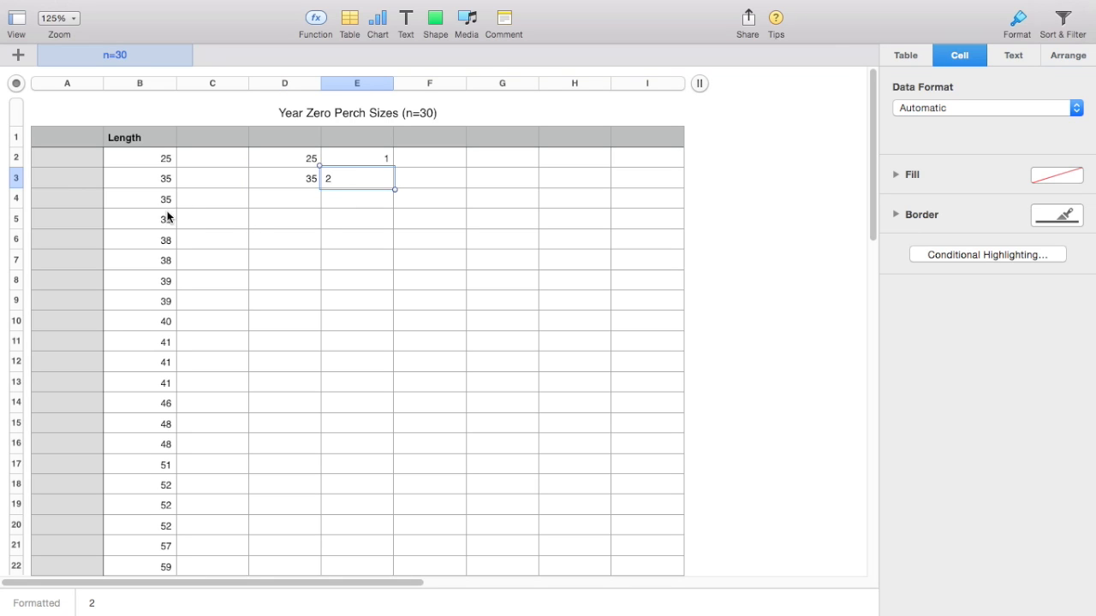
Enter the length 36 in D4 with its frequency 0 in E4.
{"action": "left_click", "coordinate": [286, 199]}
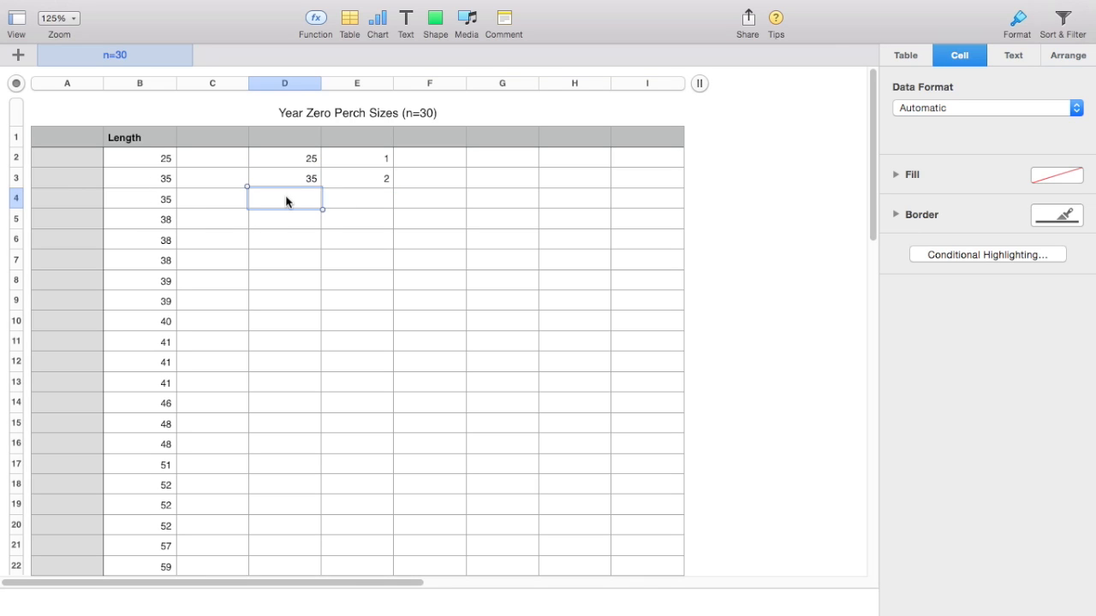
{"action": "type", "text": "36"}
{"action": "left_click", "coordinate": [347, 205]}
{"action": "type", "text": "0"}
{"action": "left_click", "coordinate": [345, 221]}
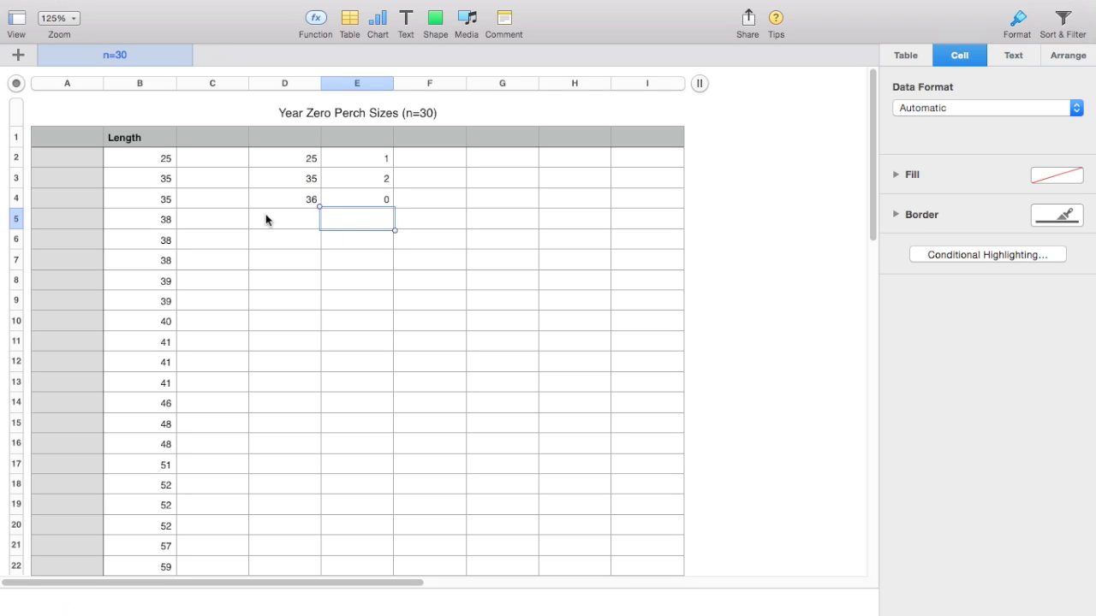
Clear the trial frequency entries from cells D2 to E4.
{"action": "left_click_drag", "start_coordinate": [304, 163], "coordinate": [349, 203]}
{"action": "key", "text": "Delete"}
{"action": "scroll", "coordinate": [164, 379], "scroll_direction": "down", "scroll_amount": 3}
{"action": "scroll", "coordinate": [164, 379], "scroll_direction": "up", "scroll_amount": 3}
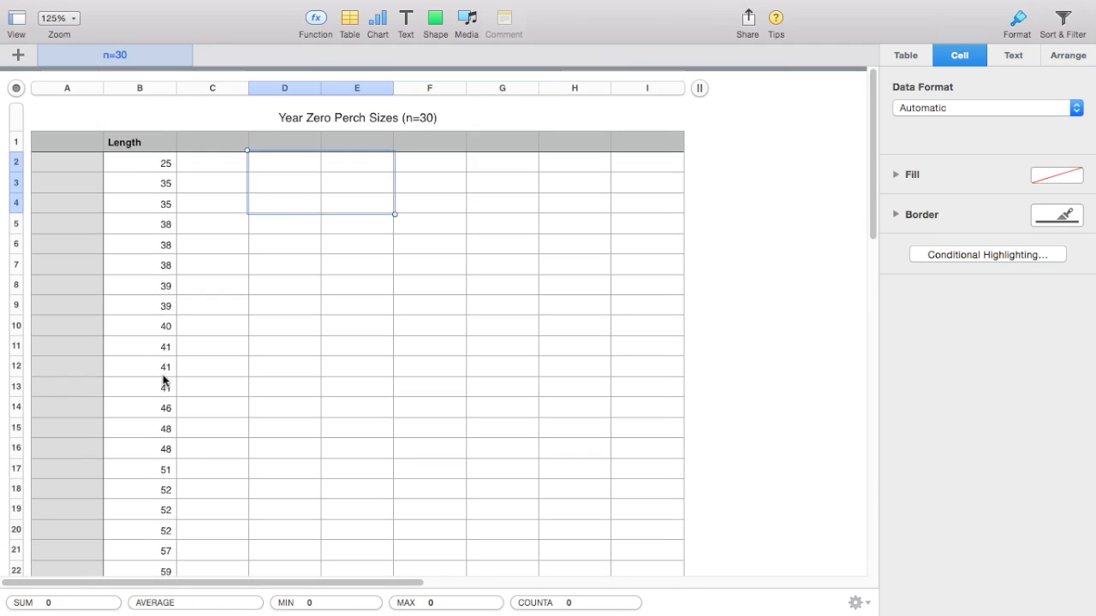
Examine the full Length column and the empty statistics rows beneath it.
{"action": "scroll", "coordinate": [164, 379], "scroll_direction": "down", "scroll_amount": 10}
{"action": "scroll", "coordinate": [163, 379], "scroll_direction": "up", "scroll_amount": 10}
{"action": "scroll", "coordinate": [326, 282], "scroll_direction": "down", "scroll_amount": 10}
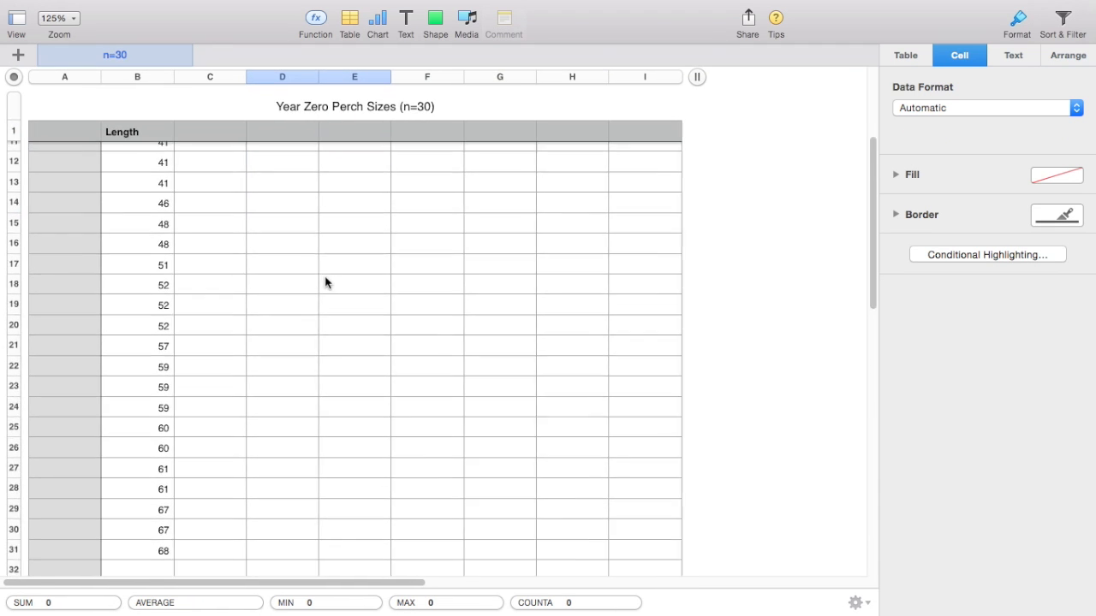
{"action": "scroll", "coordinate": [325, 282], "scroll_direction": "up", "scroll_amount": 10}
{"action": "left_click", "coordinate": [221, 190]}
{"action": "scroll", "coordinate": [213, 232], "scroll_direction": "down", "scroll_amount": 5}
{"action": "scroll", "coordinate": [203, 314], "scroll_direction": "down", "scroll_amount": 5}
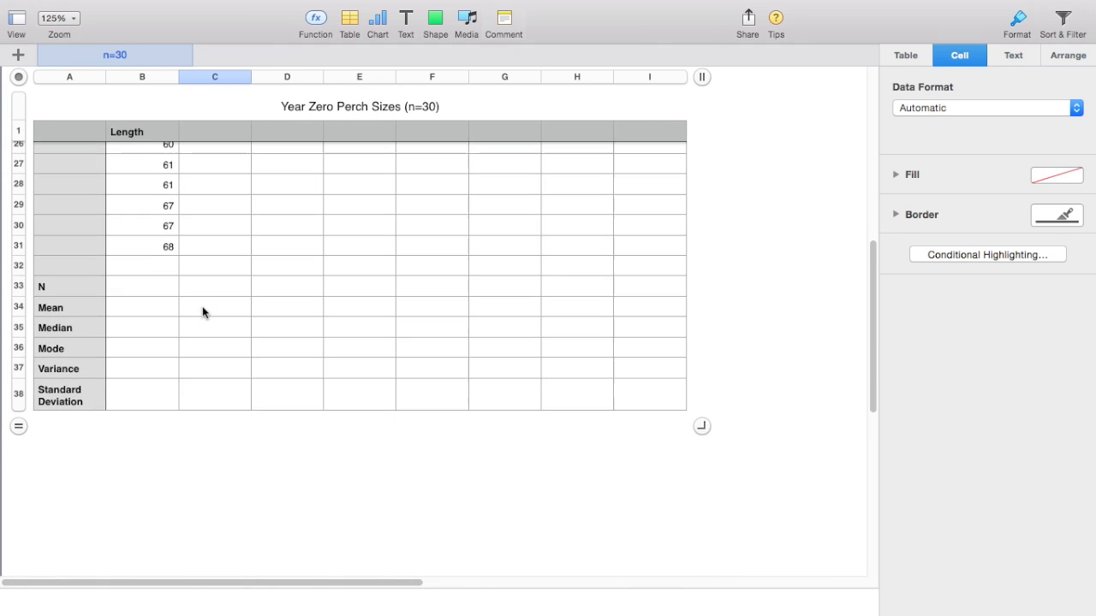
{"action": "scroll", "coordinate": [154, 294], "scroll_direction": "up", "scroll_amount": 10}
{"action": "scroll", "coordinate": [232, 477], "scroll_direction": "down", "scroll_amount": 10}
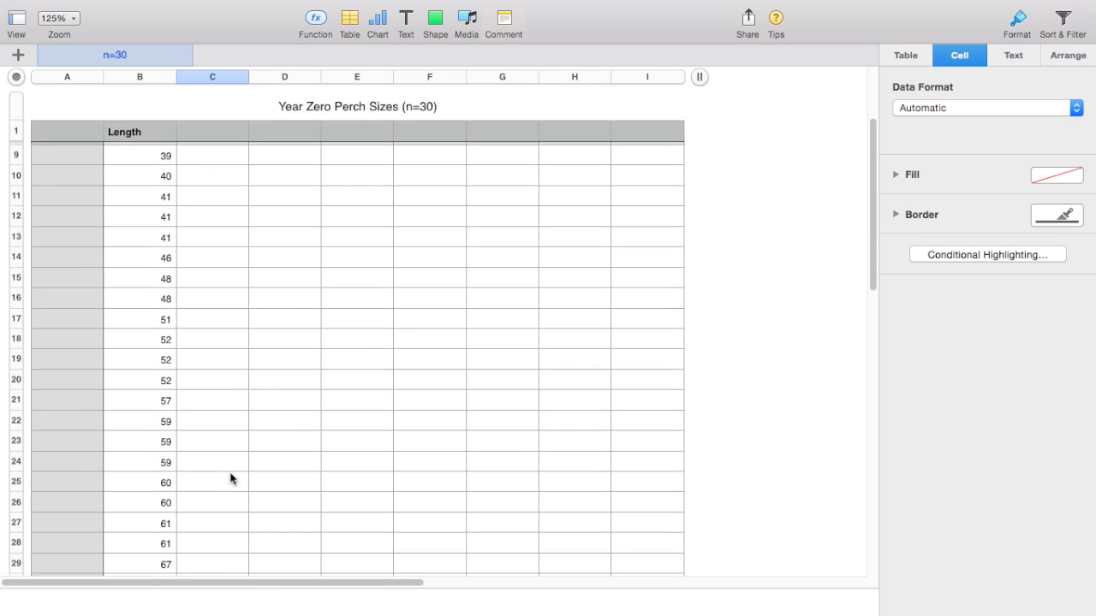
Insert the Count function for the Length values in B33, in the N row.
{"action": "left_click", "coordinate": [128, 397]}
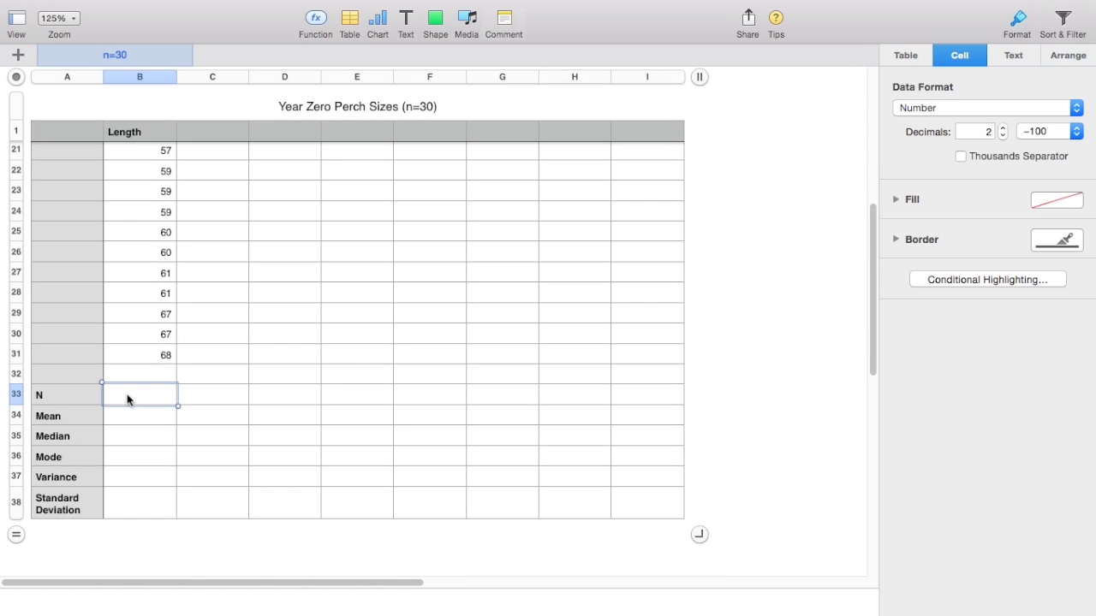
{"action": "left_click", "coordinate": [77, 400]}
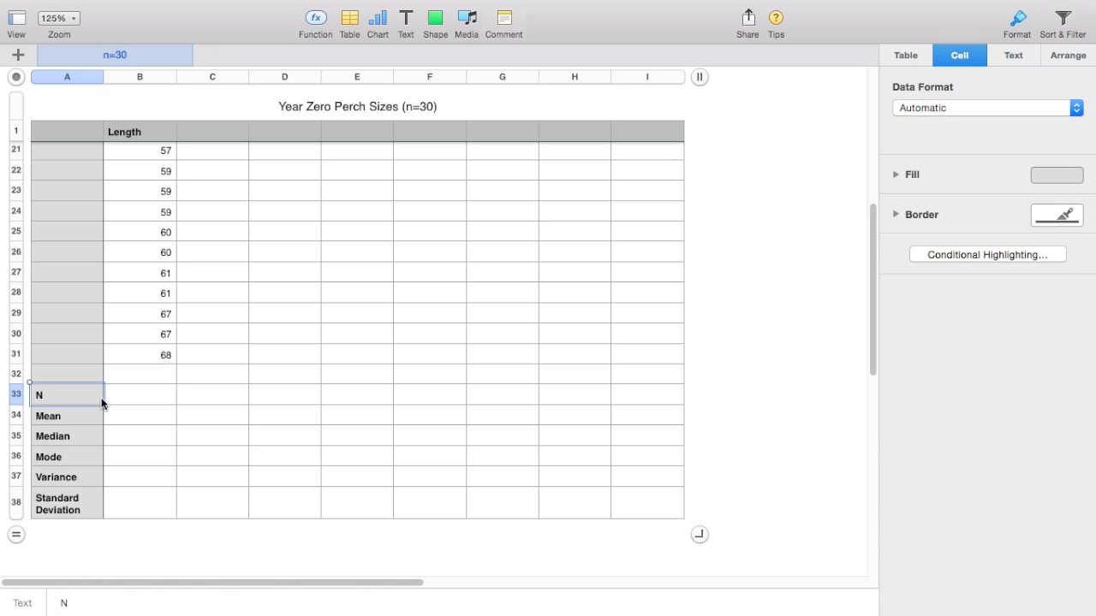
{"action": "left_click", "coordinate": [110, 401]}
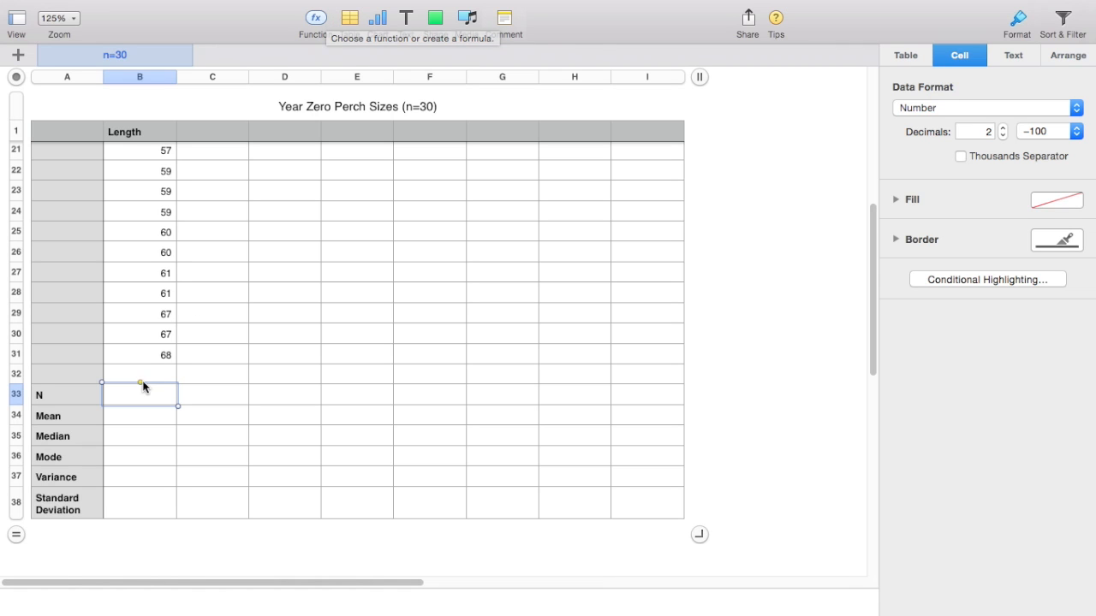
{"action": "left_click", "coordinate": [315, 20]}
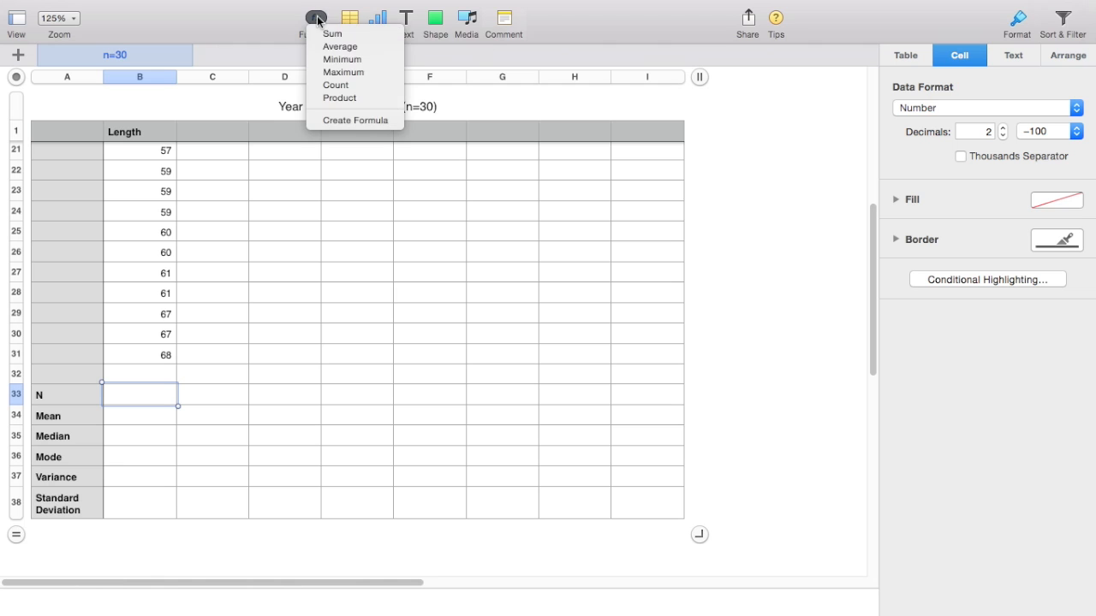
{"action": "left_click", "coordinate": [339, 87]}
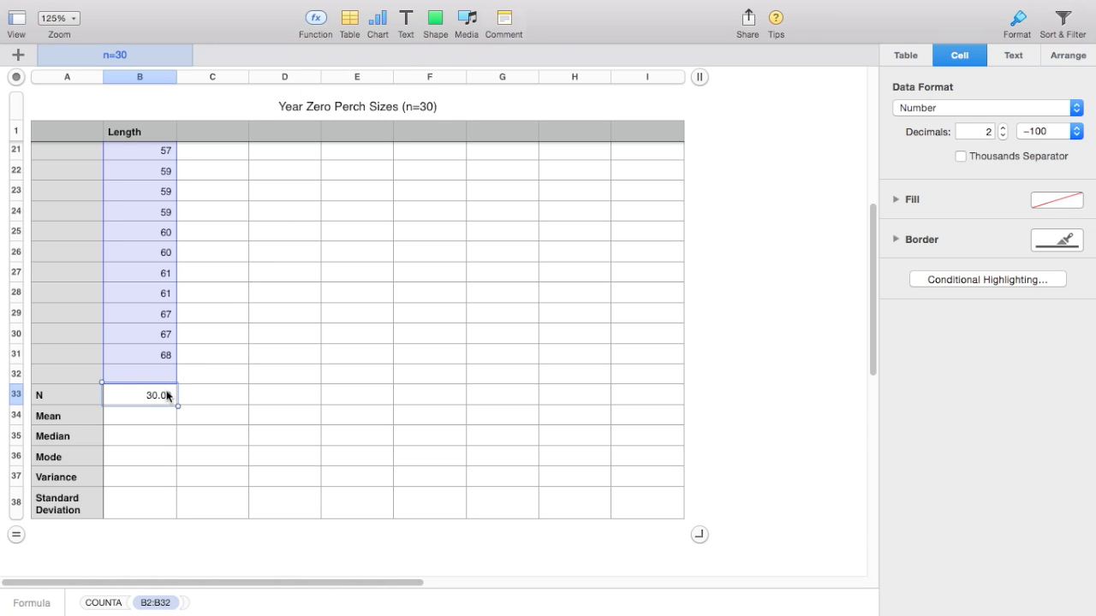
{"action": "scroll", "coordinate": [335, 284], "scroll_direction": "up", "scroll_amount": 10}
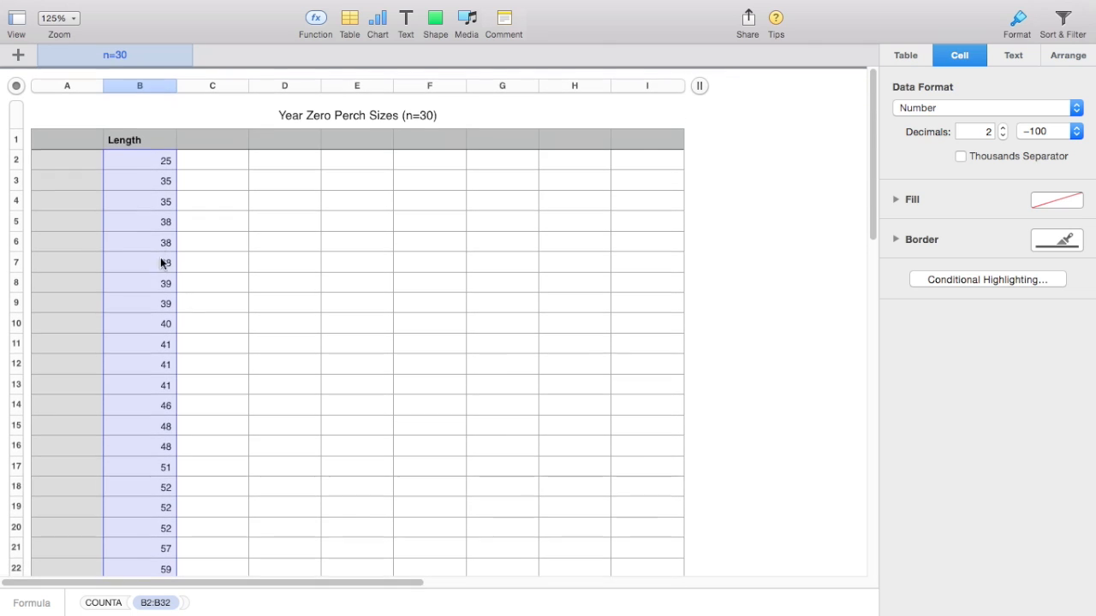
{"action": "scroll", "coordinate": [176, 279], "scroll_direction": "down", "scroll_amount": 9}
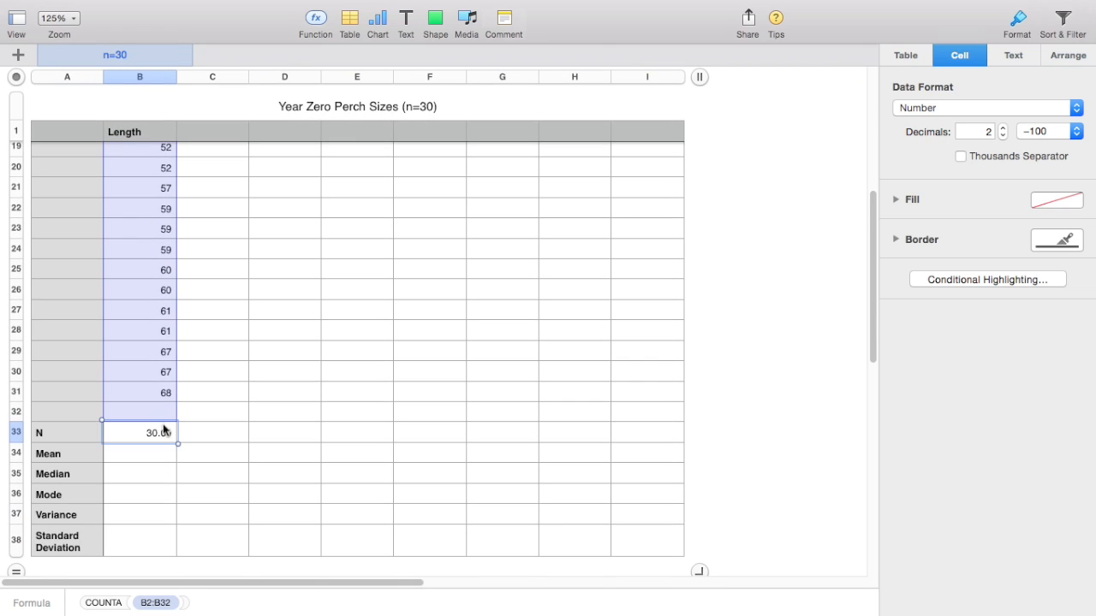
{"action": "double_click", "coordinate": [154, 442]}
{"action": "left_click", "coordinate": [244, 521]}
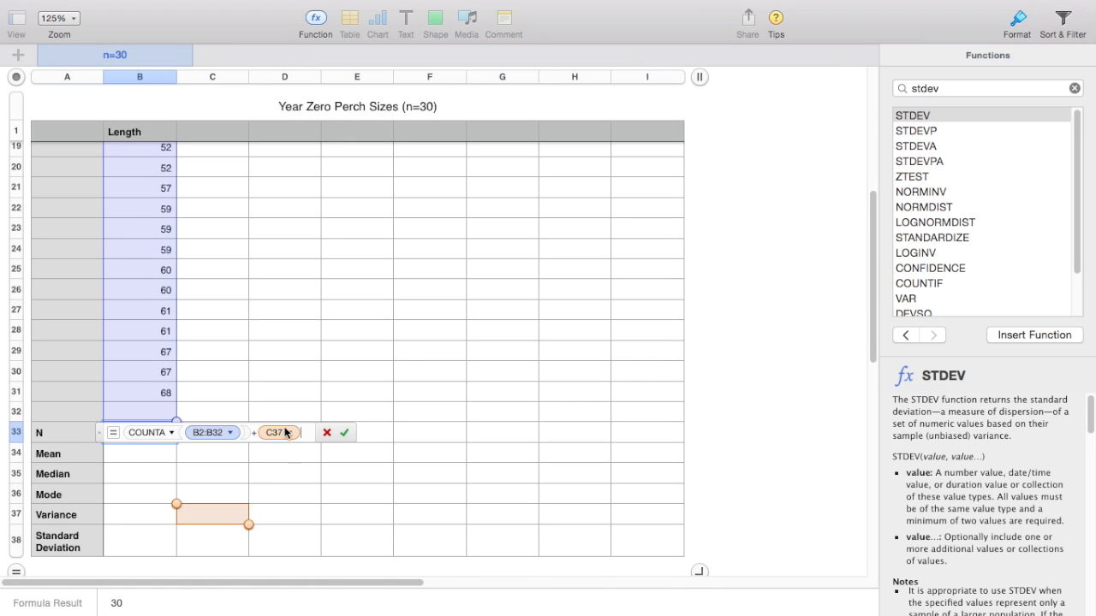
{"action": "left_click", "coordinate": [327, 434]}
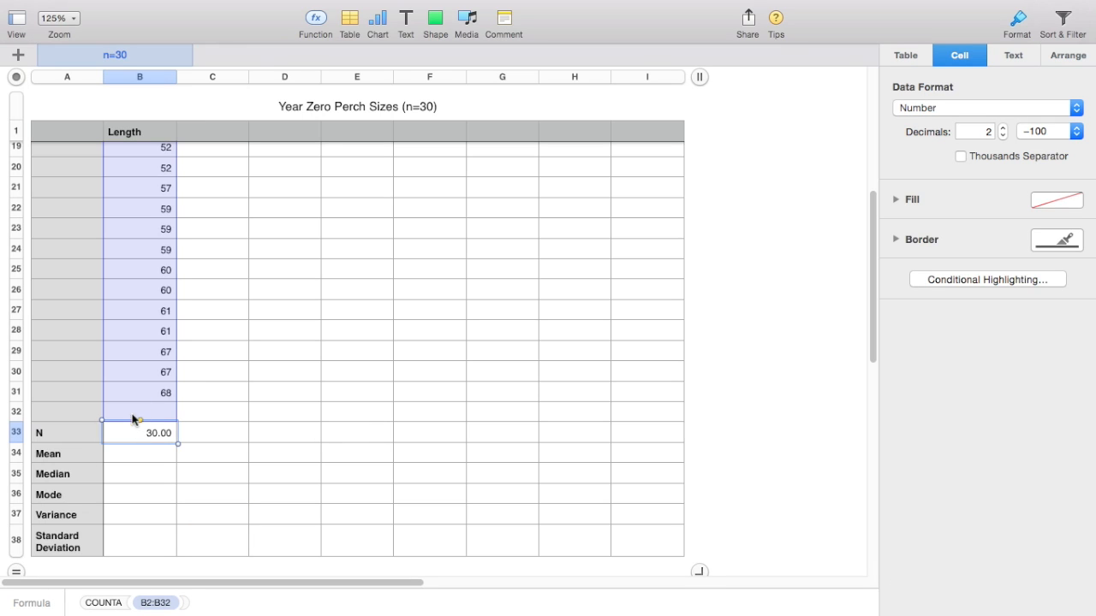
Set the range of the COUNTA formula in B33 to B2:B31 and accept the formula.
{"action": "double_click", "coordinate": [159, 434]}
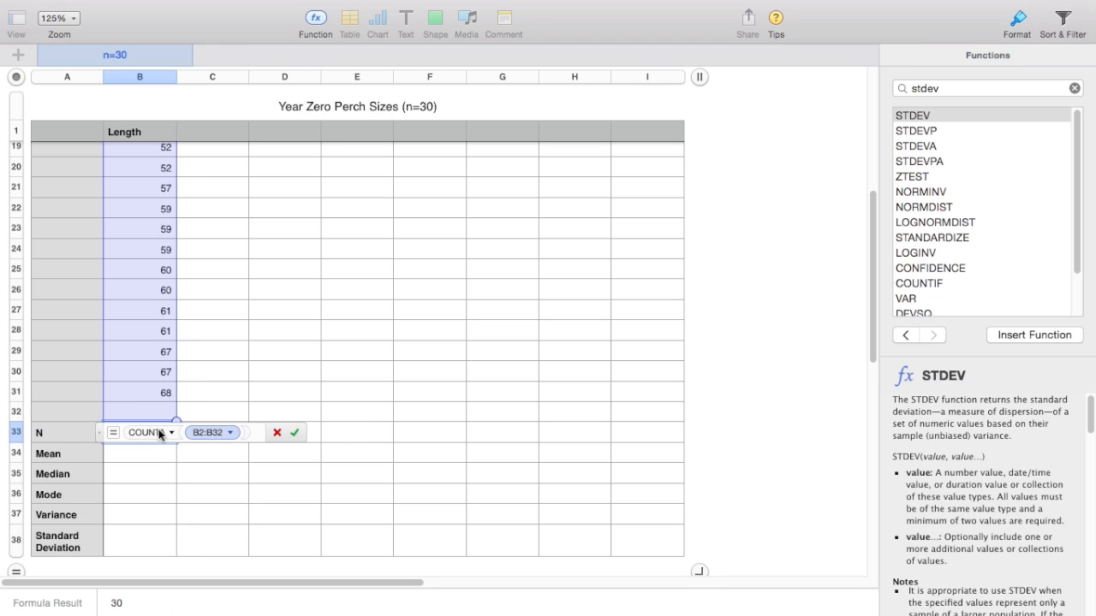
{"action": "left_click", "coordinate": [216, 432]}
{"action": "scroll", "coordinate": [214, 431], "scroll_direction": "up", "scroll_amount": 10}
{"action": "scroll", "coordinate": [181, 468], "scroll_direction": "down", "scroll_amount": 14}
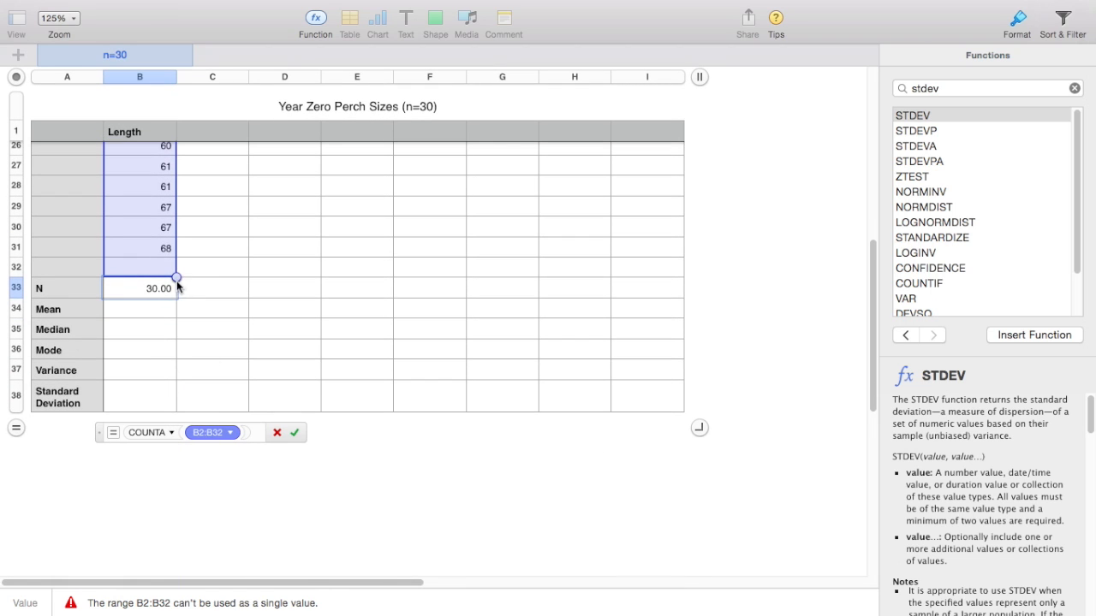
{"action": "mouse_move", "coordinate": [176, 270]}
{"action": "left_mouse_down"}
{"action": "mouse_move", "coordinate": [403, 255]}
{"action": "mouse_move", "coordinate": [161, 255]}
{"action": "left_mouse_up"}
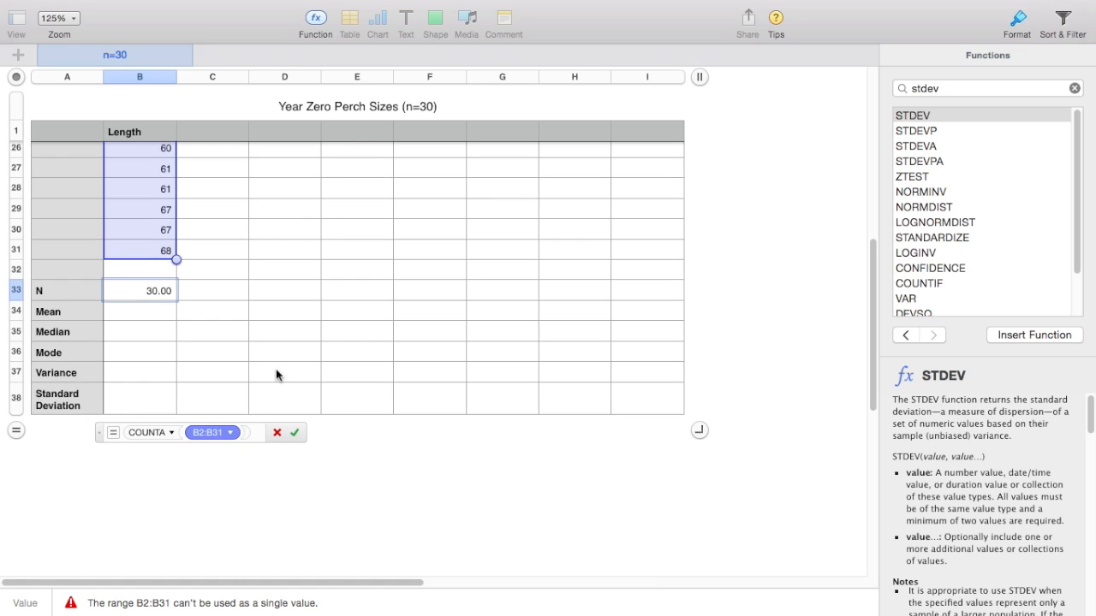
{"action": "scroll", "coordinate": [276, 374], "scroll_direction": "up", "scroll_amount": 4}
{"action": "left_click", "coordinate": [294, 432]}
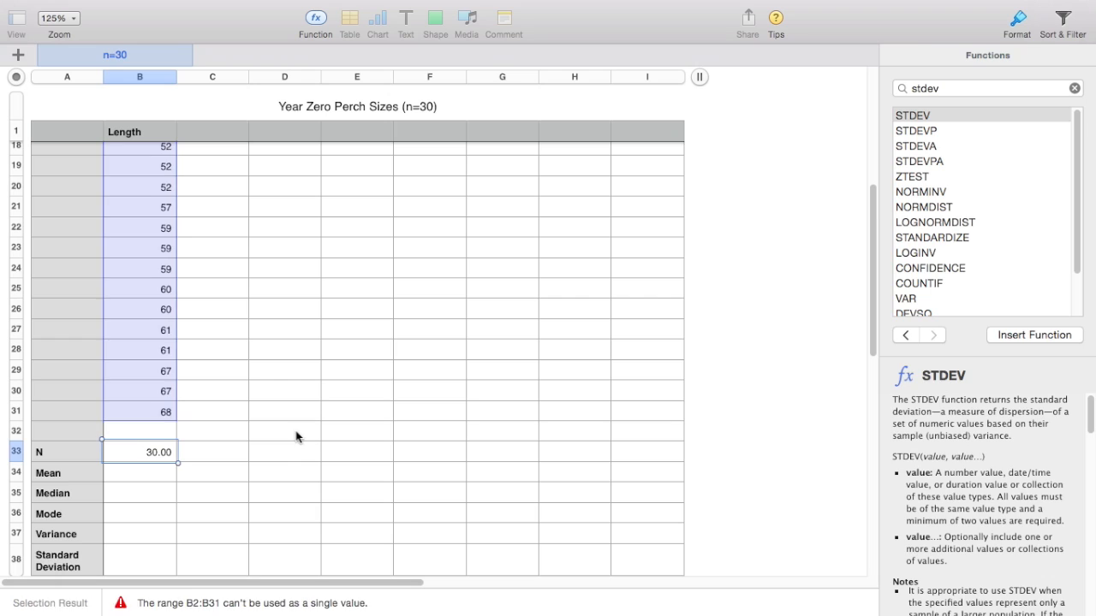
Insert the Average function in B34, in the Mean row.
{"action": "scroll", "coordinate": [187, 520], "scroll_direction": "down", "scroll_amount": 3}
{"action": "left_click", "coordinate": [68, 385]}
{"action": "left_click", "coordinate": [120, 391]}
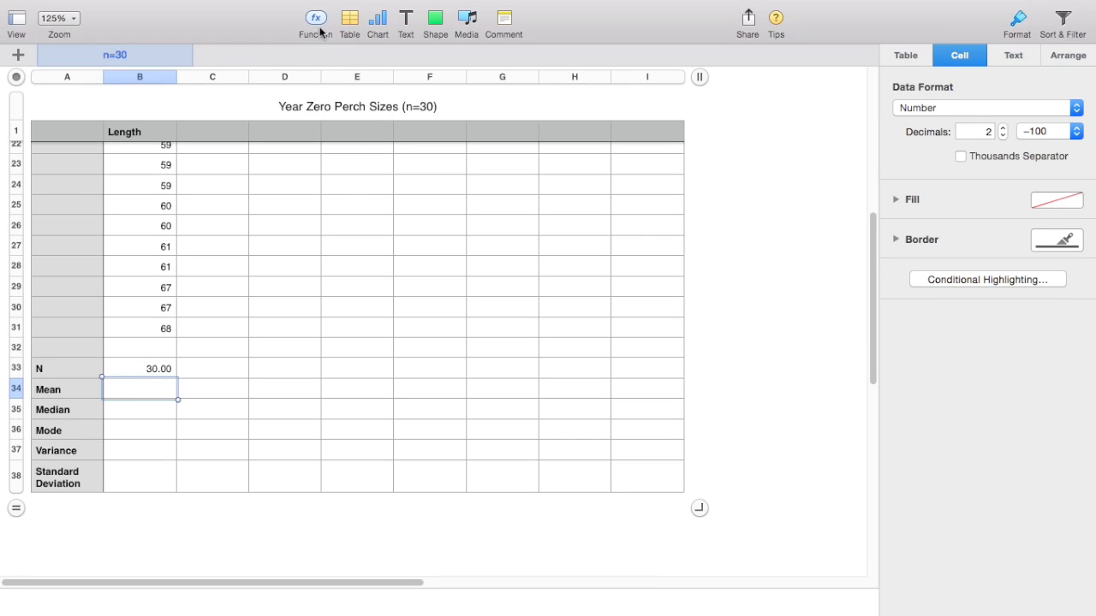
{"action": "left_click", "coordinate": [315, 17]}
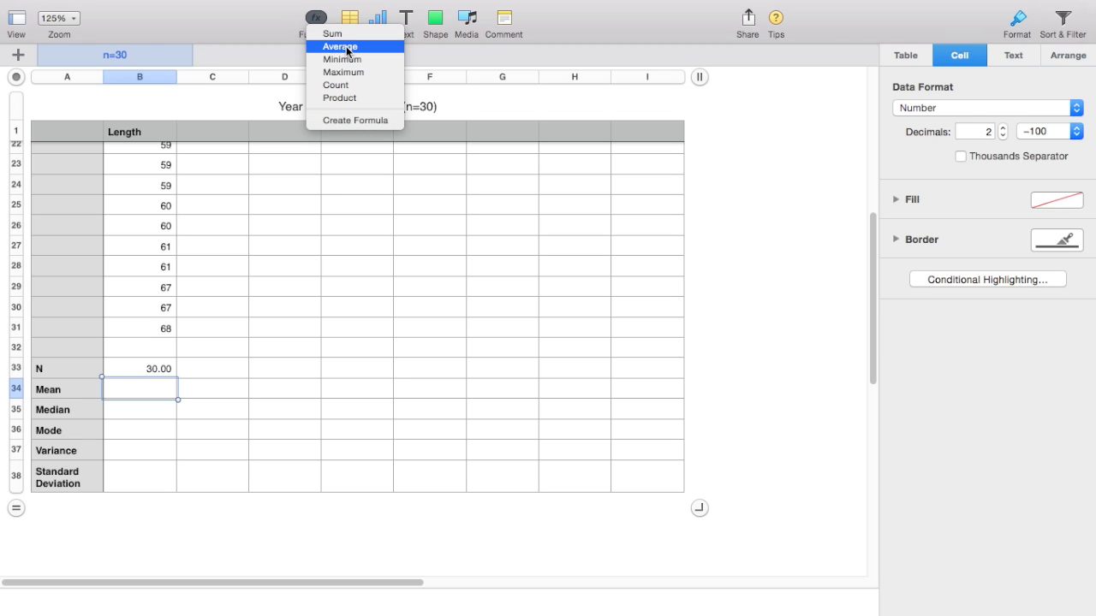
{"action": "left_click", "coordinate": [345, 47]}
Set the range of the AVERAGE formula in B34 to B2:B31 and accept the formula.
{"action": "scroll", "coordinate": [119, 230], "scroll_direction": "up", "scroll_amount": 3}
{"action": "scroll", "coordinate": [119, 230], "scroll_direction": "up", "scroll_amount": 5}
{"action": "scroll", "coordinate": [119, 230], "scroll_direction": "down", "scroll_amount": 8}
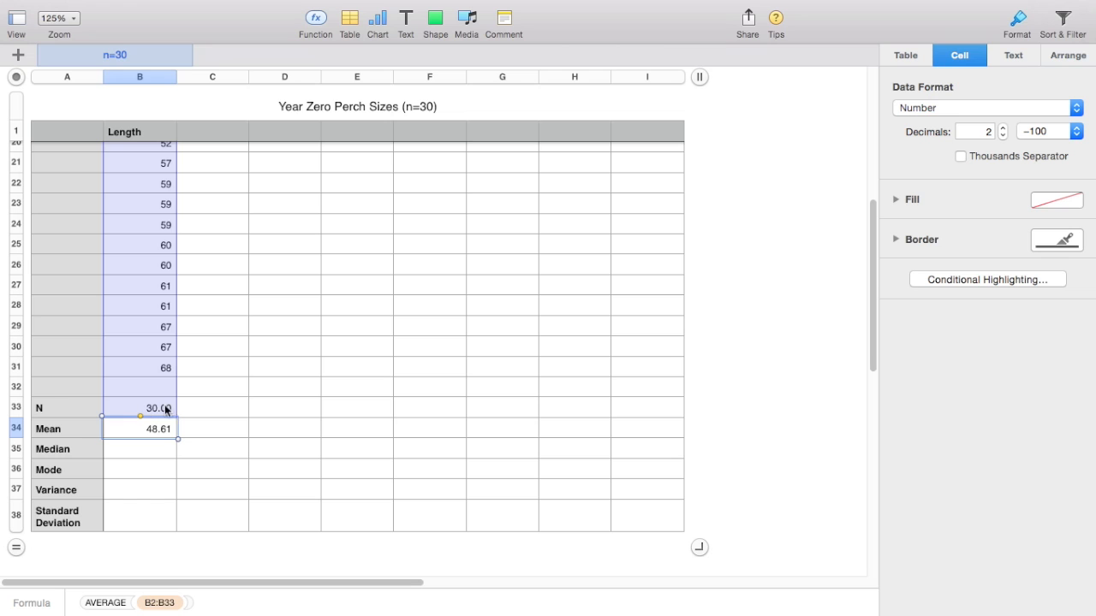
{"action": "double_click", "coordinate": [158, 430]}
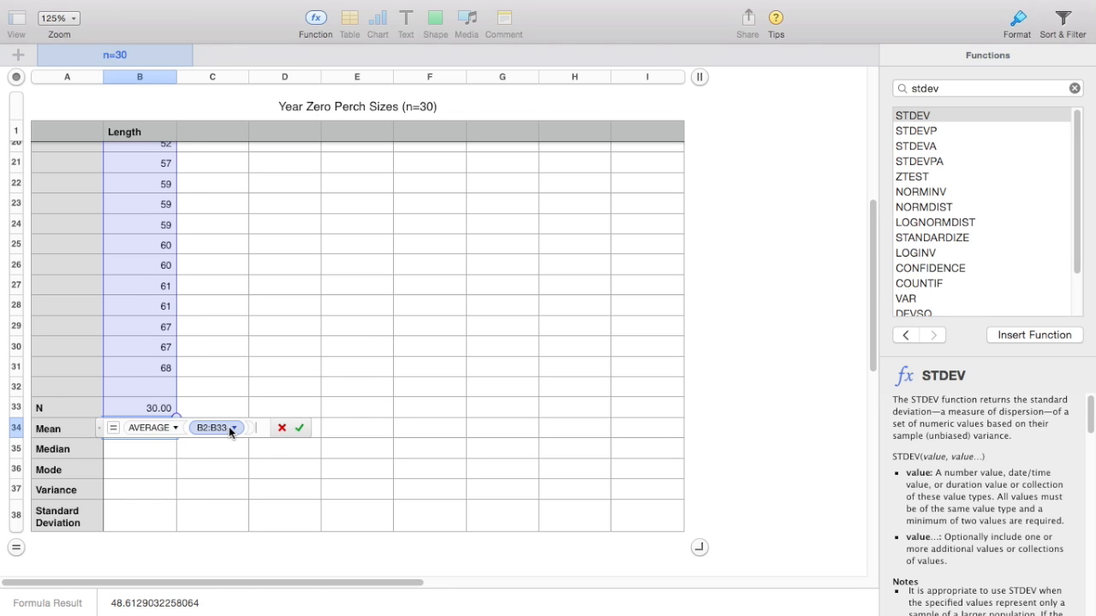
{"action": "left_click", "coordinate": [207, 432]}
{"action": "left_click", "coordinate": [203, 430]}
{"action": "scroll", "coordinate": [196, 440], "scroll_direction": "down", "scroll_amount": 8}
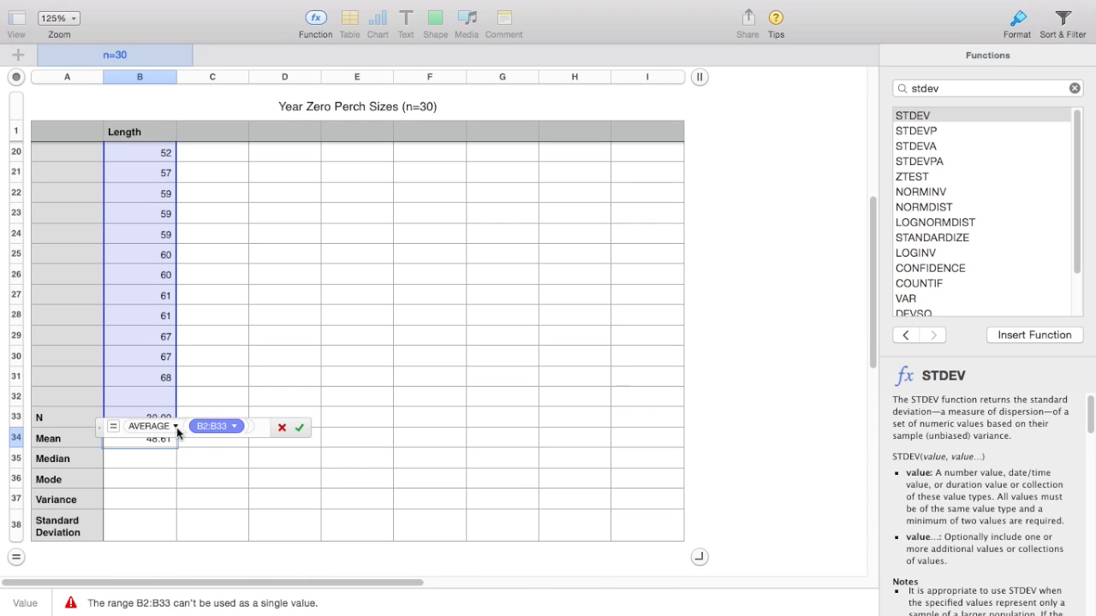
{"action": "scroll", "coordinate": [184, 384], "scroll_direction": "down", "scroll_amount": 5}
{"action": "left_click_drag", "start_coordinate": [175, 358], "coordinate": [175, 328]}
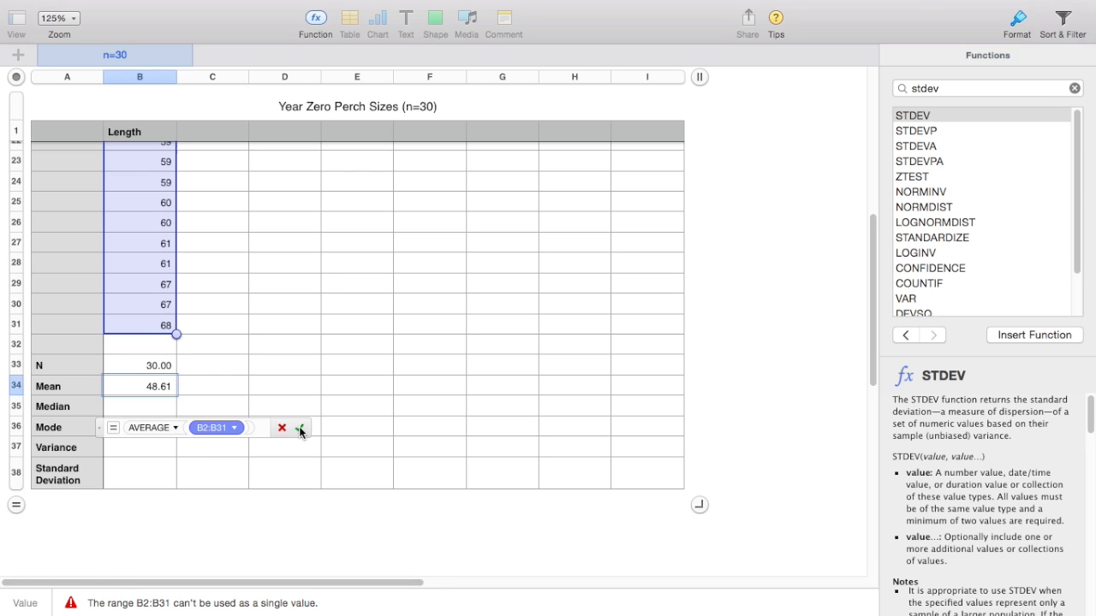
{"action": "left_click", "coordinate": [298, 428]}
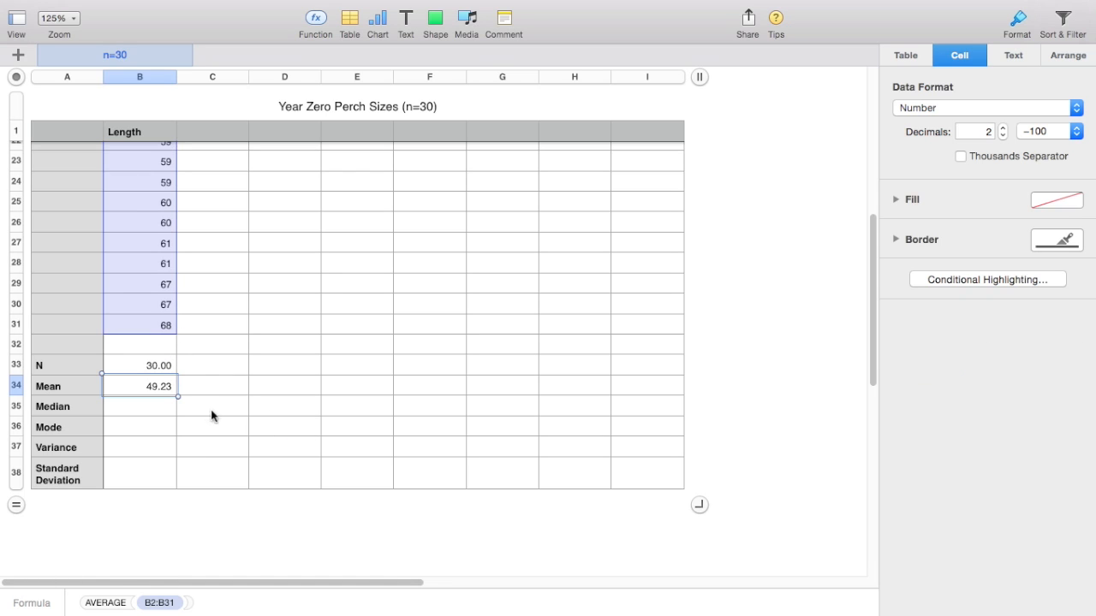
Create a MEDIAN formula in B35, in the Median row, over the Length values B2:B31 and accept it.
{"action": "left_click", "coordinate": [154, 410]}
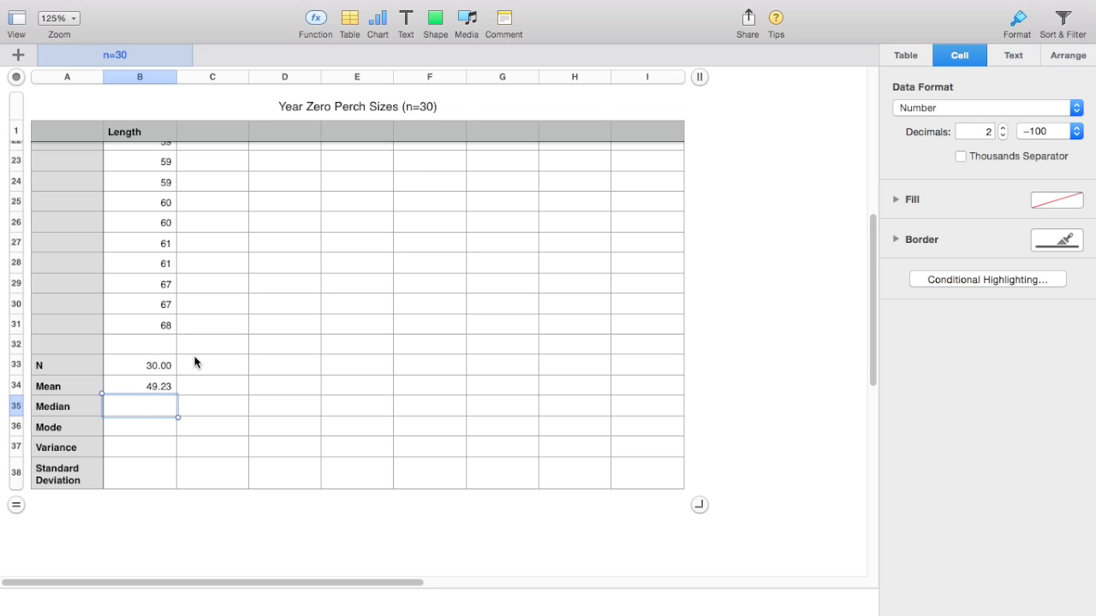
{"action": "scroll", "coordinate": [194, 291], "scroll_direction": "up", "scroll_amount": 10}
{"action": "scroll", "coordinate": [193, 360], "scroll_direction": "down", "scroll_amount": 12}
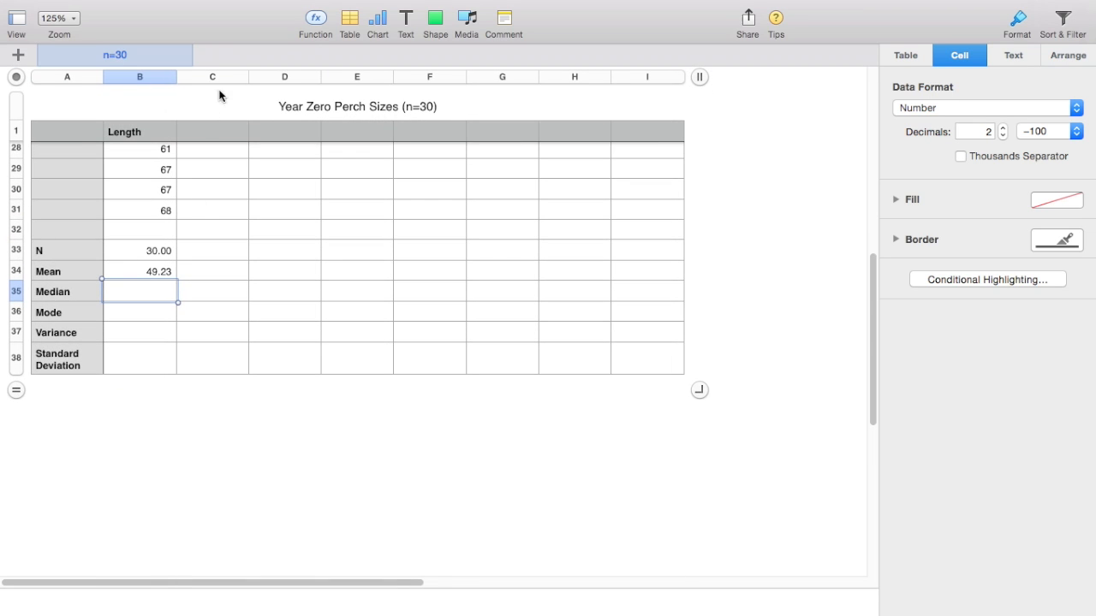
{"action": "left_click", "coordinate": [317, 19]}
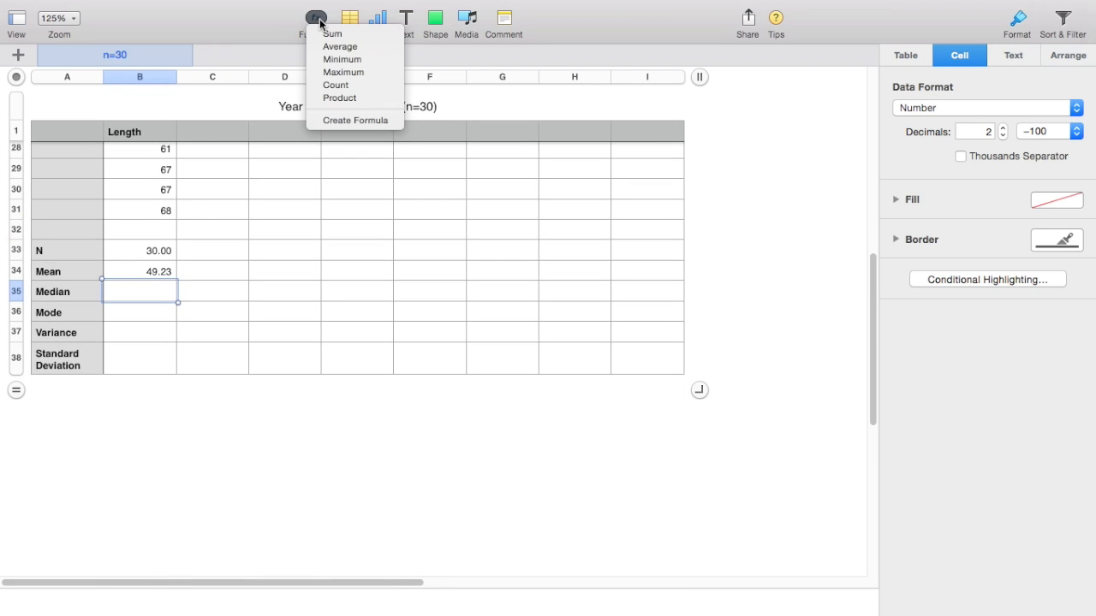
{"action": "left_click", "coordinate": [342, 120]}
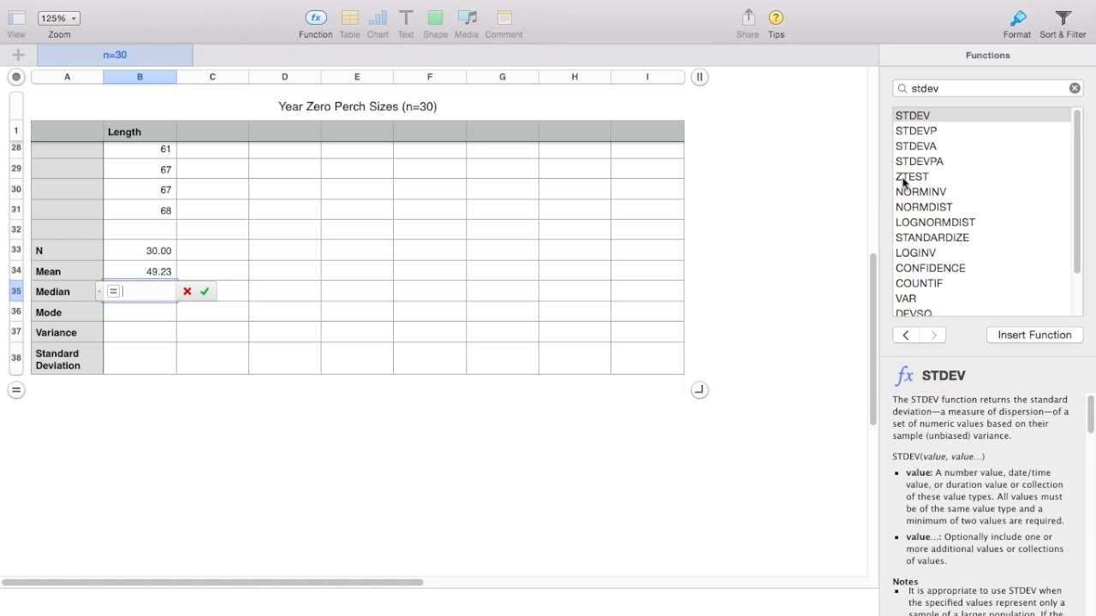
{"action": "left_click", "coordinate": [1074, 89]}
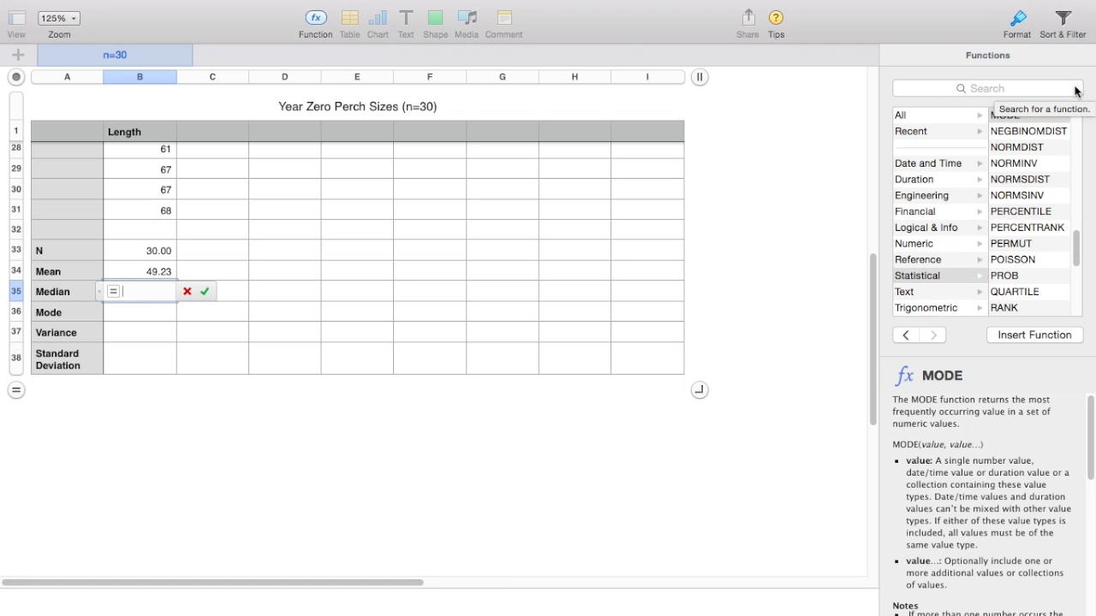
{"action": "type", "text": "MEDIAN"}
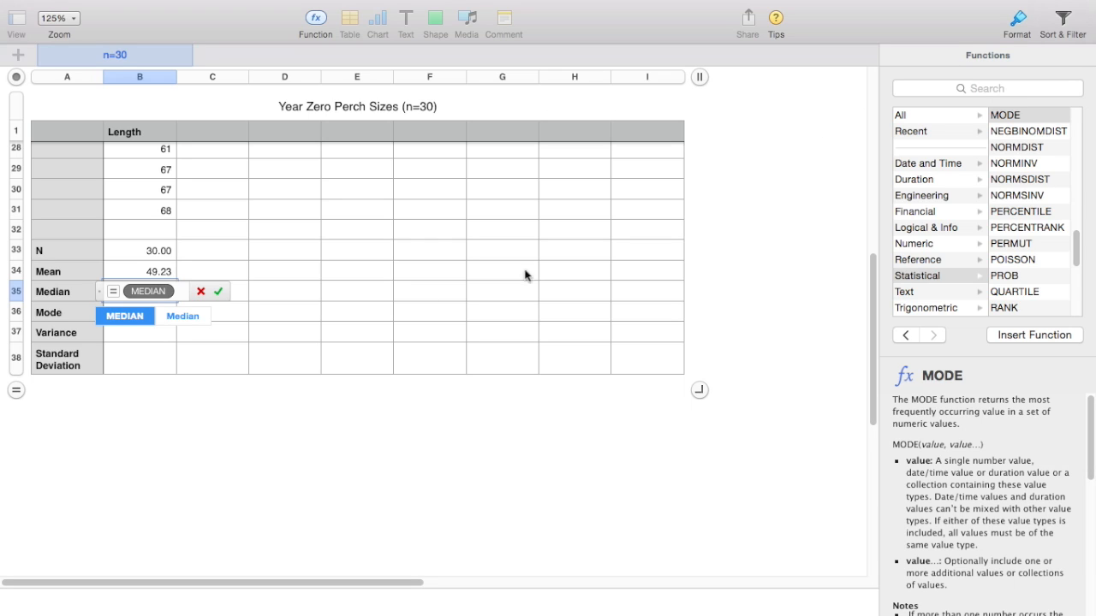
{"action": "left_click", "coordinate": [128, 317]}
{"action": "scroll", "coordinate": [229, 256], "scroll_direction": "up", "scroll_amount": 1}
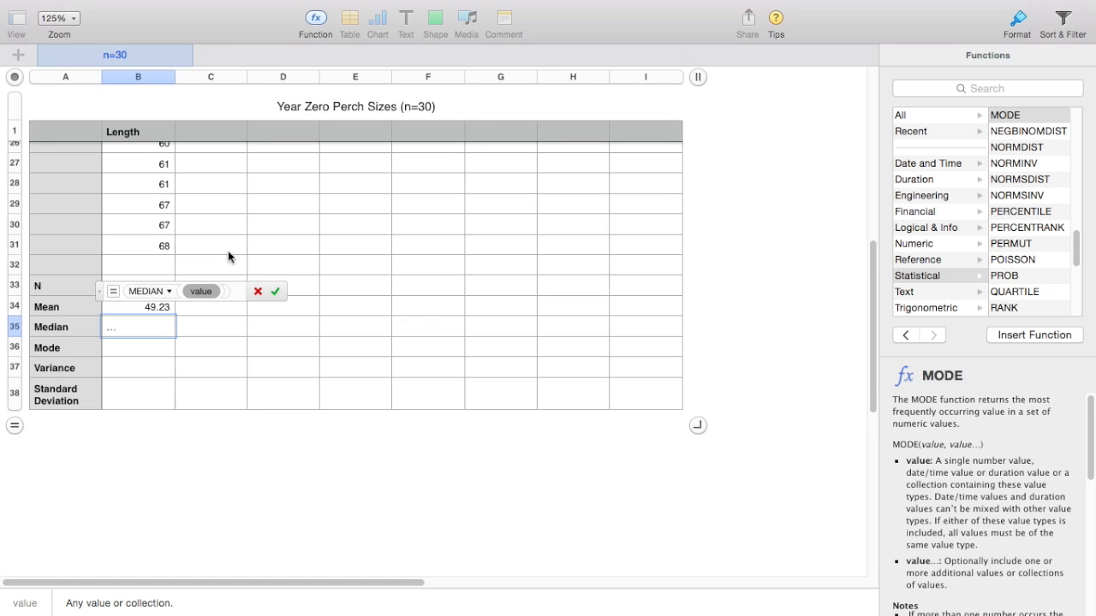
{"action": "left_click_drag", "start_coordinate": [162, 250], "coordinate": [147, 171]}
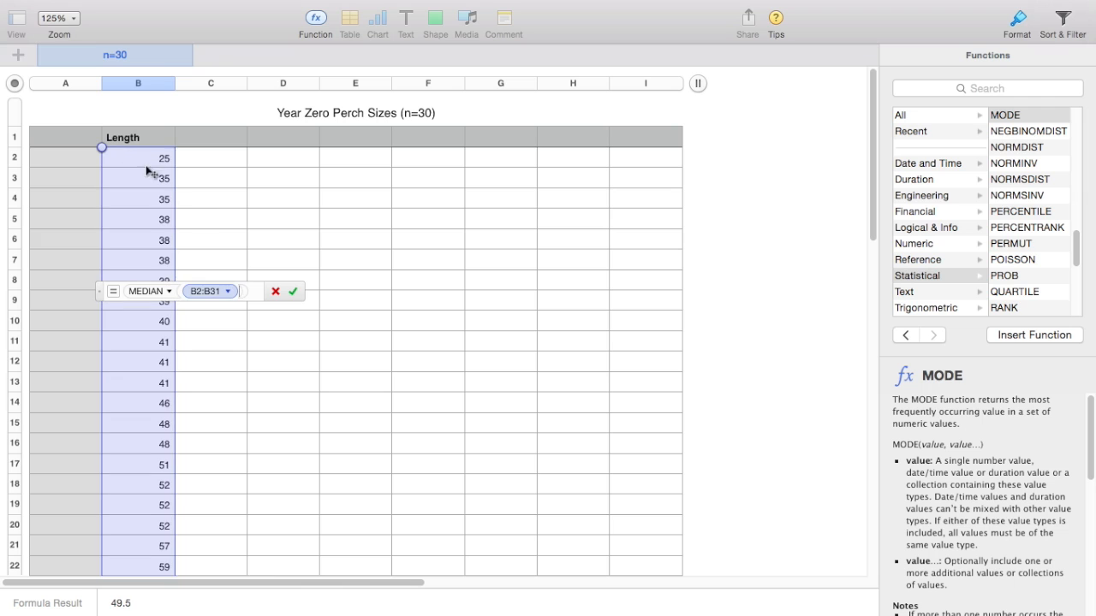
{"action": "left_click", "coordinate": [293, 291]}
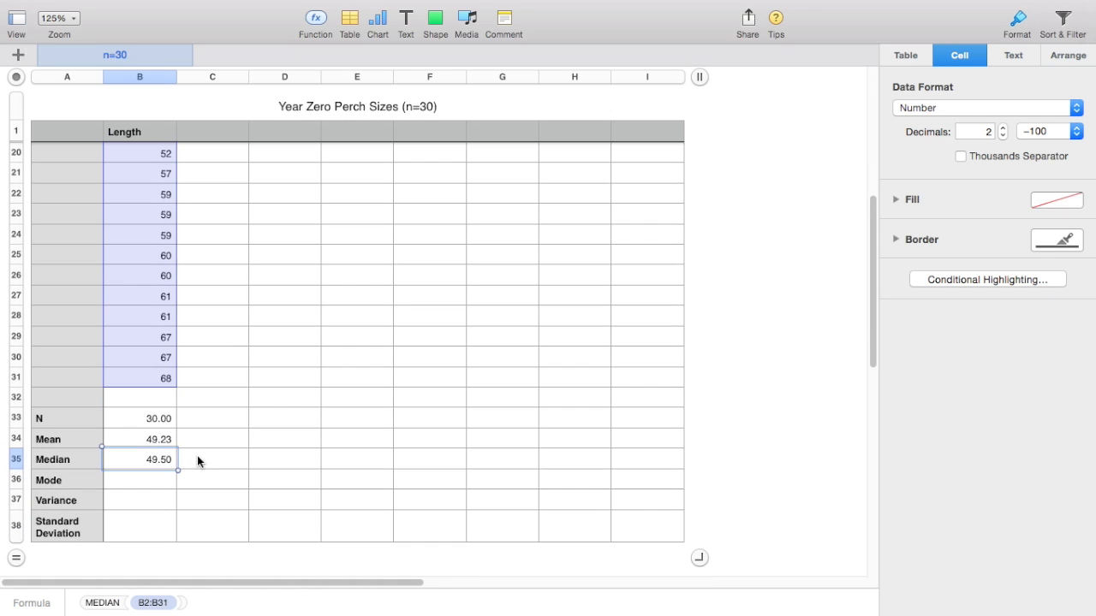
Find and insert the MODE function in B36, in the Mode row, with the range B2:B31, and accept the formula.
{"action": "scroll", "coordinate": [197, 461], "scroll_direction": "down", "scroll_amount": 1}
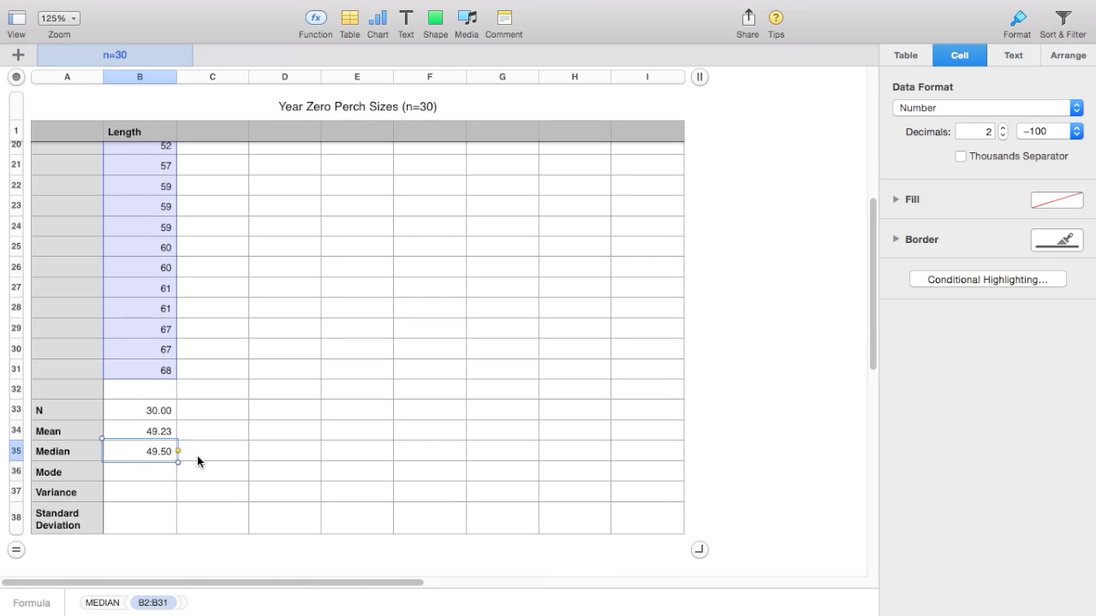
{"action": "left_click", "coordinate": [137, 473]}
{"action": "left_click", "coordinate": [316, 19]}
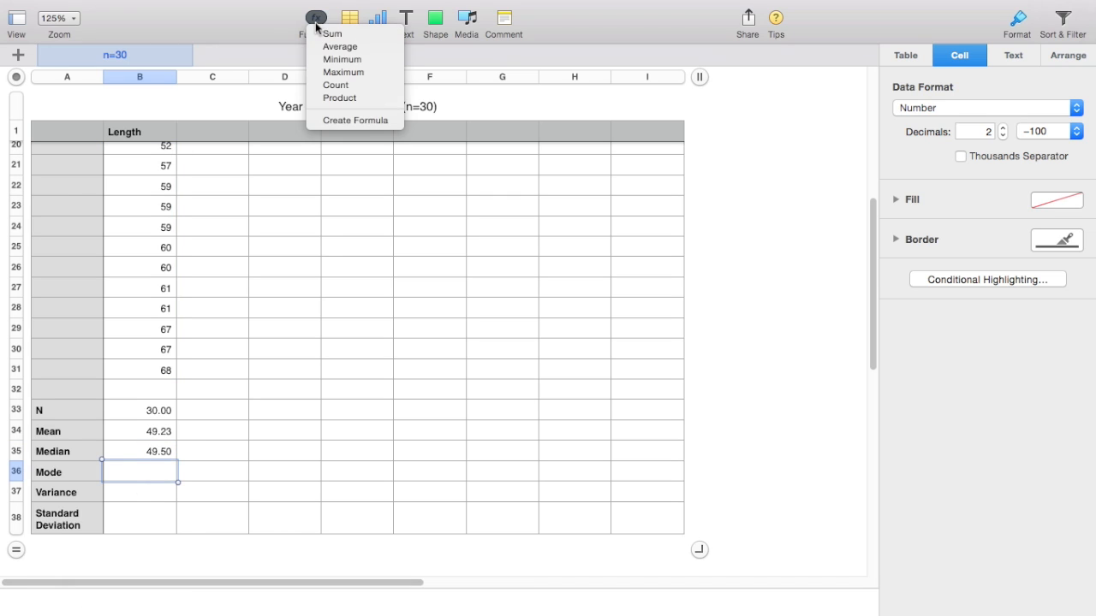
{"action": "left_click", "coordinate": [351, 121]}
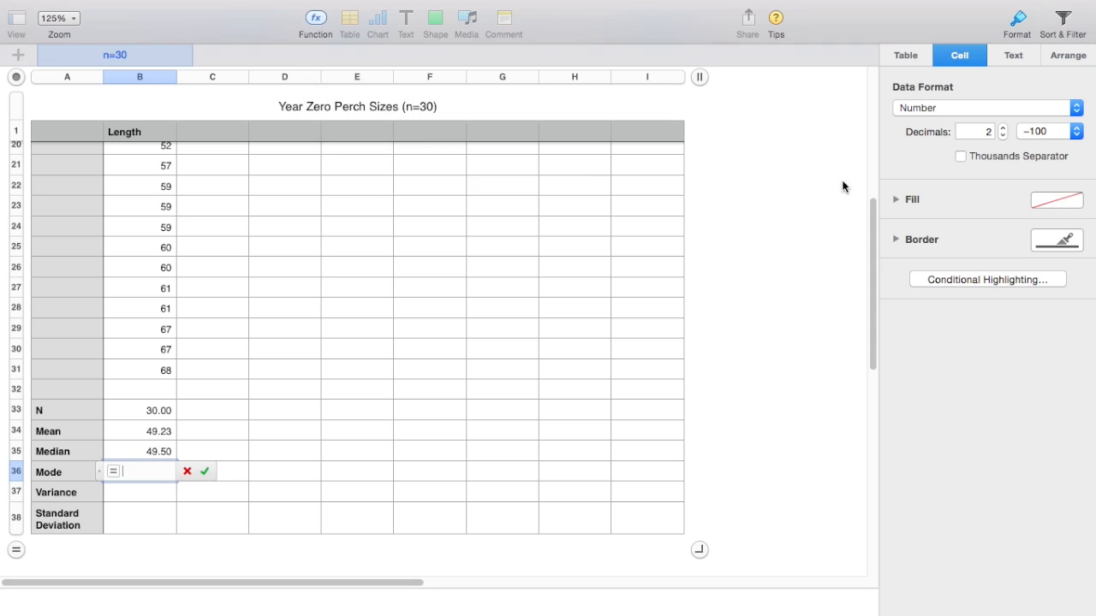
{"action": "left_click", "coordinate": [998, 89]}
{"action": "type", "text": "mode"}
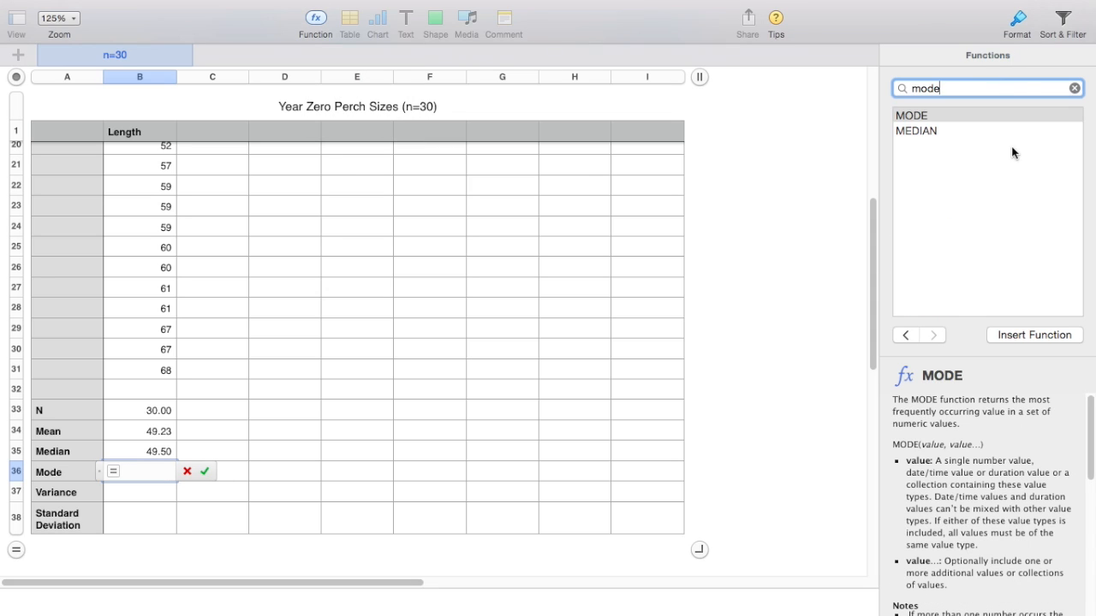
{"action": "left_click", "coordinate": [976, 115]}
{"action": "left_click", "coordinate": [1030, 335]}
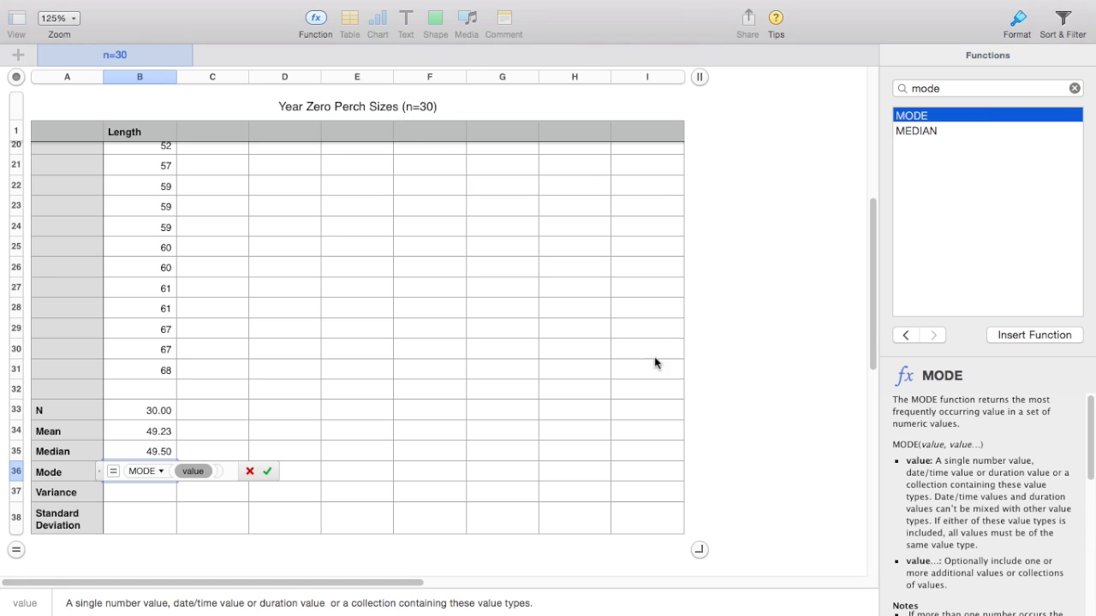
{"action": "left_click_drag", "start_coordinate": [156, 371], "coordinate": [152, 159]}
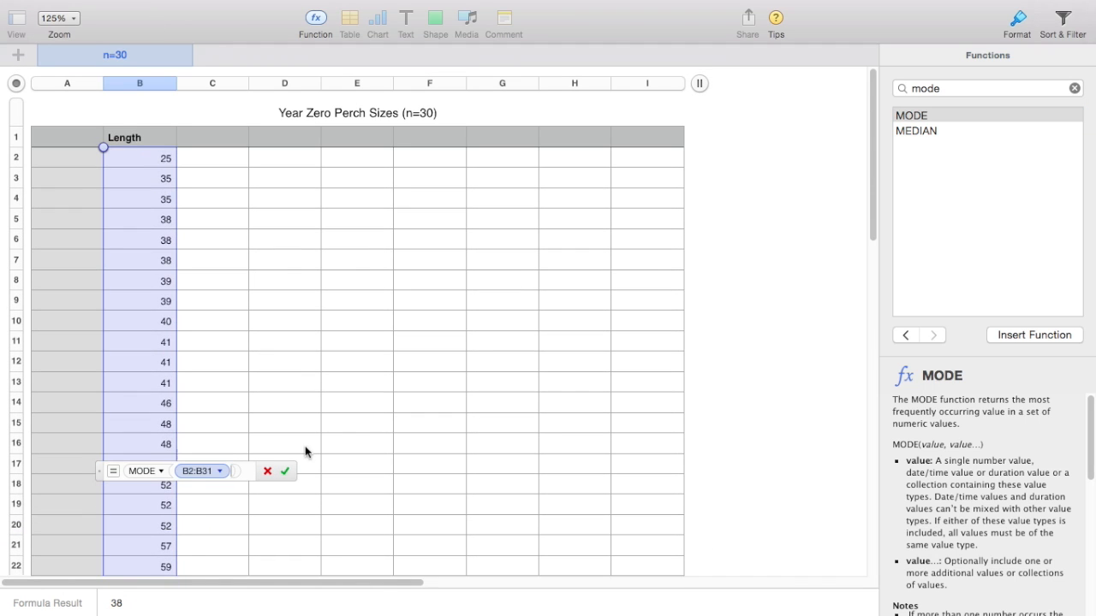
{"action": "left_click", "coordinate": [287, 468]}
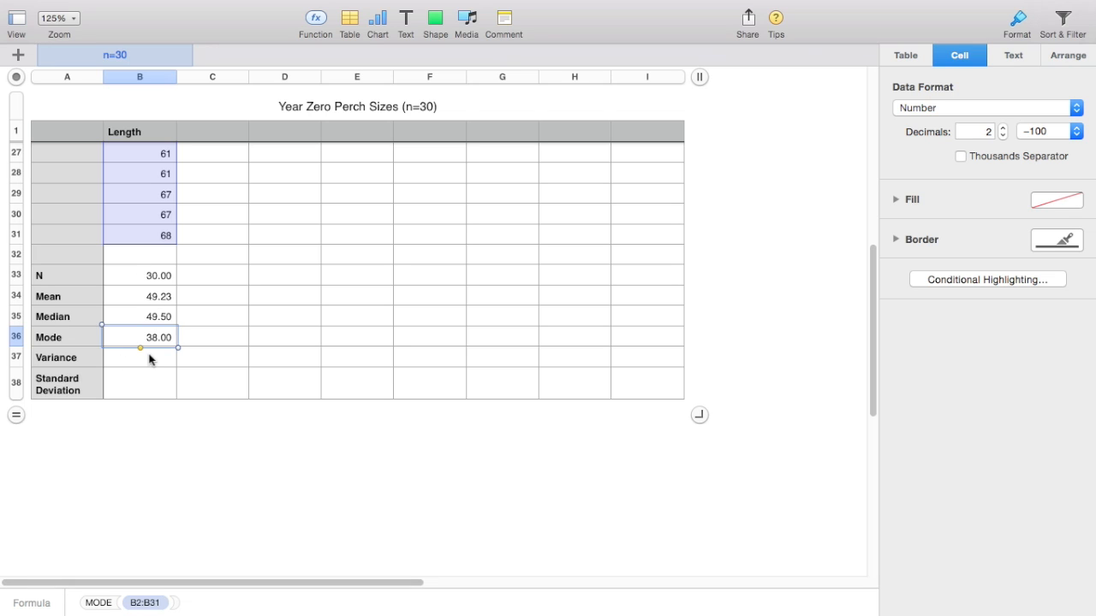
Find and insert the VAR function in B37, in the Variance row, with the range B2:B31, and accept the formula.
{"action": "left_click", "coordinate": [148, 363]}
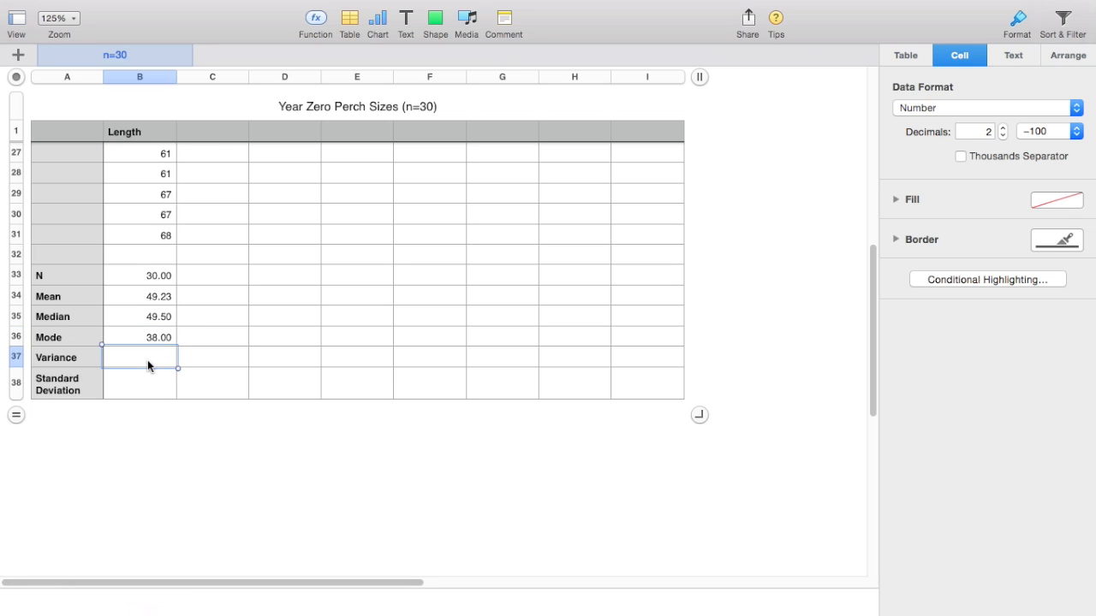
{"action": "left_click", "coordinate": [317, 18]}
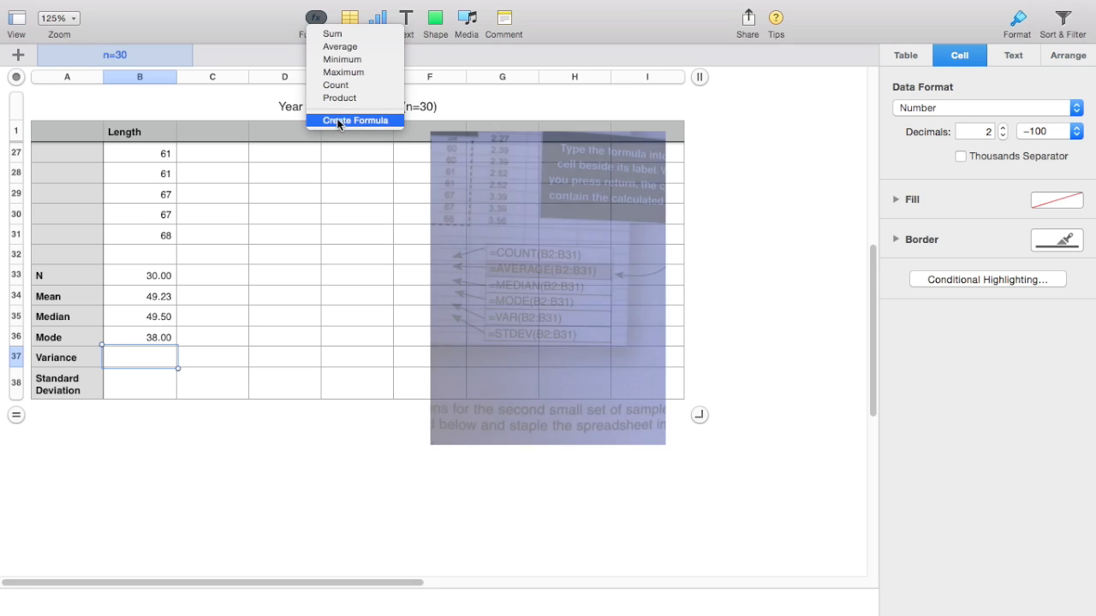
{"action": "left_click", "coordinate": [336, 118]}
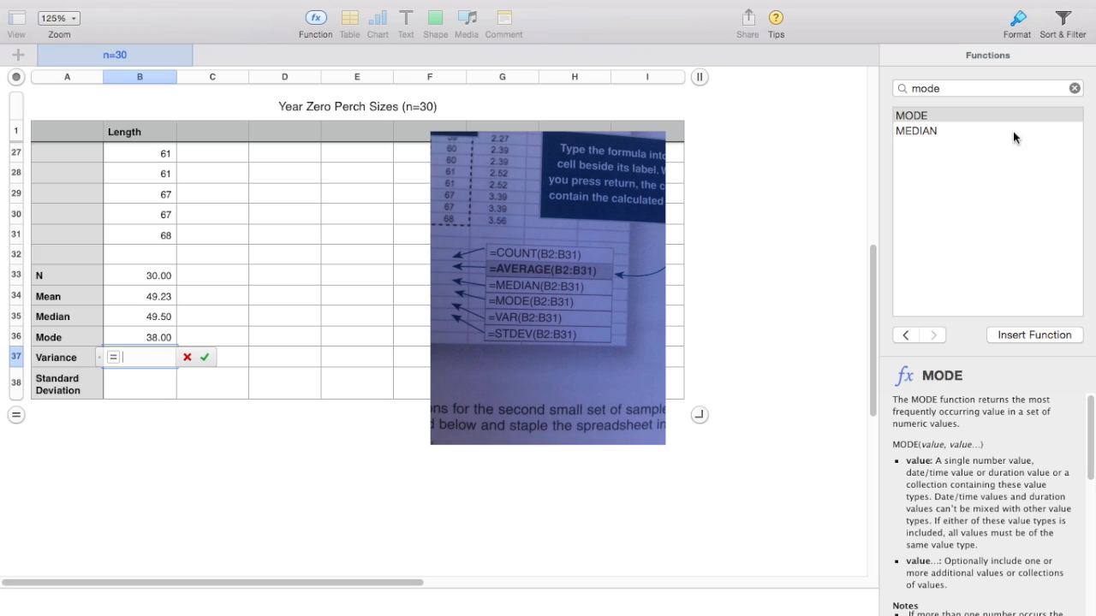
{"action": "left_click", "coordinate": [1074, 89]}
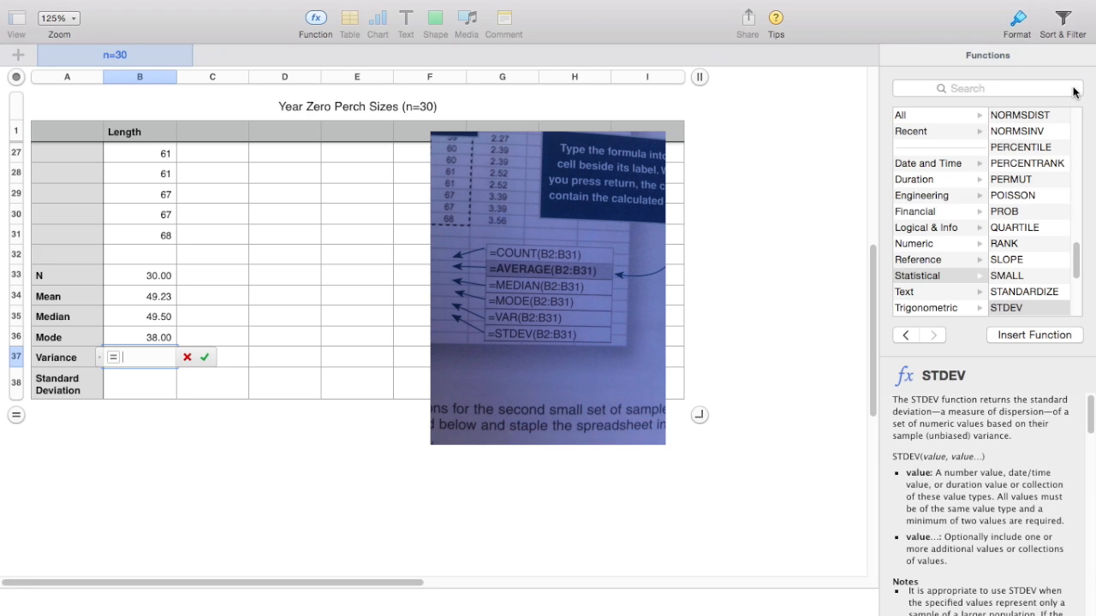
{"action": "left_click", "coordinate": [1034, 89]}
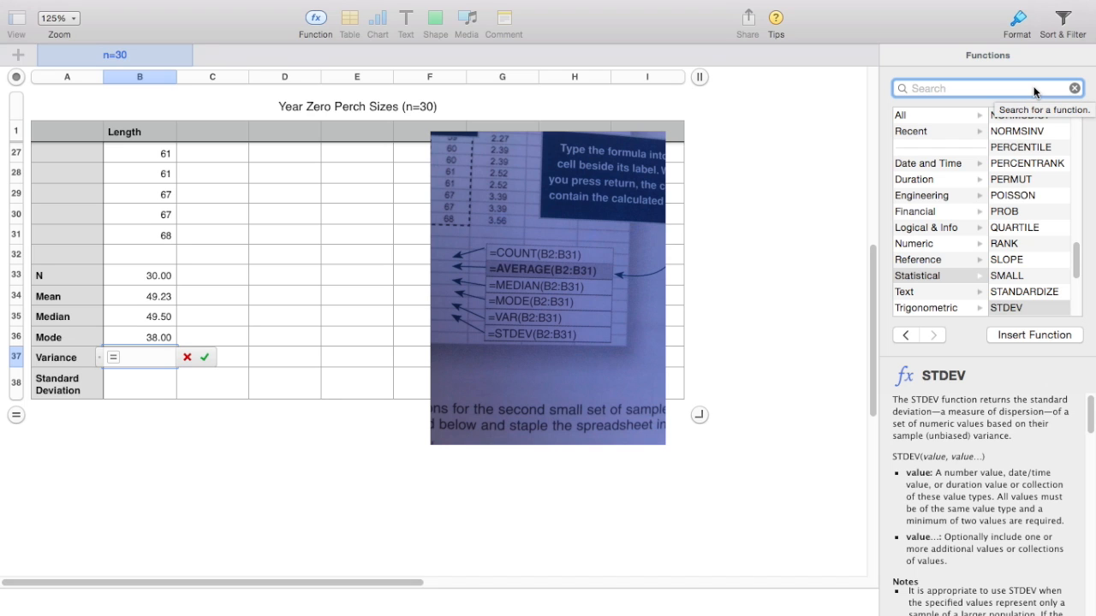
{"action": "type", "text": "var"}
{"action": "left_click", "coordinate": [991, 113]}
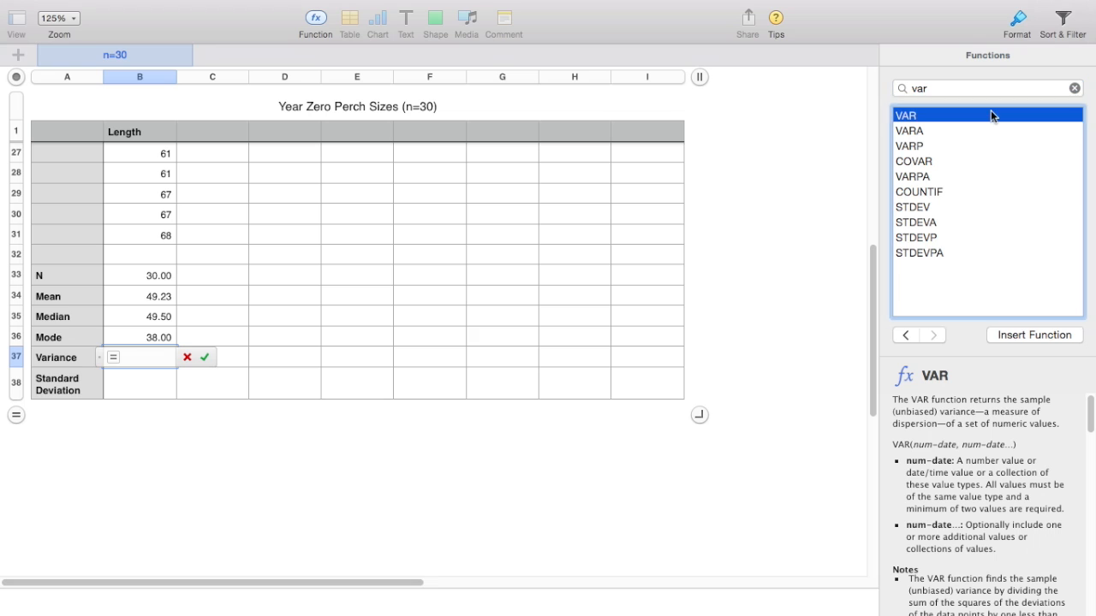
{"action": "left_click", "coordinate": [1028, 335]}
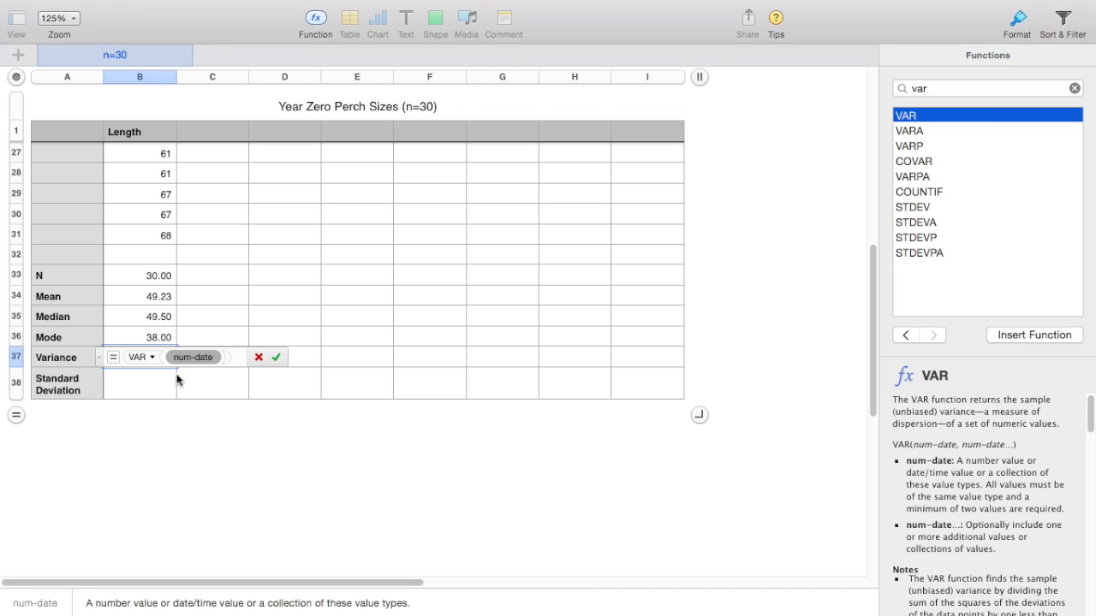
{"action": "left_click_drag", "start_coordinate": [146, 238], "coordinate": [163, 167]}
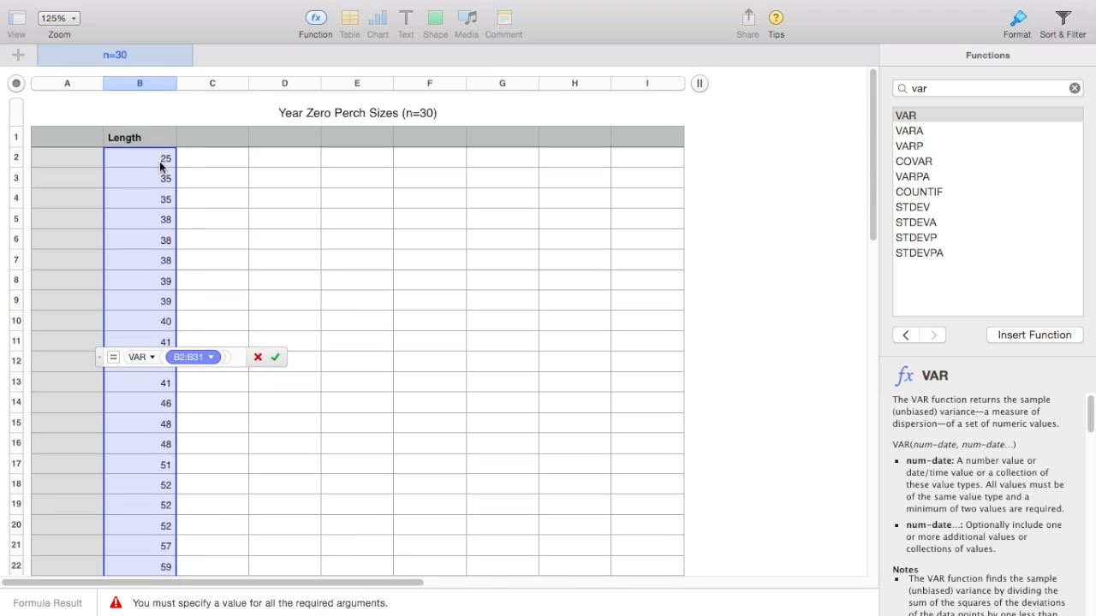
{"action": "left_click", "coordinate": [274, 358]}
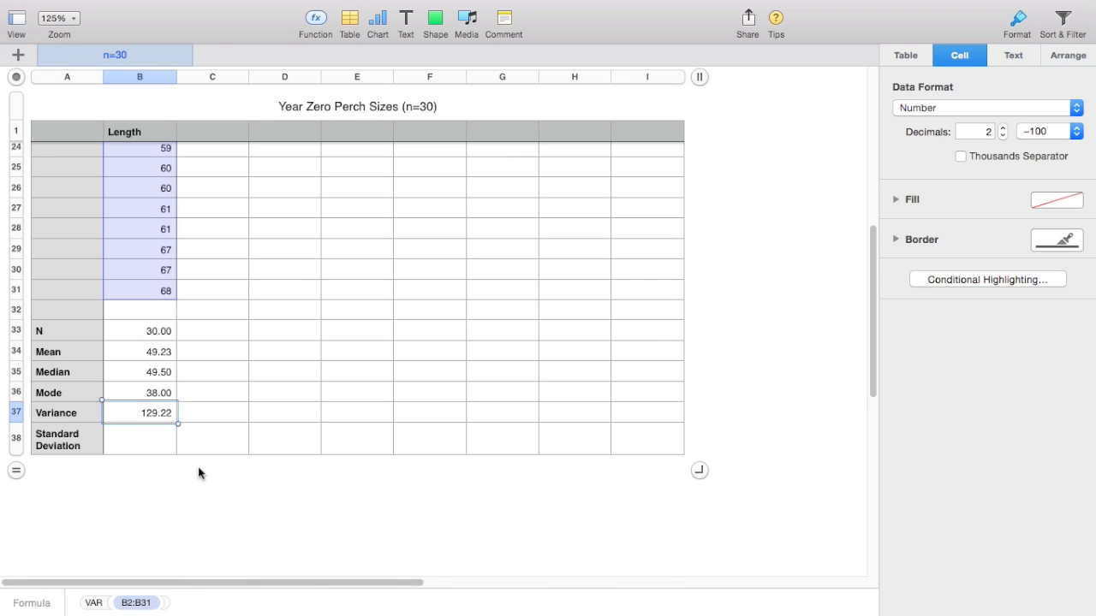
Create a STDEV formula in B38, in the Standard Deviation row, over B2:B31 and accept it.
{"action": "left_click", "coordinate": [139, 449]}
{"action": "left_click", "coordinate": [324, 33]}
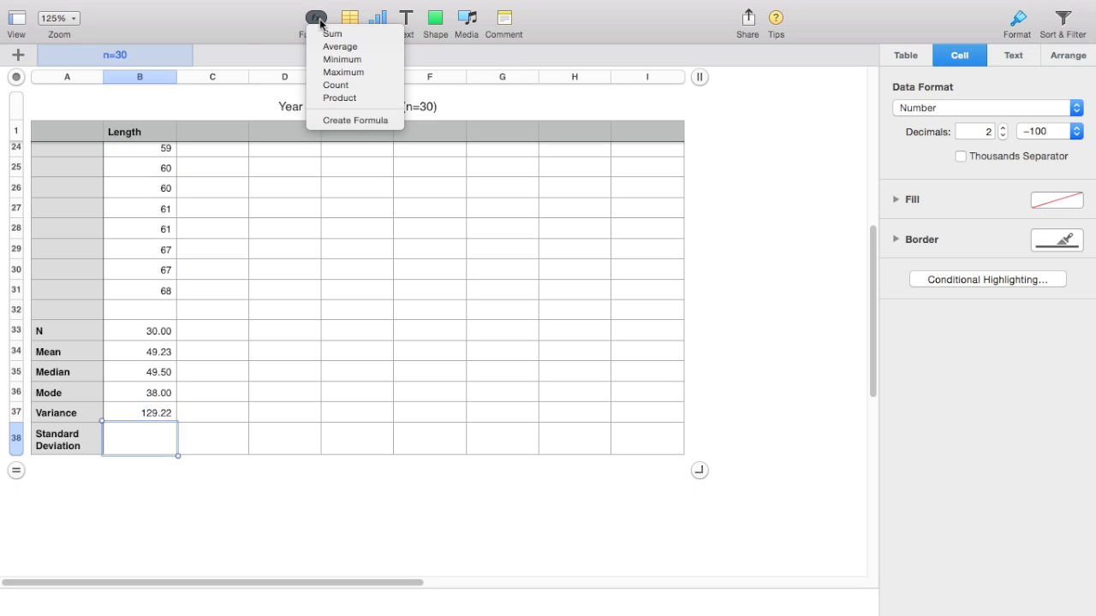
{"action": "left_click", "coordinate": [354, 117]}
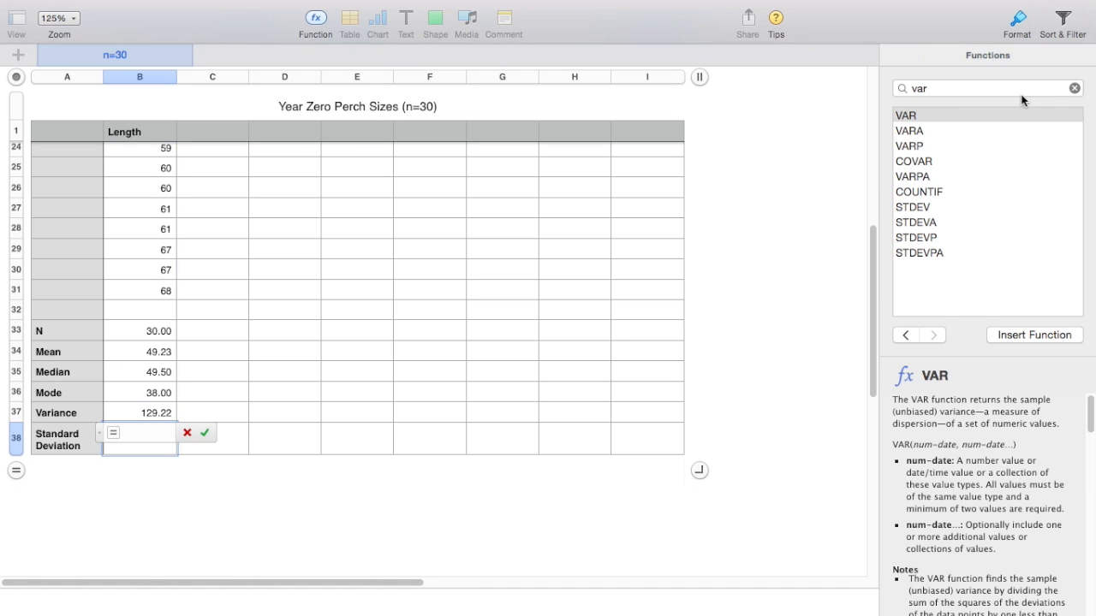
{"action": "left_click", "coordinate": [1074, 89]}
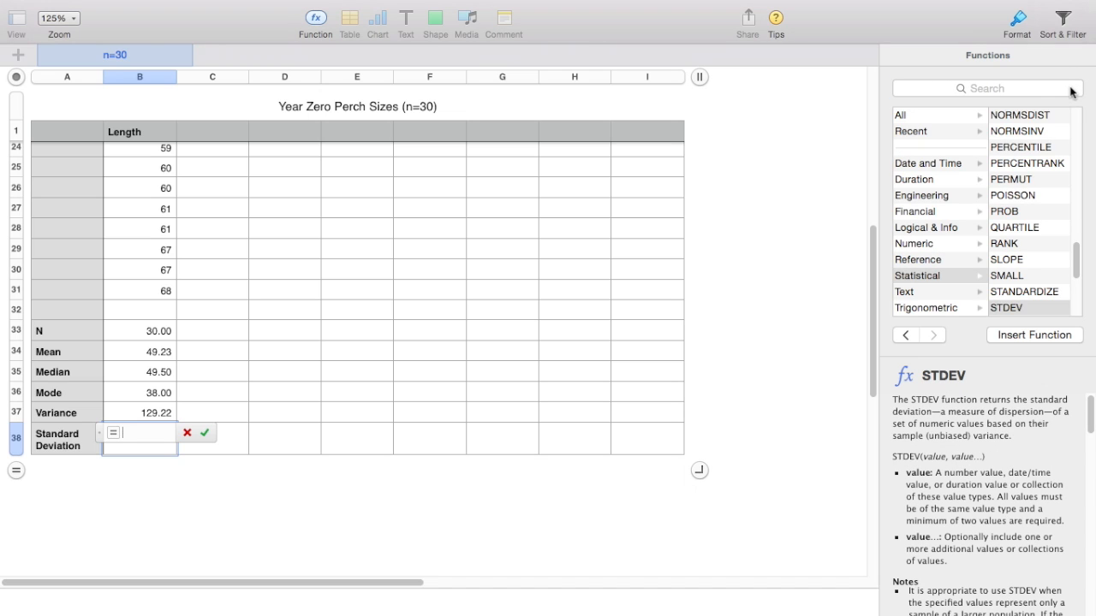
{"action": "type", "text": "stdev"}
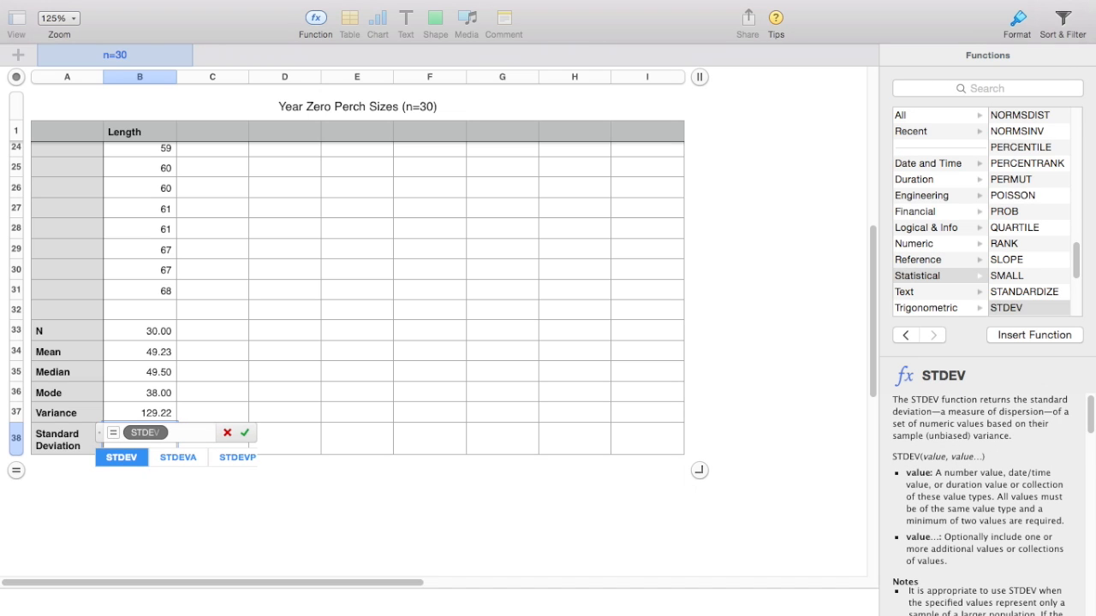
{"action": "left_click", "coordinate": [123, 458]}
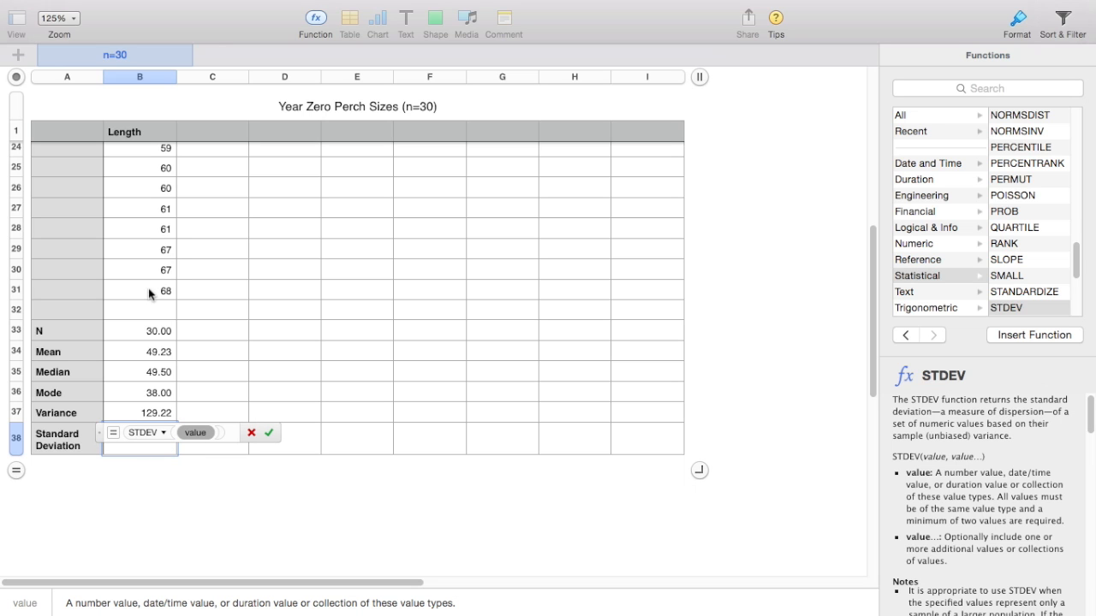
{"action": "left_click_drag", "start_coordinate": [152, 295], "coordinate": [145, 208]}
{"action": "left_click_drag", "start_coordinate": [147, 4], "coordinate": [150, 161]}
{"action": "left_click", "coordinate": [286, 432]}
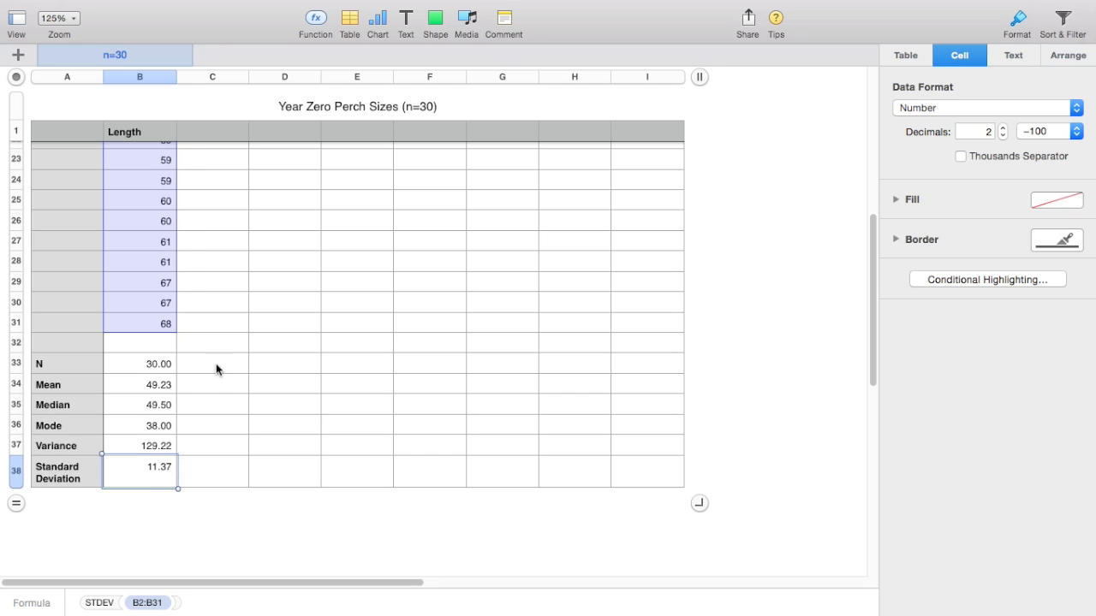
Select the statistics results in B33:B38 and set their number format to 5 decimals.
{"action": "left_click", "coordinate": [182, 349]}
{"action": "left_click", "coordinate": [141, 347]}
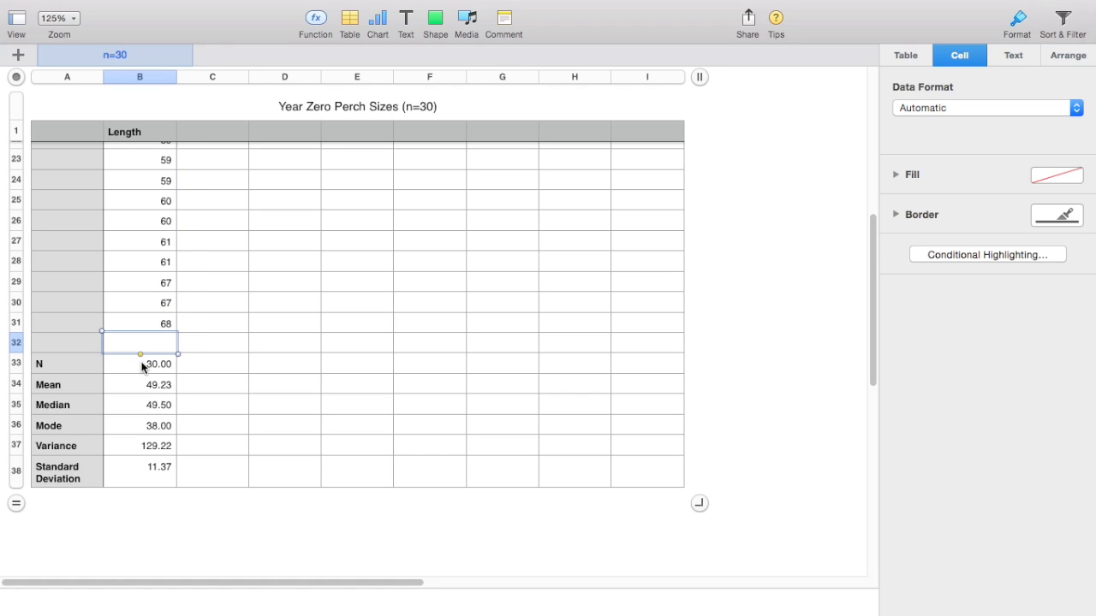
{"action": "left_click", "coordinate": [142, 366]}
{"action": "left_click_drag", "start_coordinate": [150, 470], "coordinate": [137, 364]}
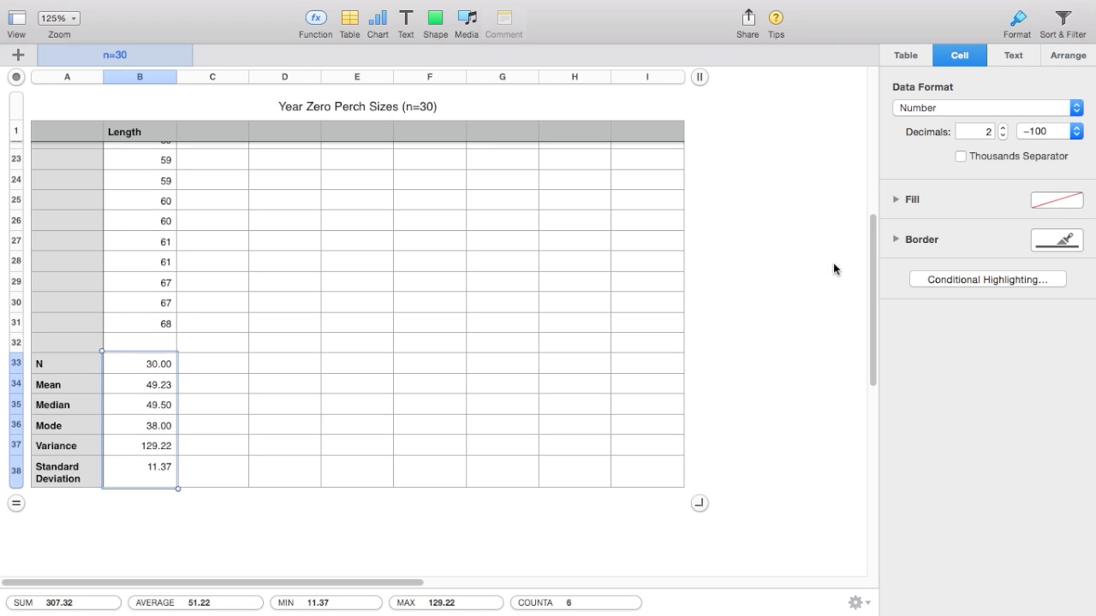
{"action": "left_click", "coordinate": [1002, 127]}
{"action": "left_click", "coordinate": [1003, 128]}
{"action": "left_click", "coordinate": [1002, 127]}
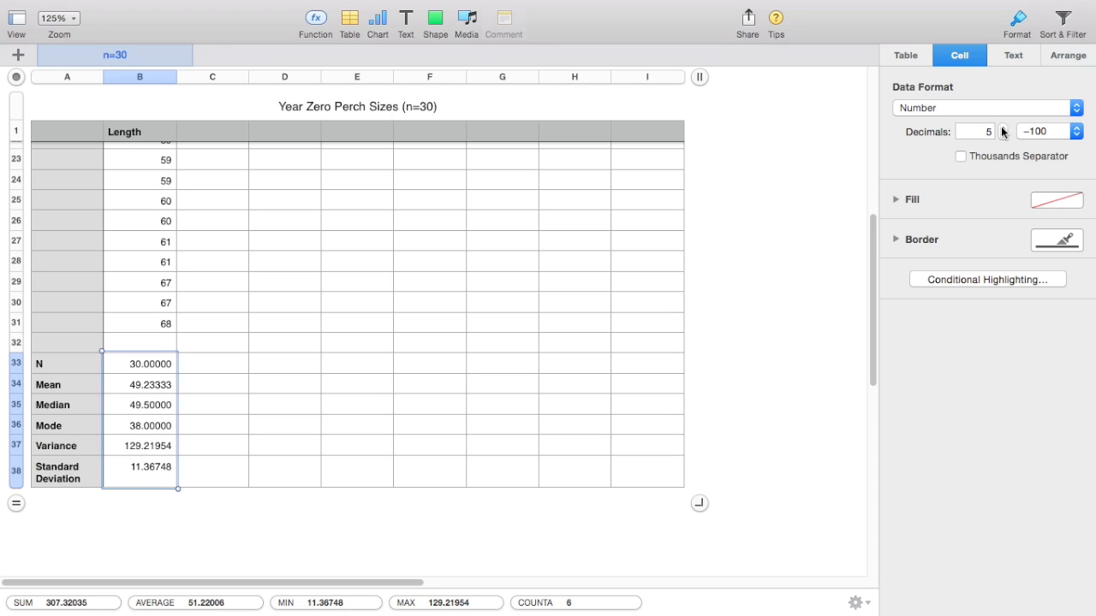
Set the number format of the selected results in B33:B38 back to 2 decimals.
{"action": "left_click", "coordinate": [1003, 137]}
{"action": "left_click", "coordinate": [1002, 137]}
{"action": "left_click", "coordinate": [1003, 137]}
{"action": "left_click", "coordinate": [1003, 137]}
{"action": "left_click", "coordinate": [1003, 127]}
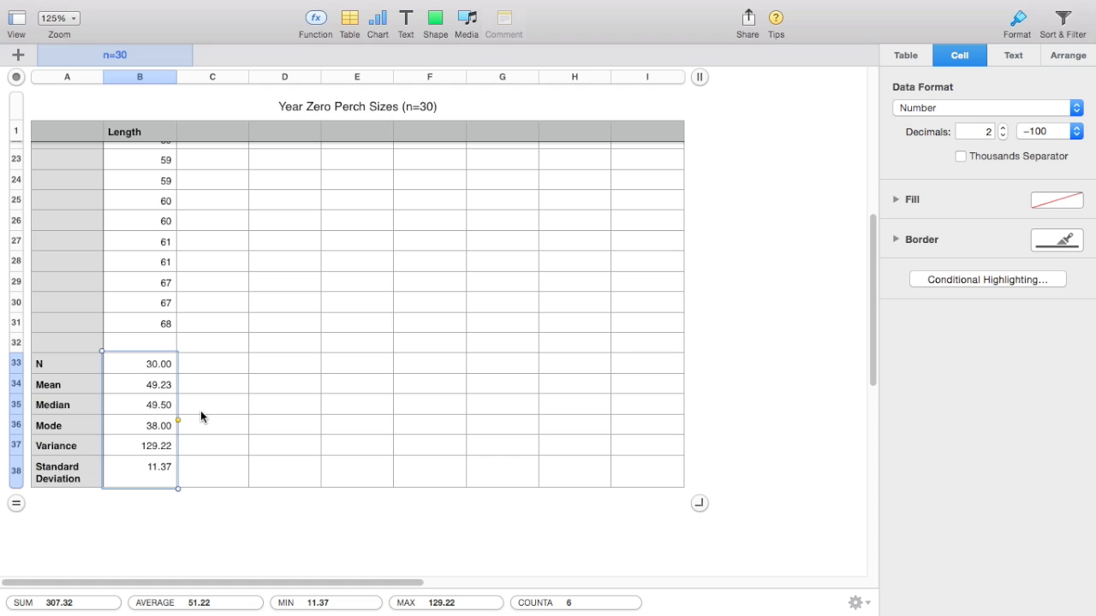
Add the header "Range" in cell D1.
{"action": "scroll", "coordinate": [200, 410], "scroll_direction": "up", "scroll_amount": 10}
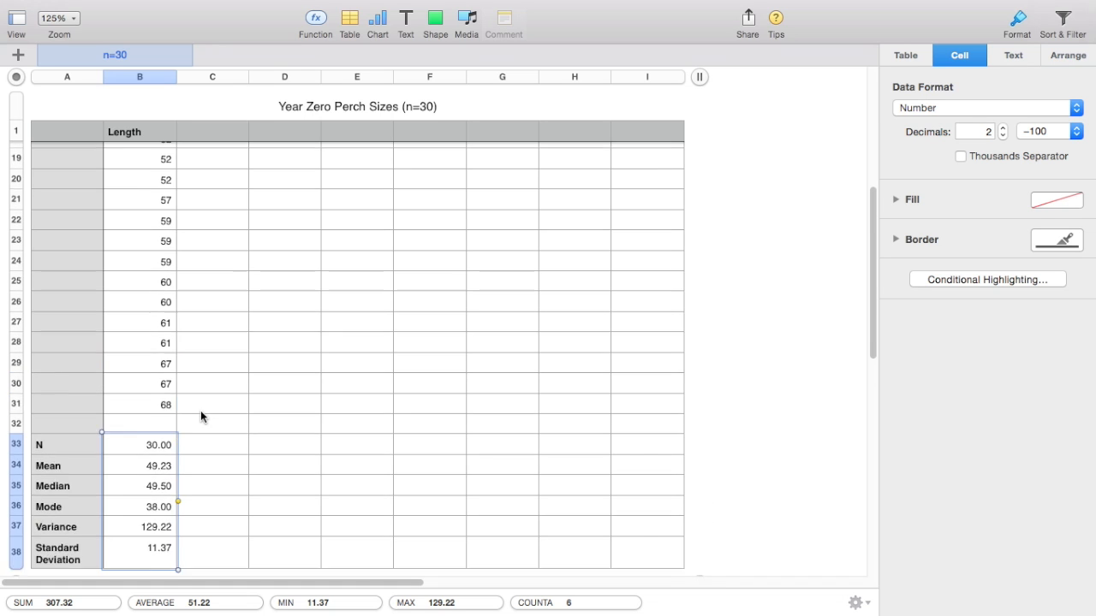
{"action": "scroll", "coordinate": [200, 411], "scroll_direction": "down", "scroll_amount": 8}
{"action": "scroll", "coordinate": [200, 414], "scroll_direction": "up", "scroll_amount": 10}
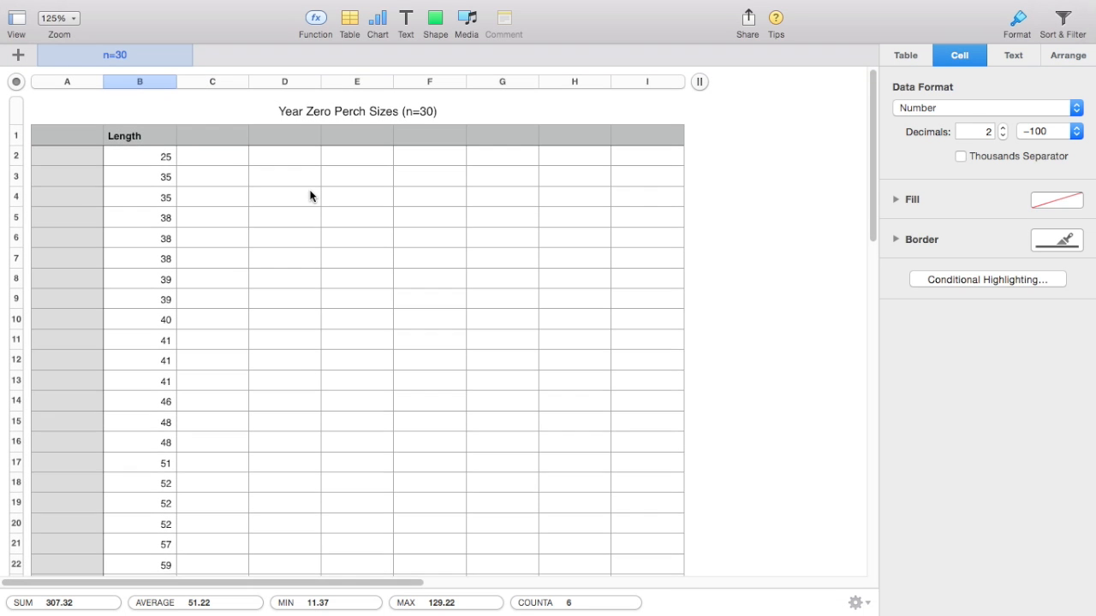
{"action": "left_click", "coordinate": [300, 141]}
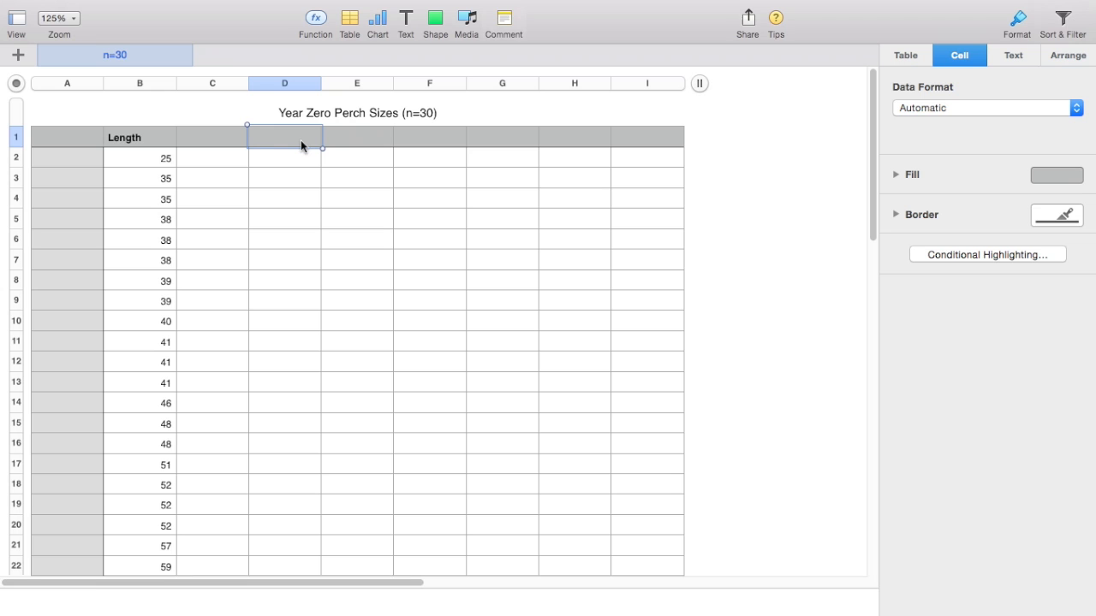
{"action": "type", "text": "Range"}
{"action": "scroll", "coordinate": [284, 229], "scroll_direction": "down", "scroll_amount": 1}
{"action": "scroll", "coordinate": [284, 229], "scroll_direction": "up", "scroll_amount": 2}
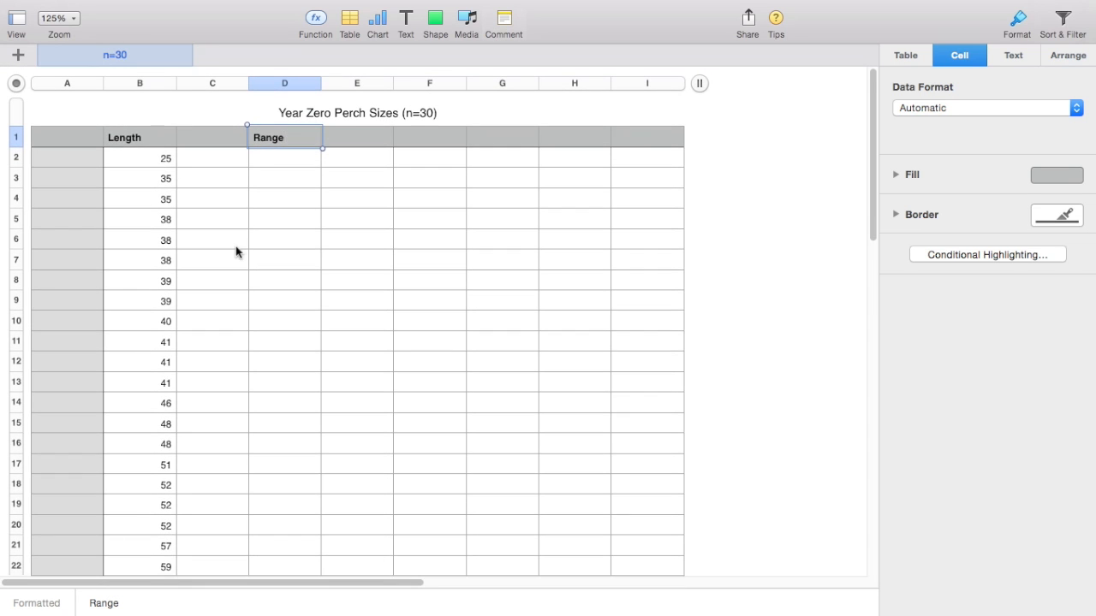
Check the lowest and highest lengths in column B and enter 25 in D2 as the first Range value.
{"action": "scroll", "coordinate": [237, 249], "scroll_direction": "down", "scroll_amount": 10}
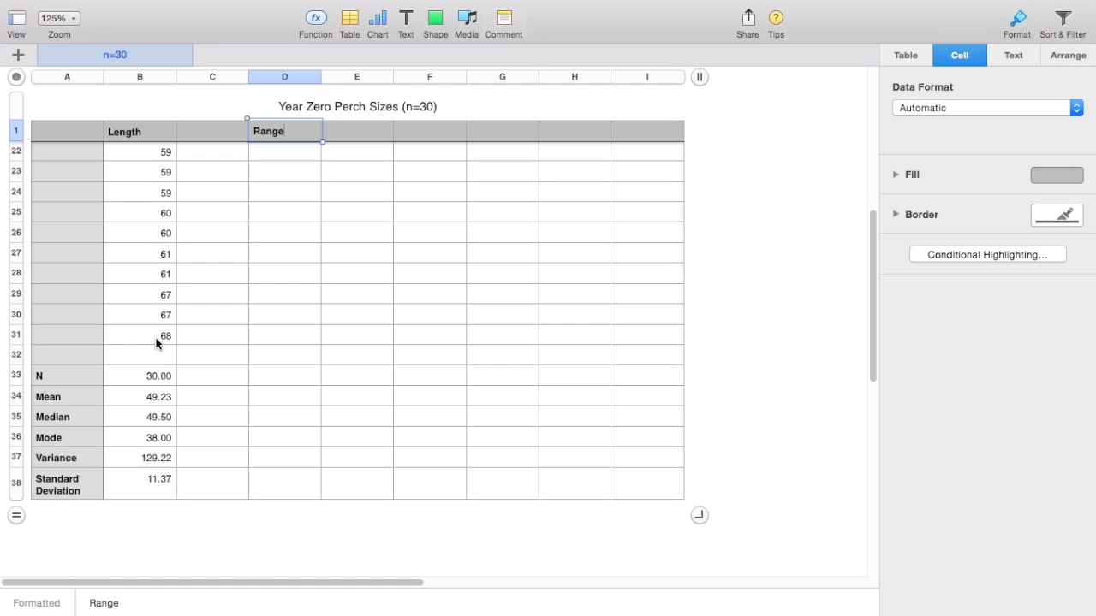
{"action": "scroll", "coordinate": [155, 346], "scroll_direction": "up", "scroll_amount": 10}
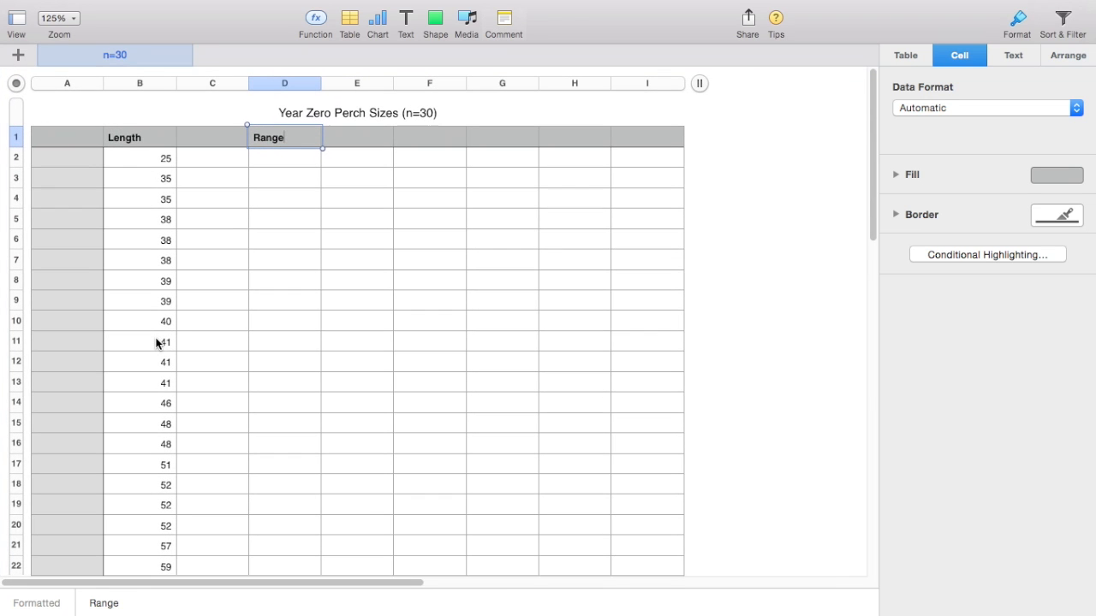
{"action": "scroll", "coordinate": [151, 224], "scroll_direction": "down", "scroll_amount": 5}
{"action": "scroll", "coordinate": [151, 223], "scroll_direction": "up", "scroll_amount": 5}
{"action": "left_click", "coordinate": [279, 154]}
{"action": "type", "text": "25"}
Continue the Range column in steps of ten with 35 in D3 and 45 in D4.
{"action": "left_click", "coordinate": [277, 175]}
{"action": "type", "text": "35"}
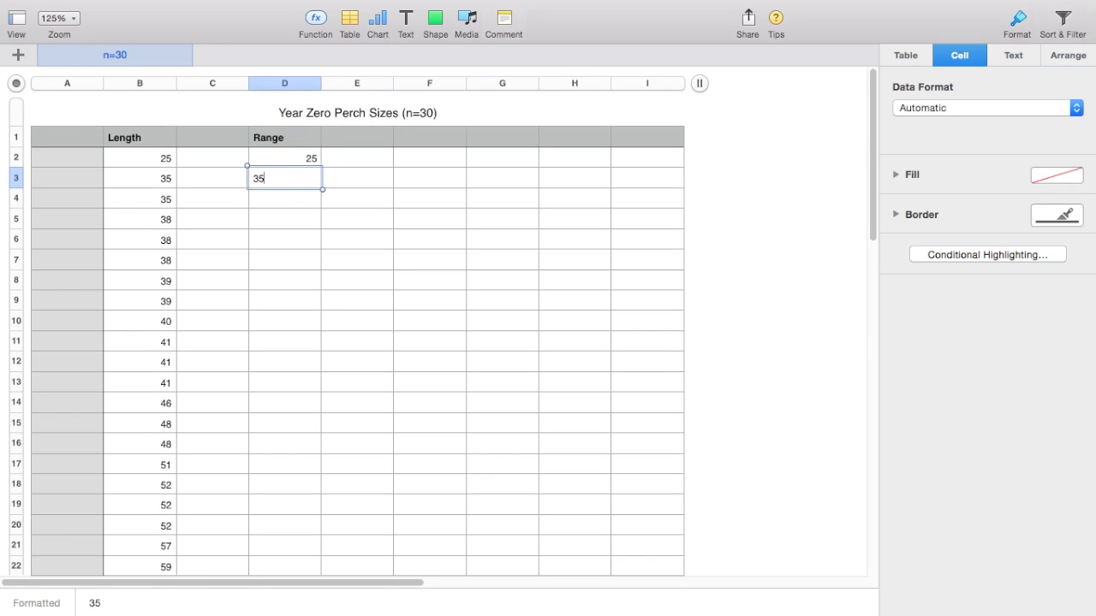
{"action": "left_click", "coordinate": [288, 198]}
{"action": "type", "text": "45"}
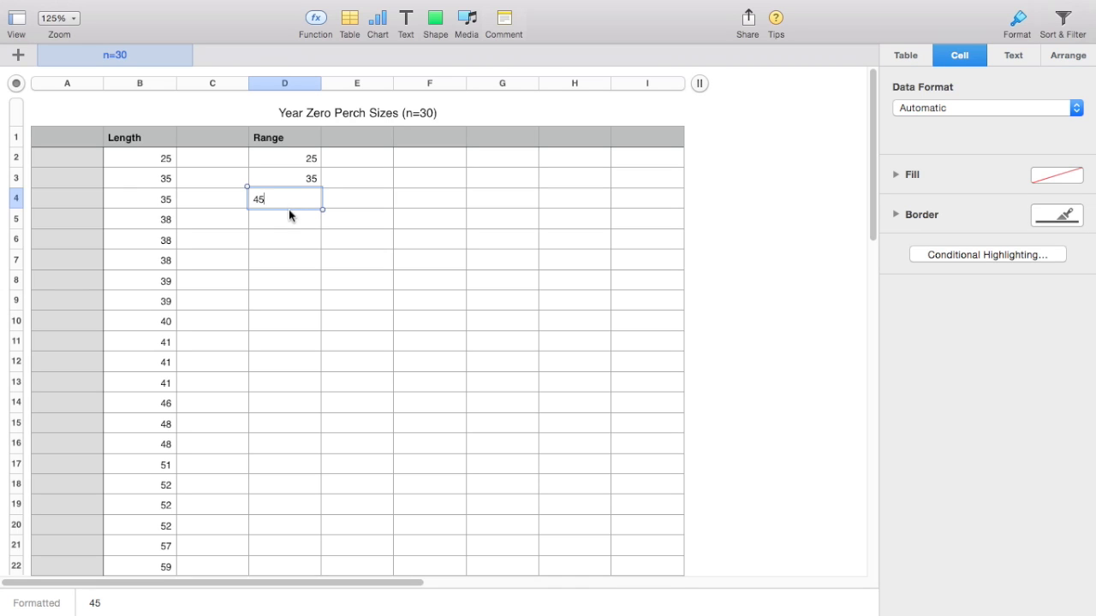
{"action": "left_click", "coordinate": [290, 218]}
Clear the values from D3 and D4 in the Range column, keeping only D2.
{"action": "left_click", "coordinate": [303, 158]}
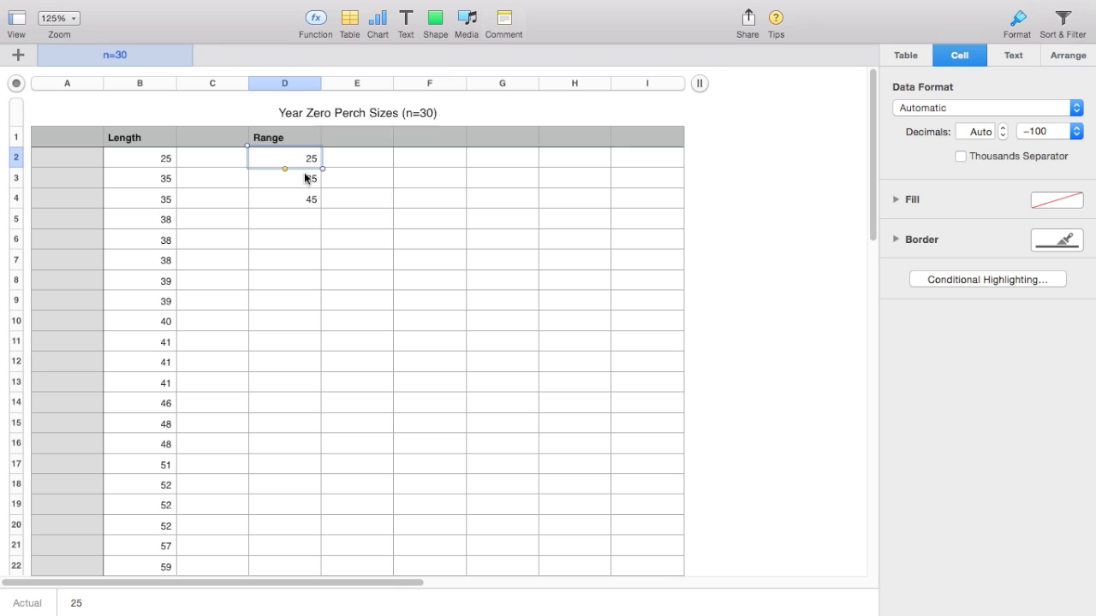
{"action": "left_click", "coordinate": [339, 164]}
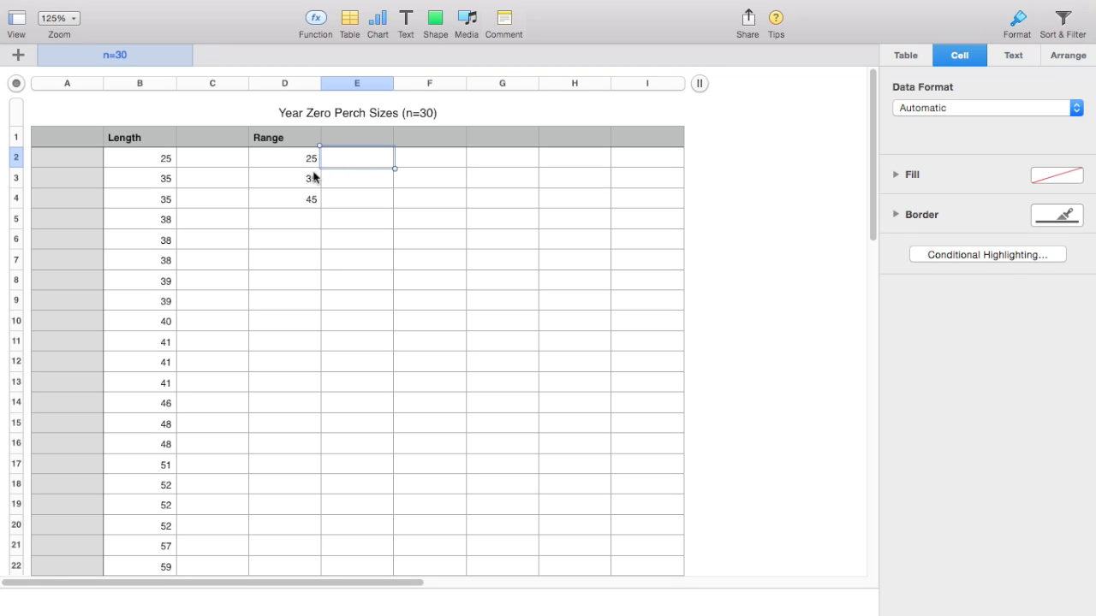
{"action": "left_click", "coordinate": [307, 179]}
{"action": "left_click", "coordinate": [304, 161]}
{"action": "left_click", "coordinate": [304, 178]}
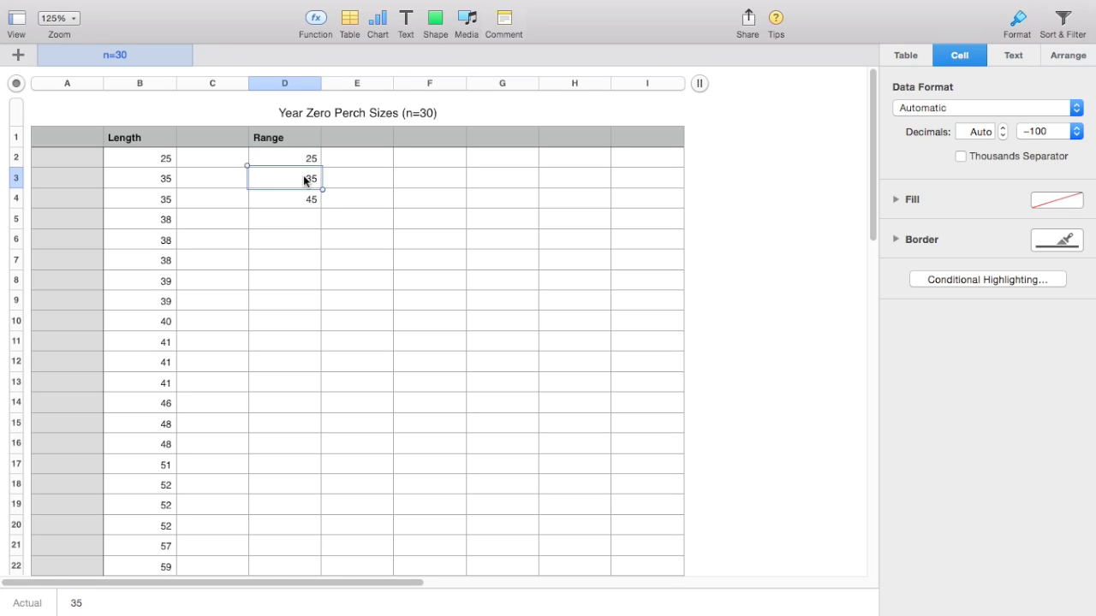
{"action": "left_click", "coordinate": [343, 174]}
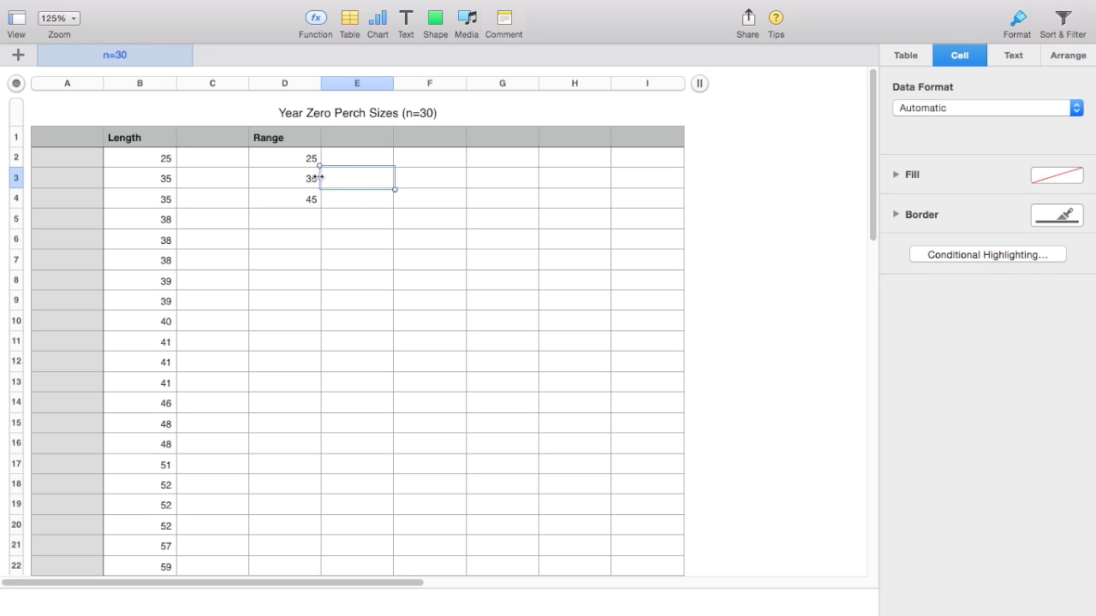
{"action": "left_click", "coordinate": [307, 178]}
{"action": "key", "text": "Delete"}
{"action": "left_click", "coordinate": [305, 197]}
{"action": "key", "text": "Delete"}
Enter 26 in D3 so the Range column increases in steps of one.
{"action": "left_click", "coordinate": [300, 159]}
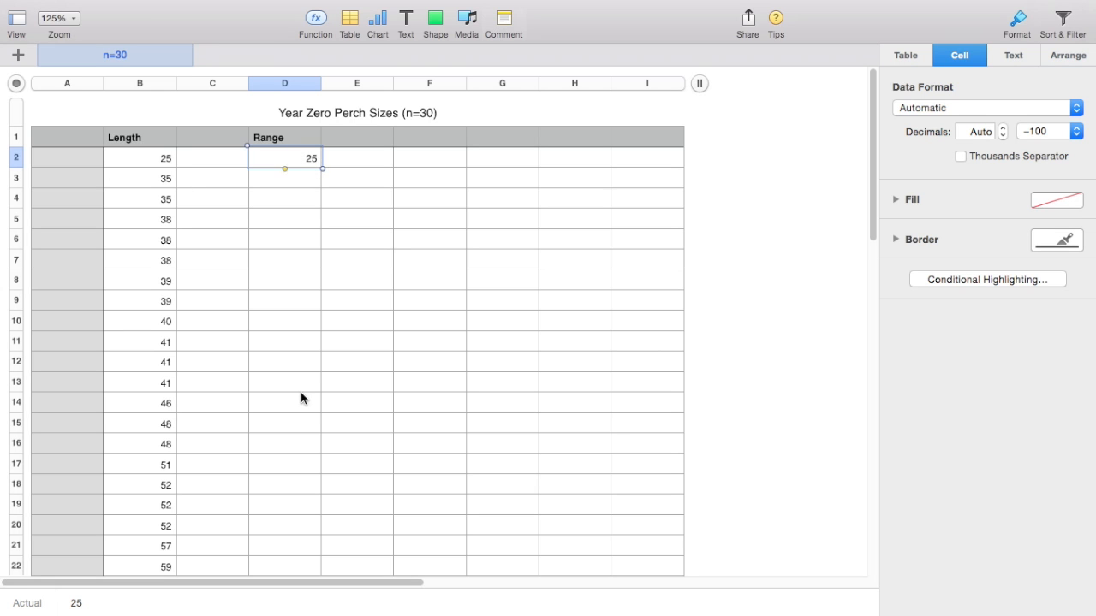
{"action": "scroll", "coordinate": [300, 392], "scroll_direction": "down", "scroll_amount": 5}
{"action": "scroll", "coordinate": [300, 392], "scroll_direction": "down", "scroll_amount": 3}
{"action": "scroll", "coordinate": [171, 420], "scroll_direction": "up", "scroll_amount": 8}
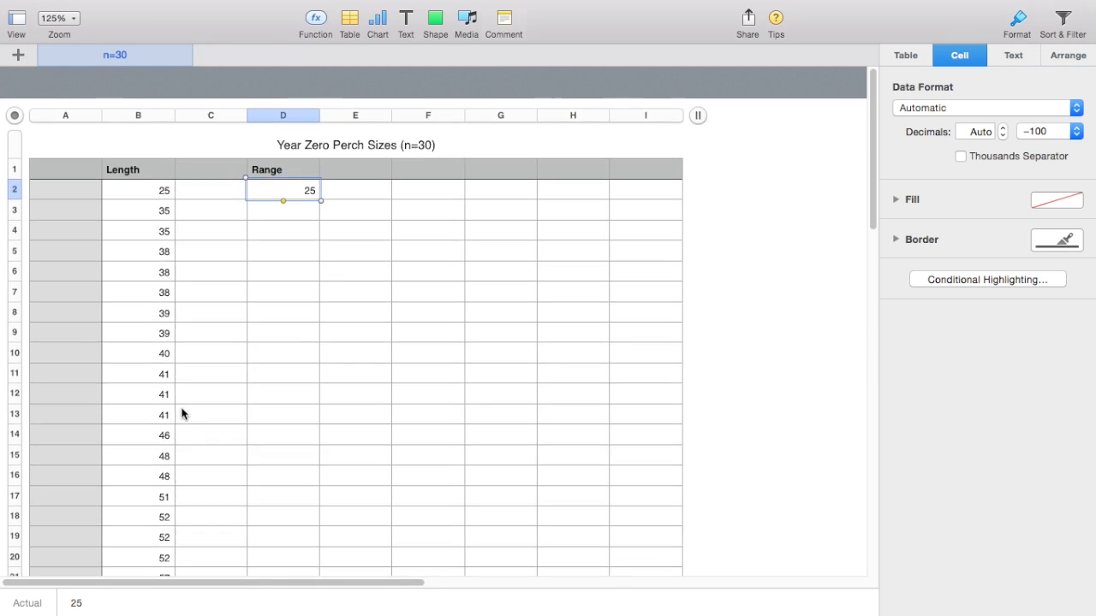
{"action": "left_click", "coordinate": [301, 171]}
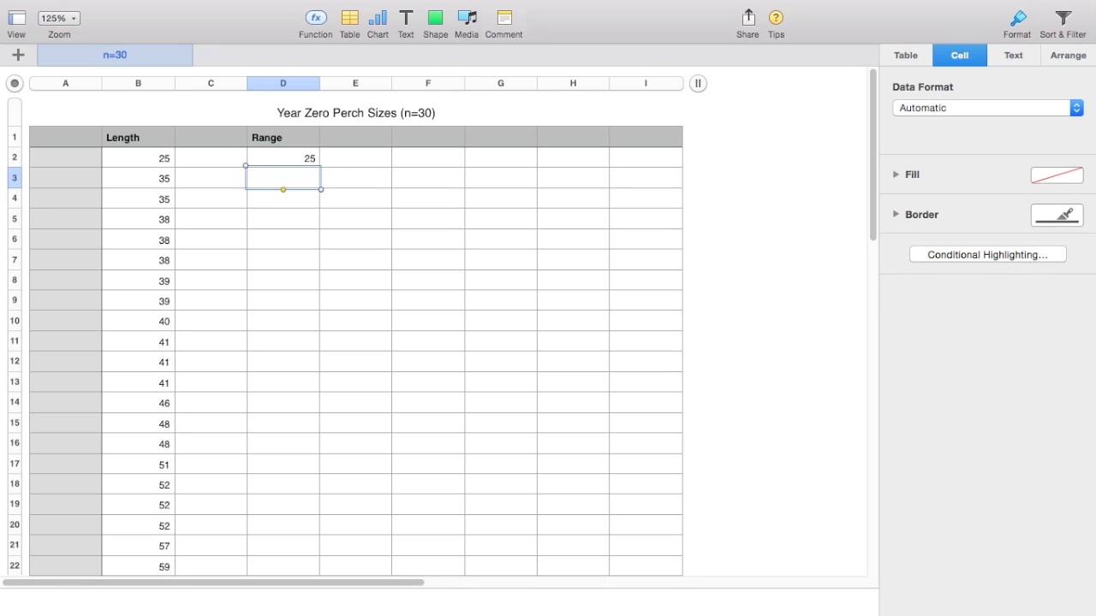
{"action": "type", "text": "26"}
{"action": "key", "text": "Return"}
Try further Range entries of 27 in D4 and 2 in D5, and clear both cells again.
{"action": "type", "text": "27"}
{"action": "key", "text": "Return"}
{"action": "type", "text": "2"}
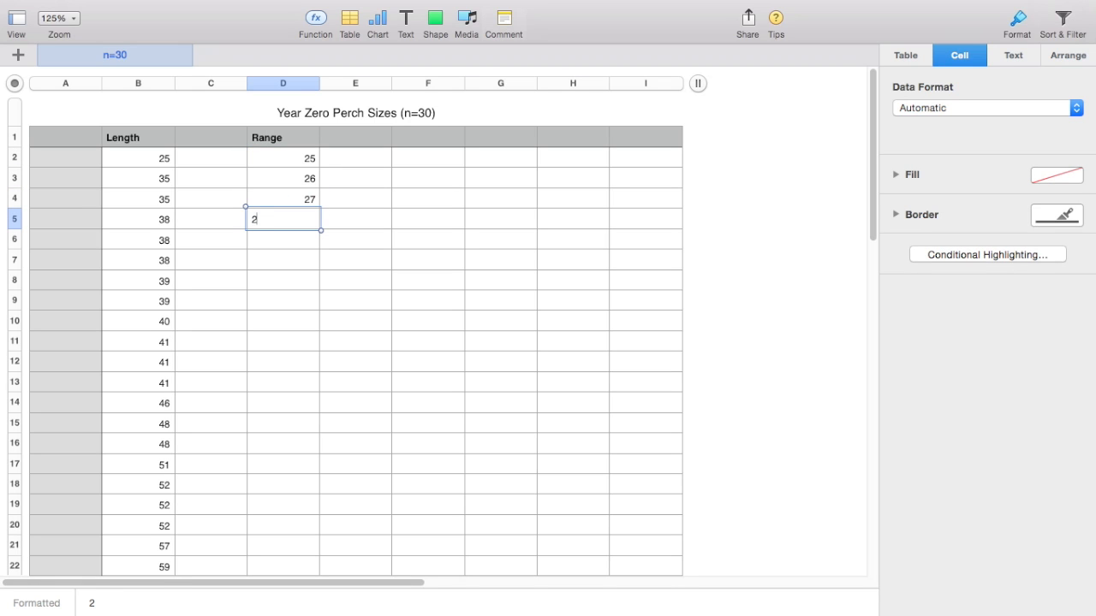
{"action": "key", "text": "Return"}
{"action": "left_click", "coordinate": [300, 221]}
{"action": "key", "text": "BackSpace"}
{"action": "left_click", "coordinate": [300, 191]}
{"action": "key", "text": "BackSpace"}
Autofill the Range series from D2:D3 down to row 38.
{"action": "left_click", "coordinate": [300, 164]}
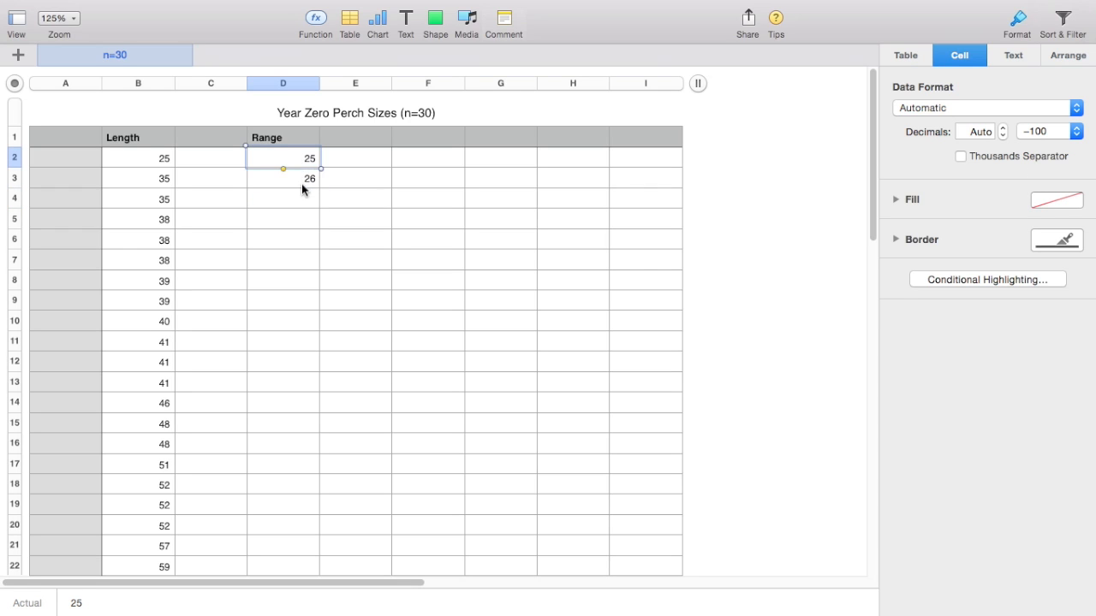
{"action": "left_click_drag", "start_coordinate": [301, 154], "coordinate": [297, 178]}
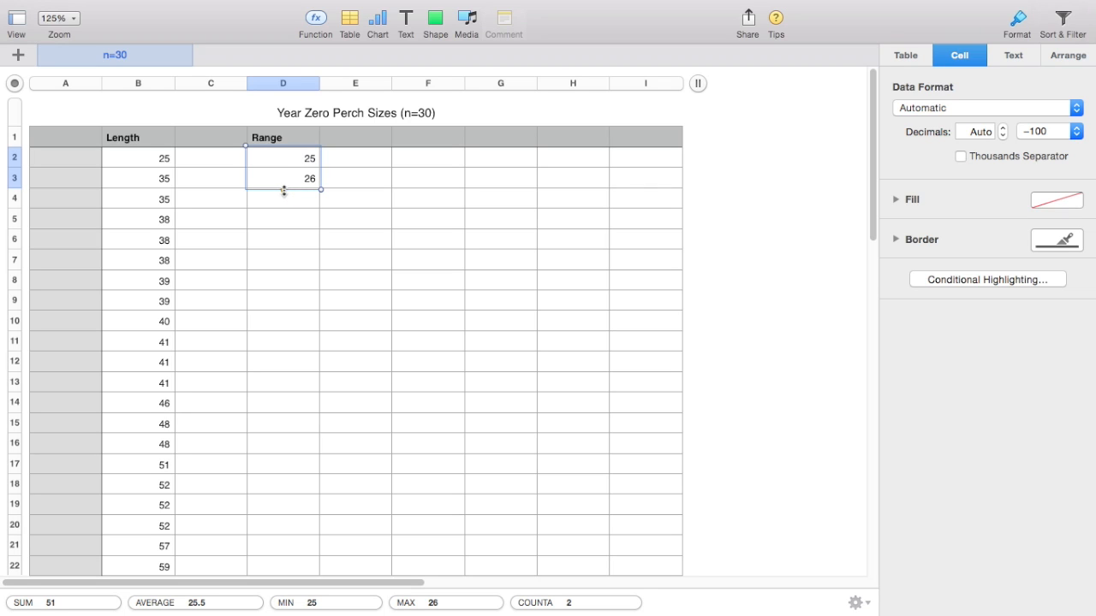
{"action": "left_click_drag", "start_coordinate": [282, 191], "coordinate": [246, 234]}
{"action": "left_click_drag", "start_coordinate": [285, 4], "coordinate": [248, 41]}
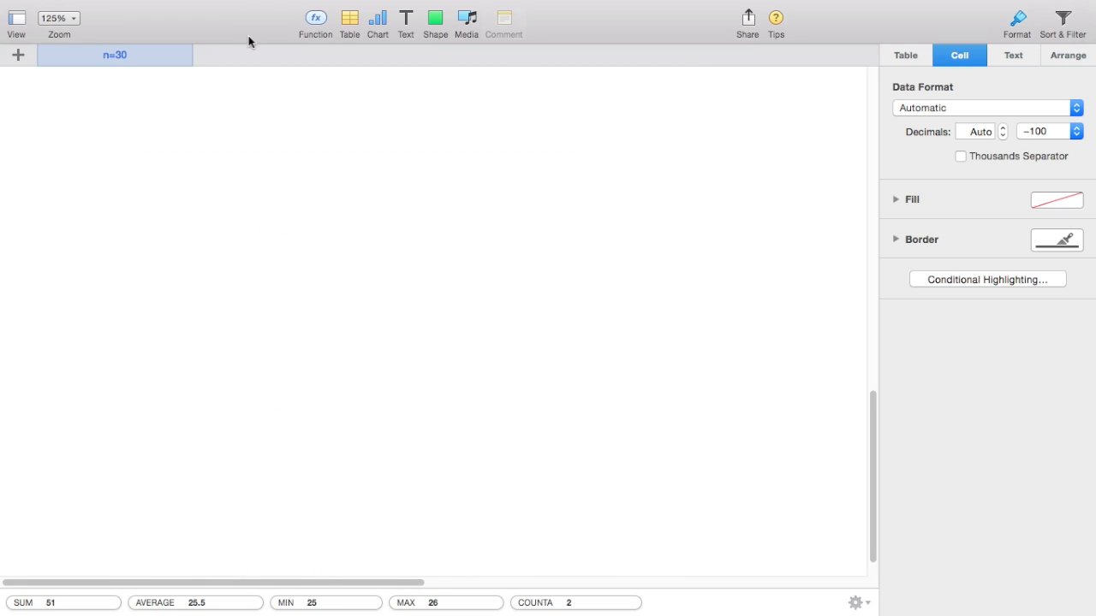
{"action": "left_click_drag", "start_coordinate": [262, 4], "coordinate": [285, 580]}
{"action": "left_click_drag", "start_coordinate": [282, 233], "coordinate": [282, 232]}
{"action": "scroll", "coordinate": [284, 233], "scroll_direction": "up", "scroll_amount": 5}
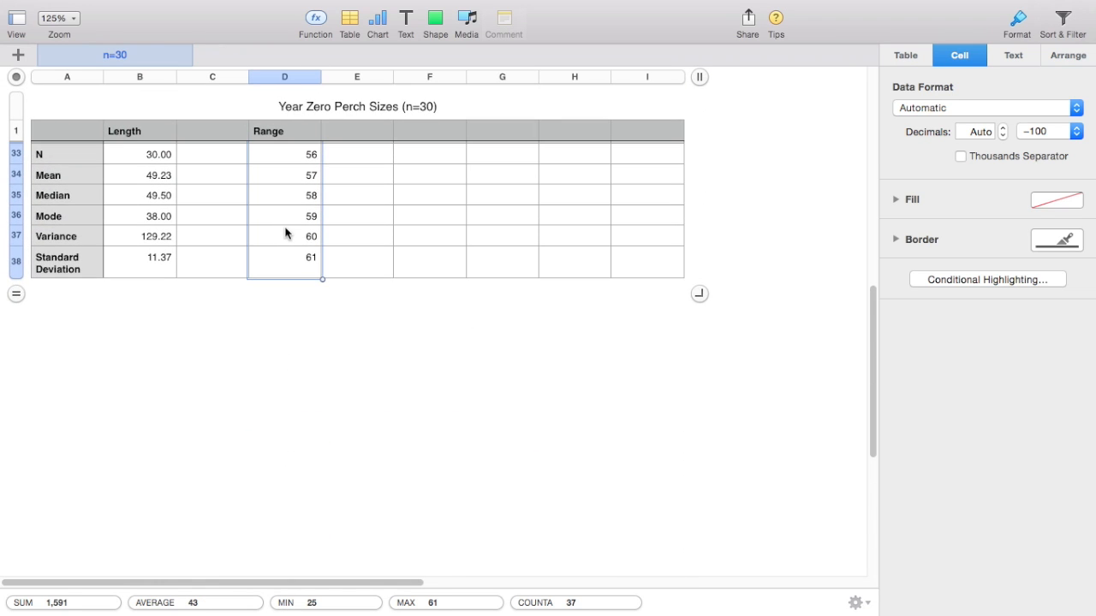
Extend the table down to row 48 and continue autofilling the Range series until 68 in D45.
{"action": "scroll", "coordinate": [583, 393], "scroll_direction": "up", "scroll_amount": 5}
{"action": "scroll", "coordinate": [583, 393], "scroll_direction": "down", "scroll_amount": 3}
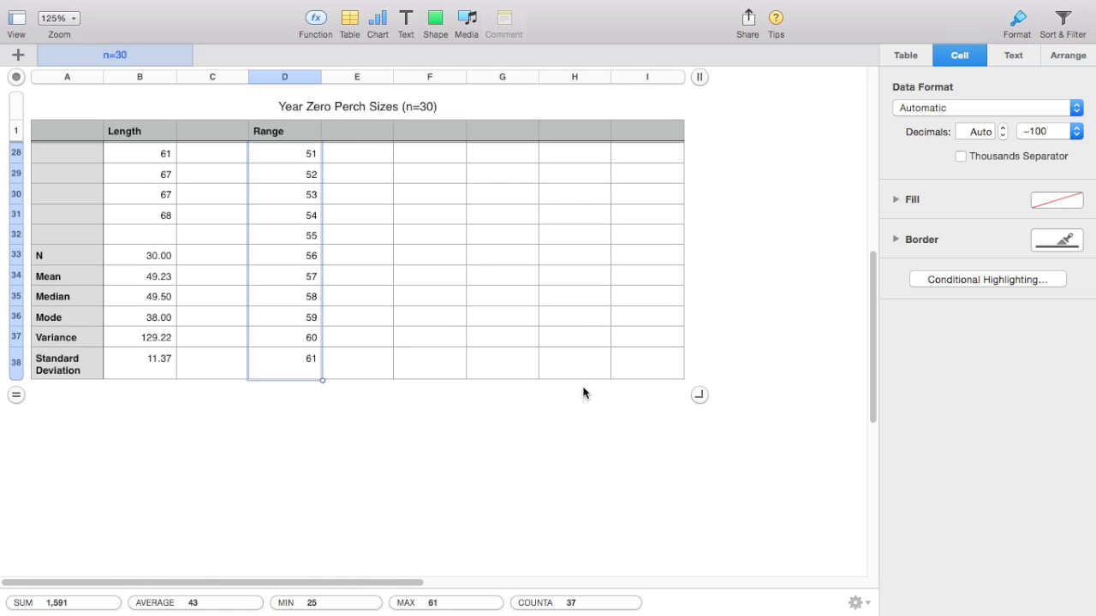
{"action": "left_click_drag", "start_coordinate": [698, 396], "coordinate": [702, 576]}
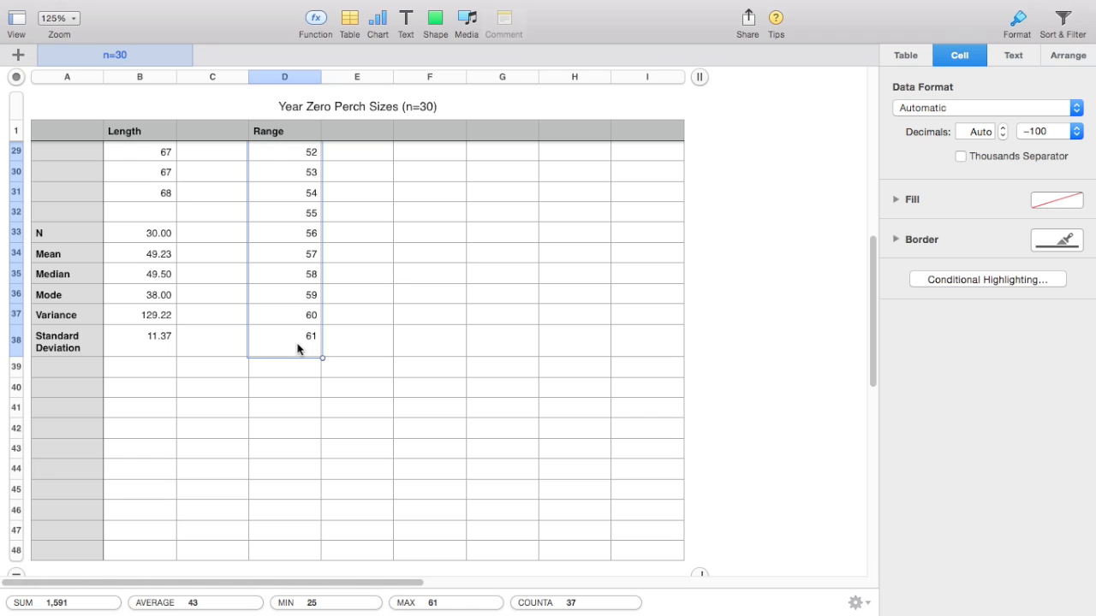
{"action": "left_click_drag", "start_coordinate": [285, 358], "coordinate": [285, 496]}
{"action": "scroll", "coordinate": [444, 402], "scroll_direction": "up", "scroll_amount": 10}
{"action": "scroll", "coordinate": [314, 338], "scroll_direction": "down", "scroll_amount": 8}
{"action": "scroll", "coordinate": [313, 331], "scroll_direction": "up", "scroll_amount": 10}
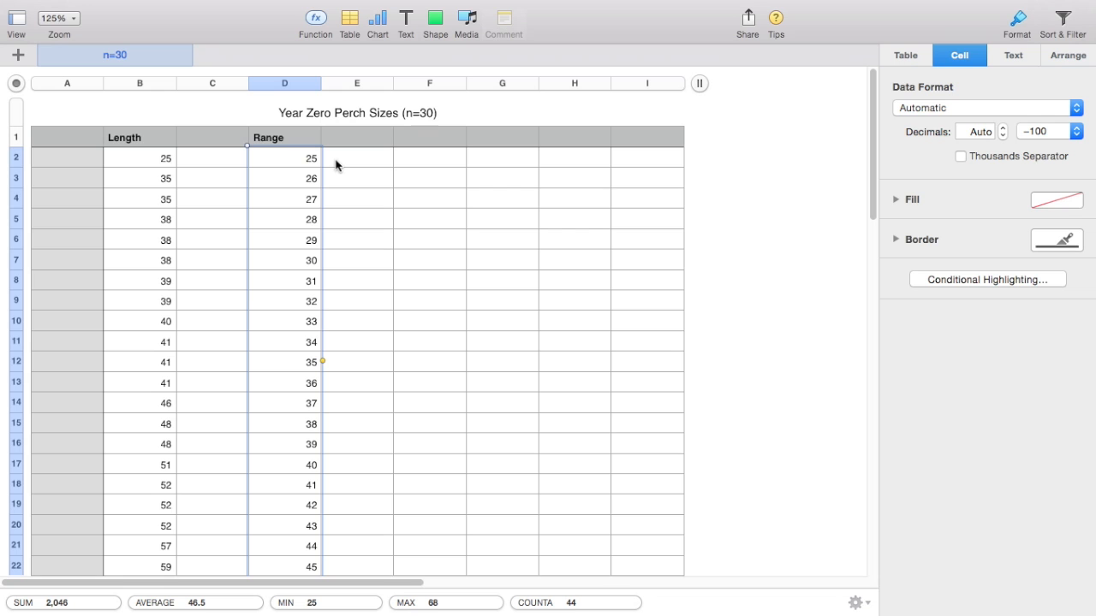
{"action": "scroll", "coordinate": [335, 306], "scroll_direction": "down", "scroll_amount": 5}
{"action": "scroll", "coordinate": [335, 163], "scroll_direction": "up", "scroll_amount": 5}
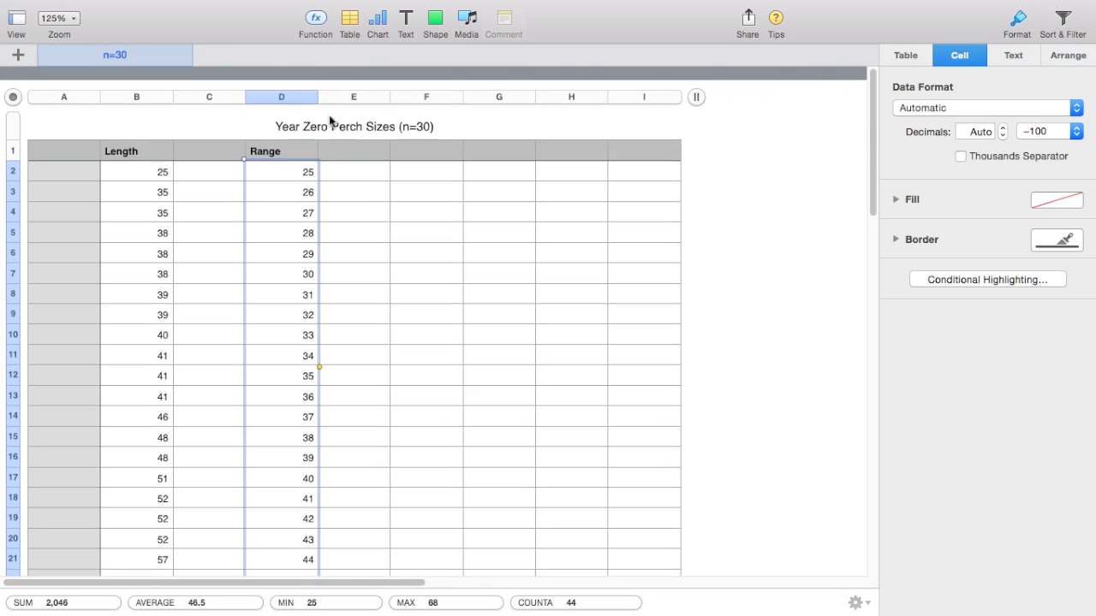
Add the header "Interval" in E1 and enter the starting values 1 in E2 and 2 in E3.
{"action": "key", "text": "ctrl+Left"}
{"action": "key", "text": "ctrl+Right"}
{"action": "double_click", "coordinate": [355, 138]}
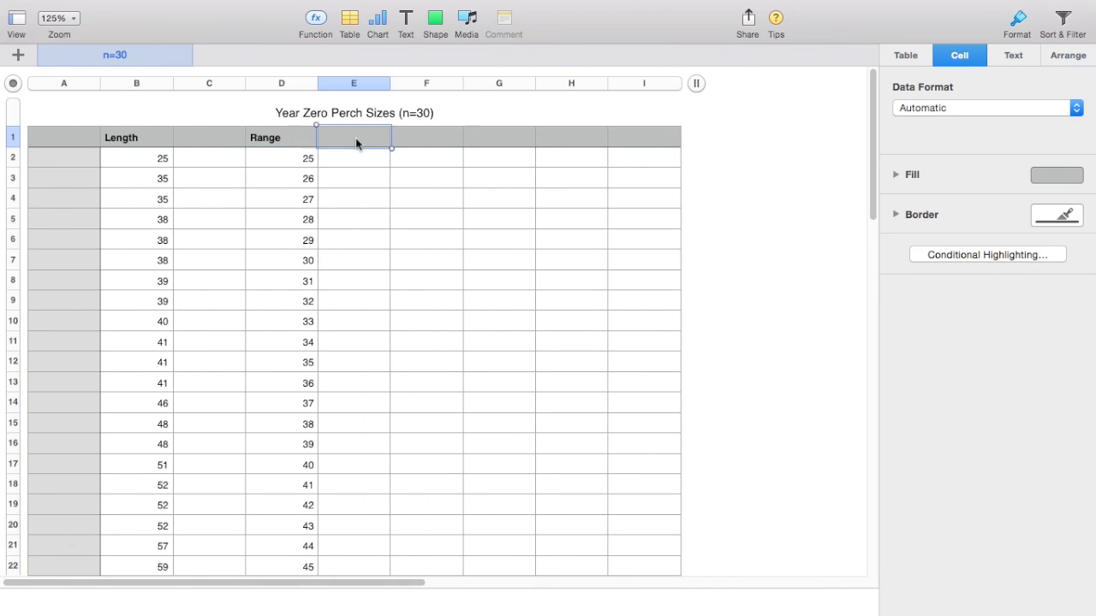
{"action": "type", "text": "Interval"}
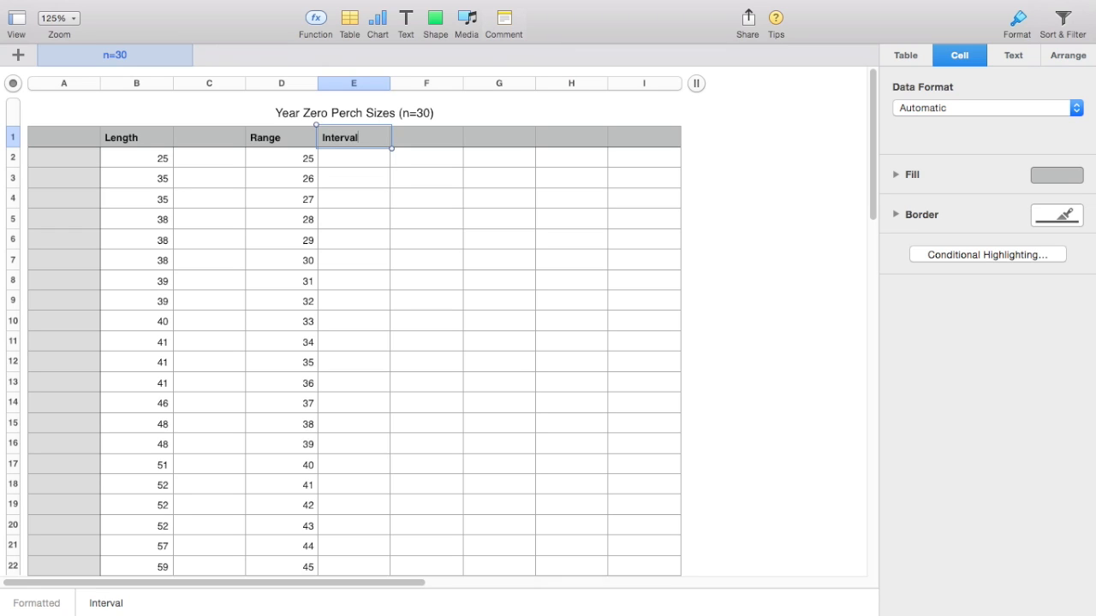
{"action": "left_click", "coordinate": [362, 157]}
{"action": "type", "text": "1"}
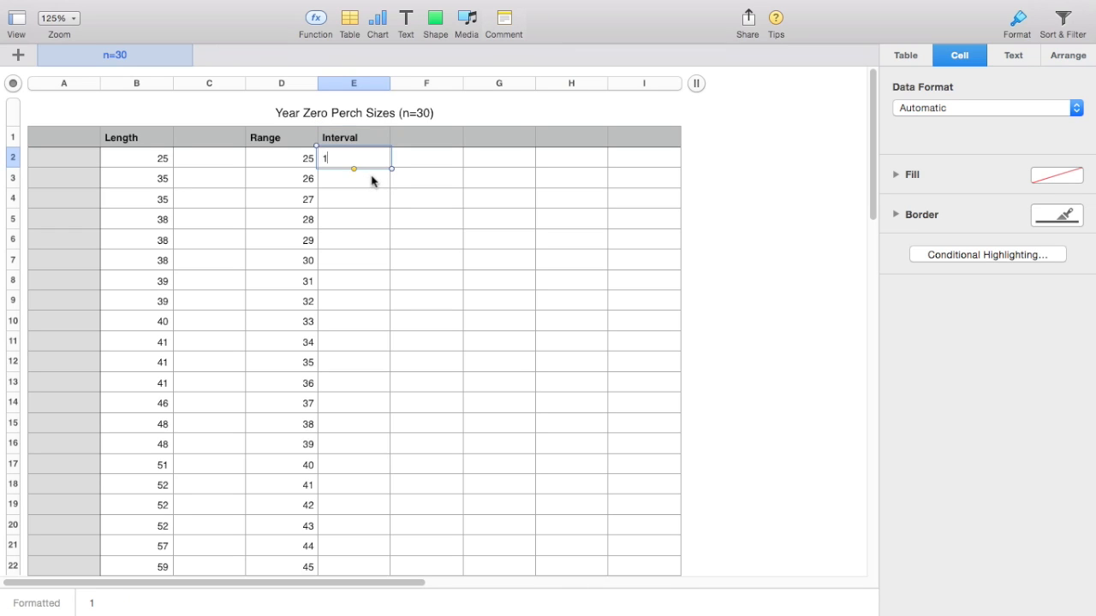
{"action": "key", "text": "Return"}
{"action": "type", "text": "2"}
{"action": "key", "text": "Return"}
{"action": "left_click", "coordinate": [452, 183]}
{"action": "left_click", "coordinate": [416, 163]}
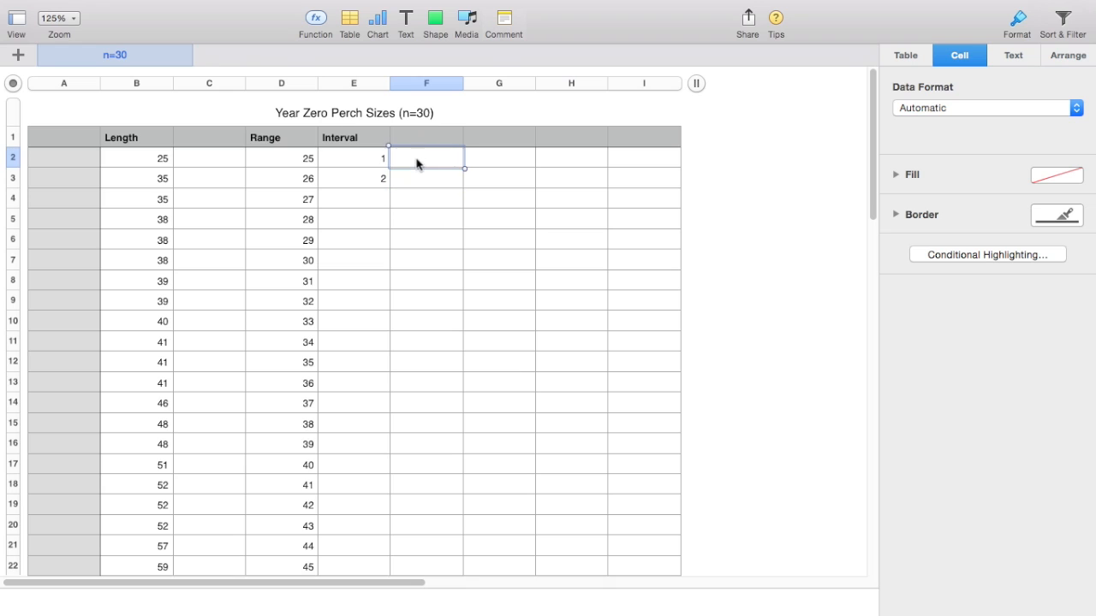
Autofill the Interval series from E2:E3 down to 44 in E45, alongside the last Range value.
{"action": "left_click", "coordinate": [362, 157]}
{"action": "left_click", "coordinate": [360, 173], "text": "shift"}
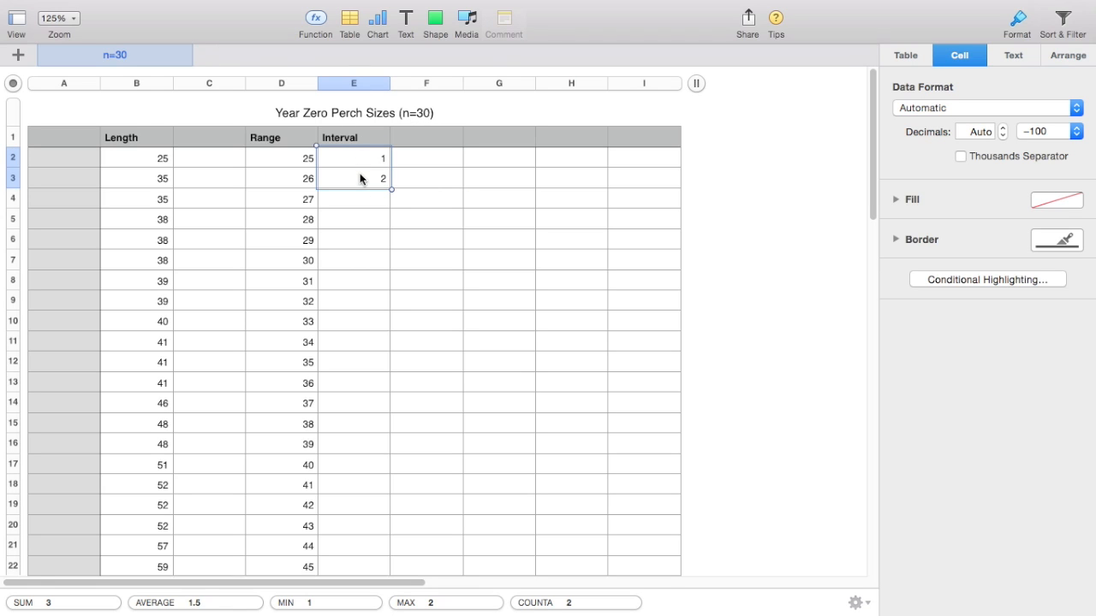
{"action": "left_click_drag", "start_coordinate": [353, 189], "coordinate": [360, 546]}
{"action": "scroll", "coordinate": [549, 395], "scroll_direction": "up", "scroll_amount": 10}
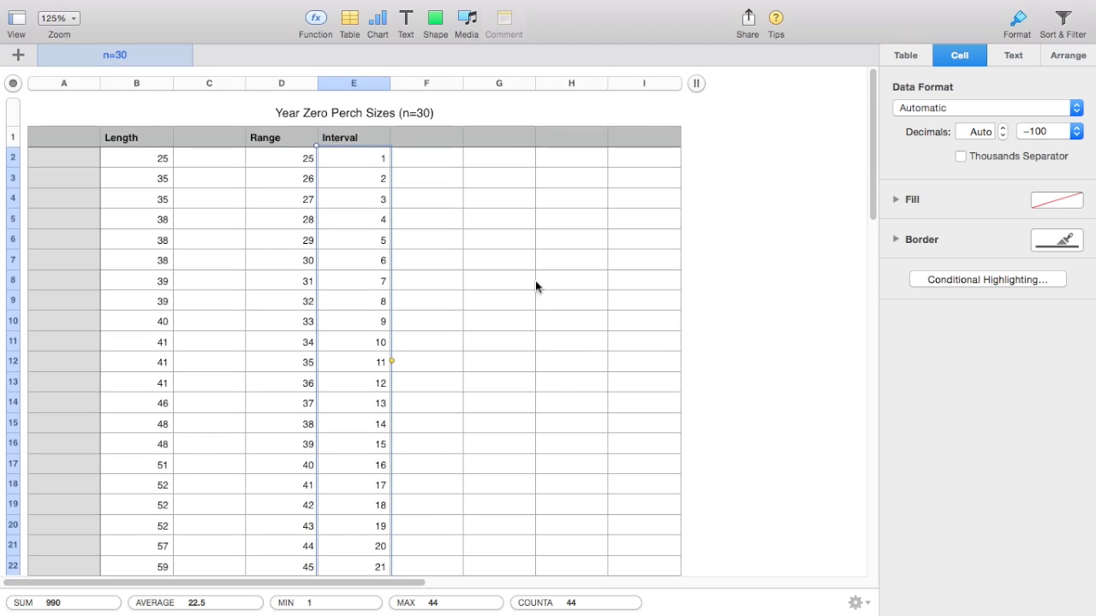
Add the header "Frequency" in cell F1.
{"action": "left_click", "coordinate": [450, 143]}
{"action": "type", "text": "Frequency"}
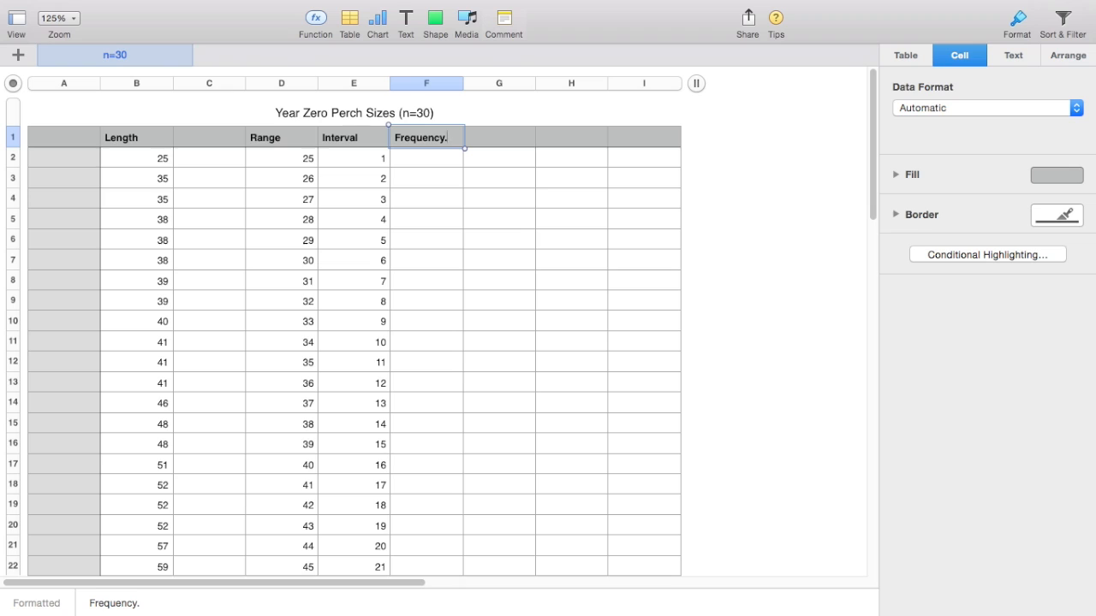
{"action": "key", "text": "Return"}
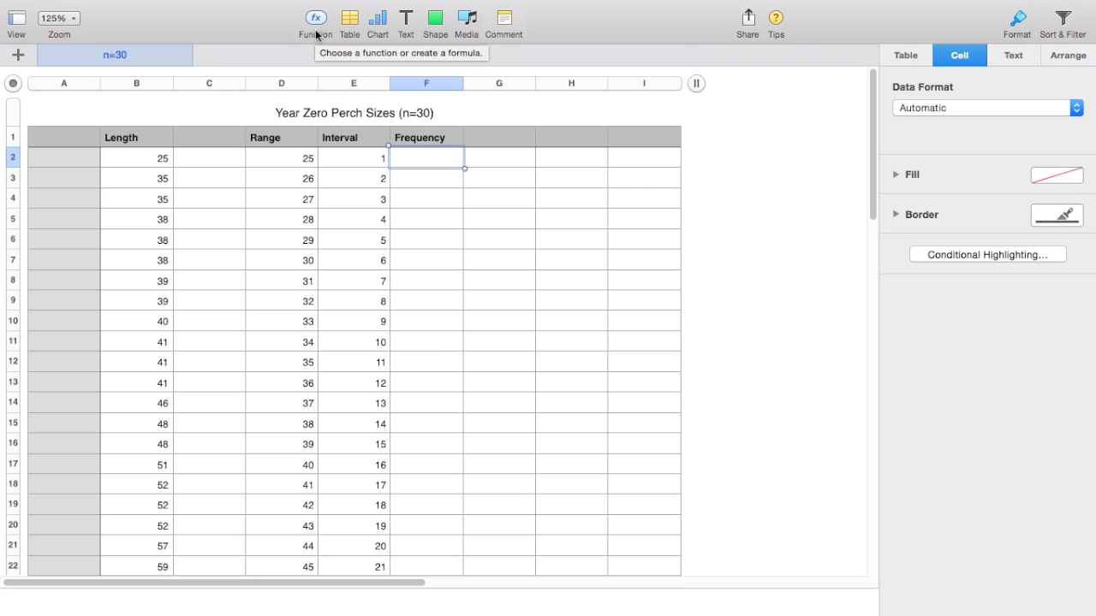
Start a formula in F2 with the INDEX function and nest the FREQUENCY function as its range argument.
{"action": "scroll", "coordinate": [362, 205], "scroll_direction": "down", "scroll_amount": 5}
{"action": "scroll", "coordinate": [362, 205], "scroll_direction": "up", "scroll_amount": 5}
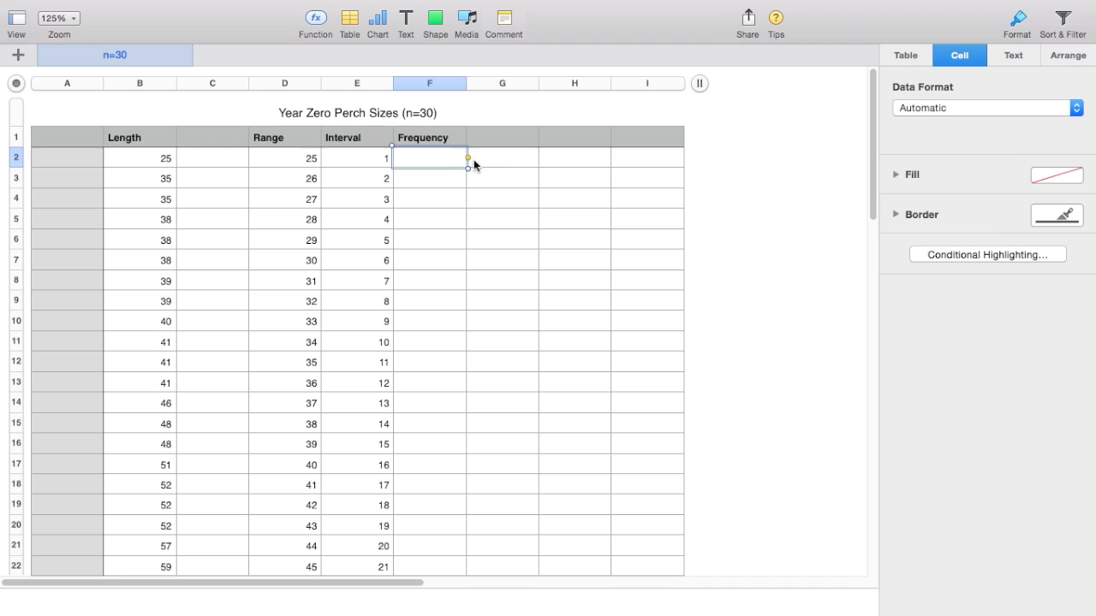
{"action": "type", "text": "="}
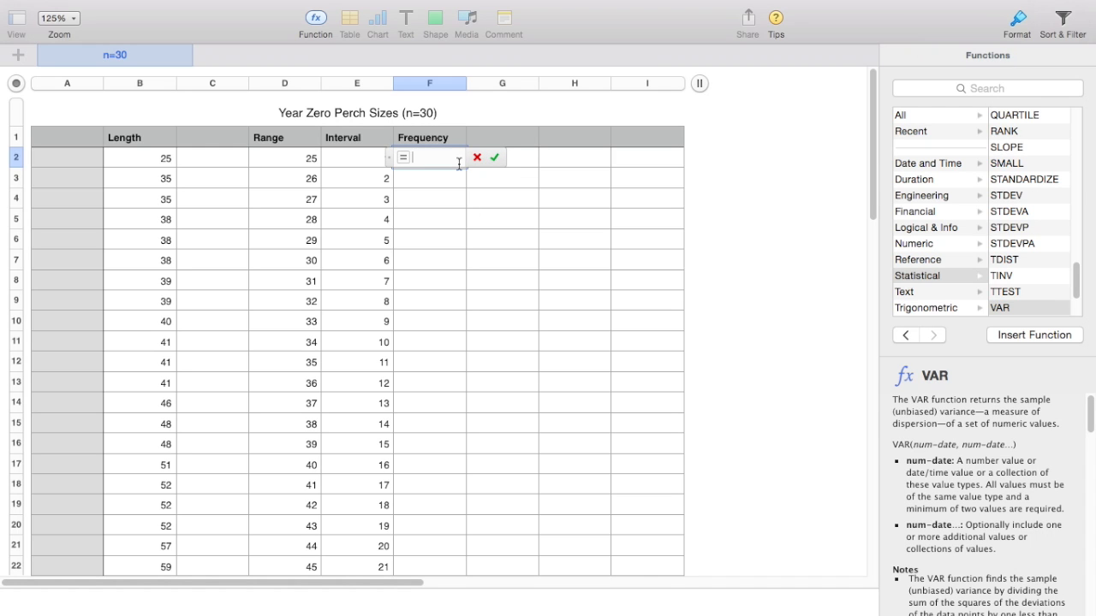
{"action": "type", "text": "ind"}
{"action": "key", "text": "Return"}
{"action": "type", "text": "("}
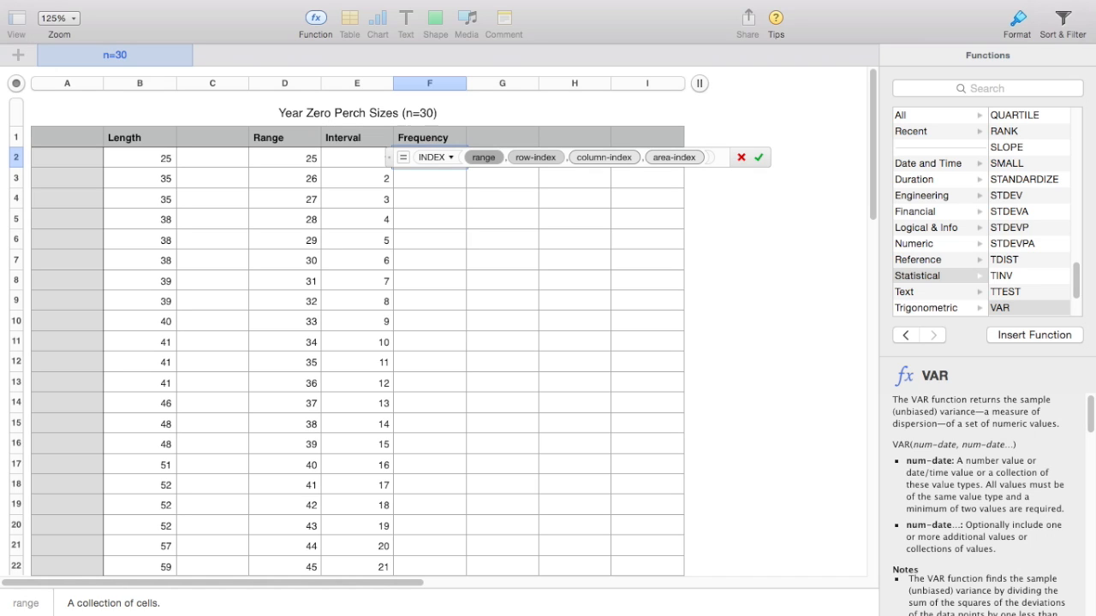
{"action": "type", "text": "FREQU"}
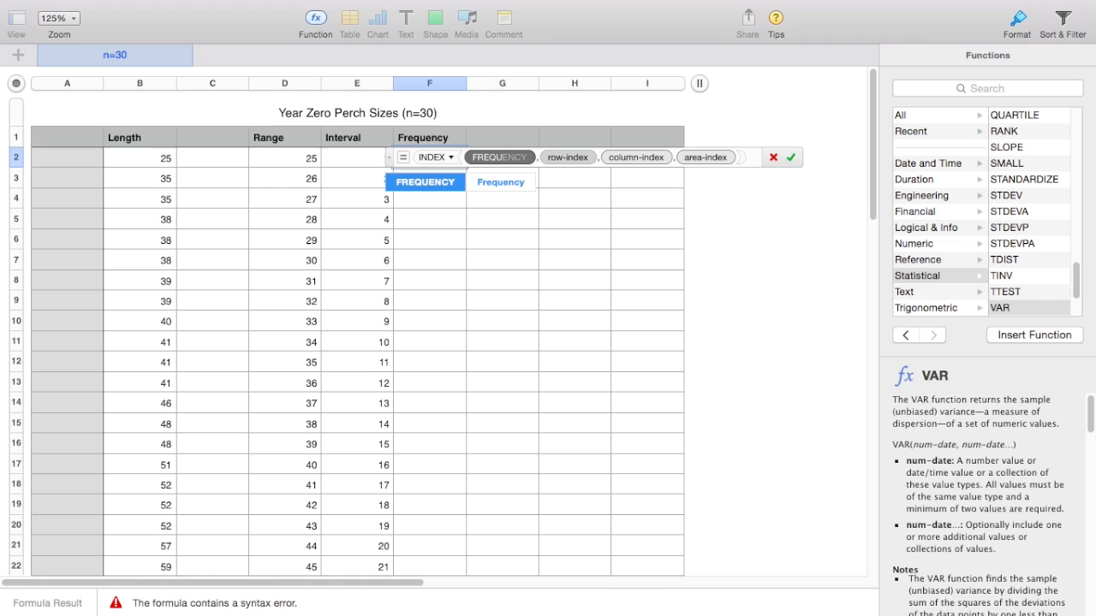
{"action": "key", "text": "Return"}
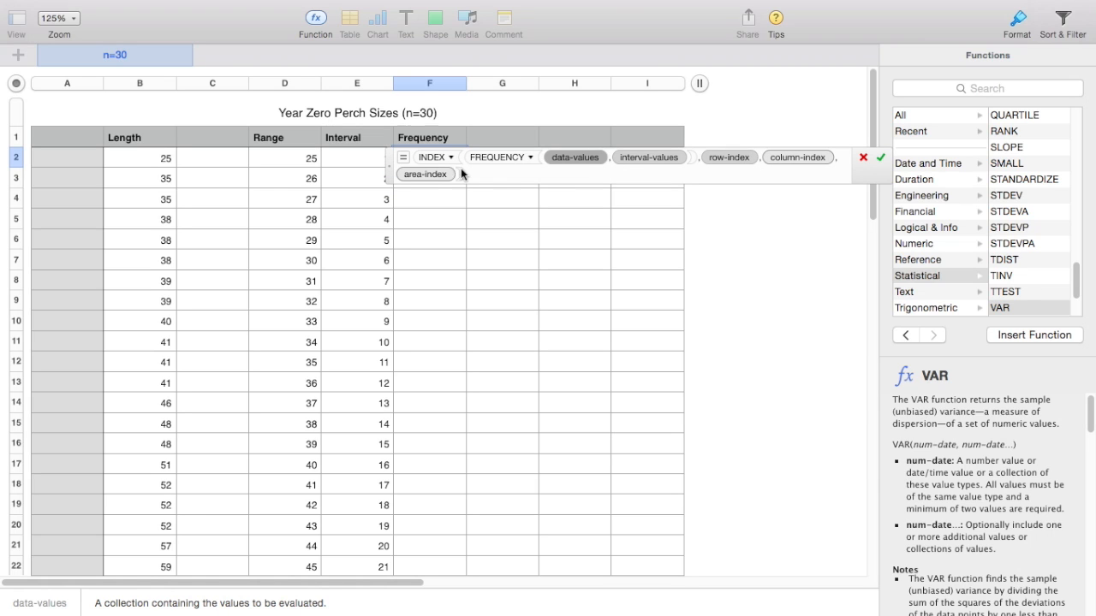
Set FREQUENCY's data values to the Length cells B2:B31 and preserve both rows and columns, giving $B$2:$B$31.
{"action": "left_click", "coordinate": [582, 157]}
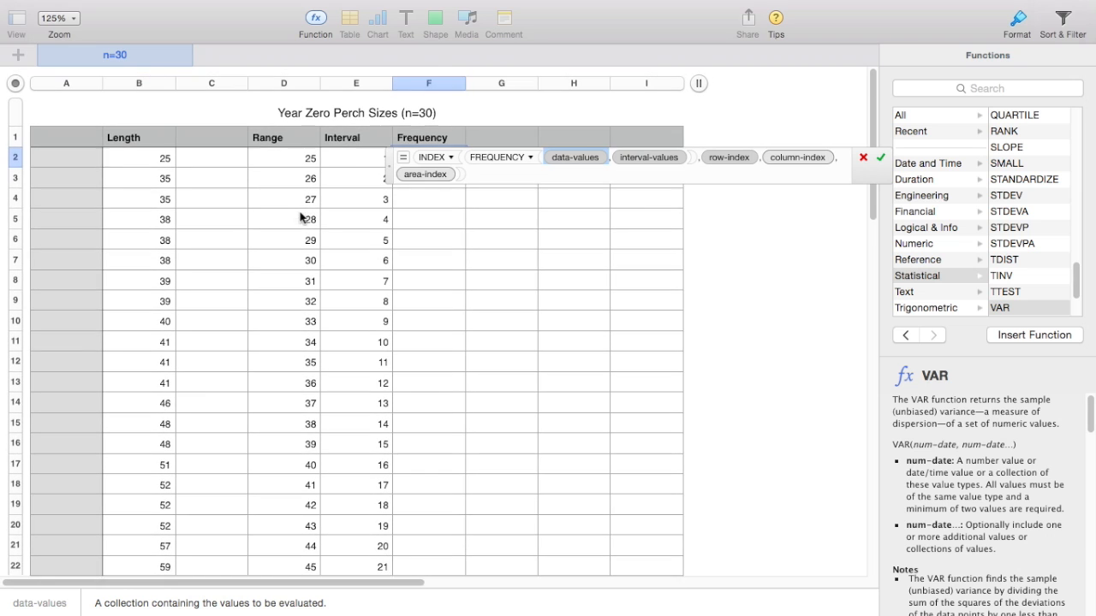
{"action": "left_click_drag", "start_coordinate": [133, 161], "coordinate": [137, 583]}
{"action": "left_click_drag", "start_coordinate": [134, 613], "coordinate": [129, 232]}
{"action": "scroll", "coordinate": [326, 245], "scroll_direction": "up", "scroll_amount": 10}
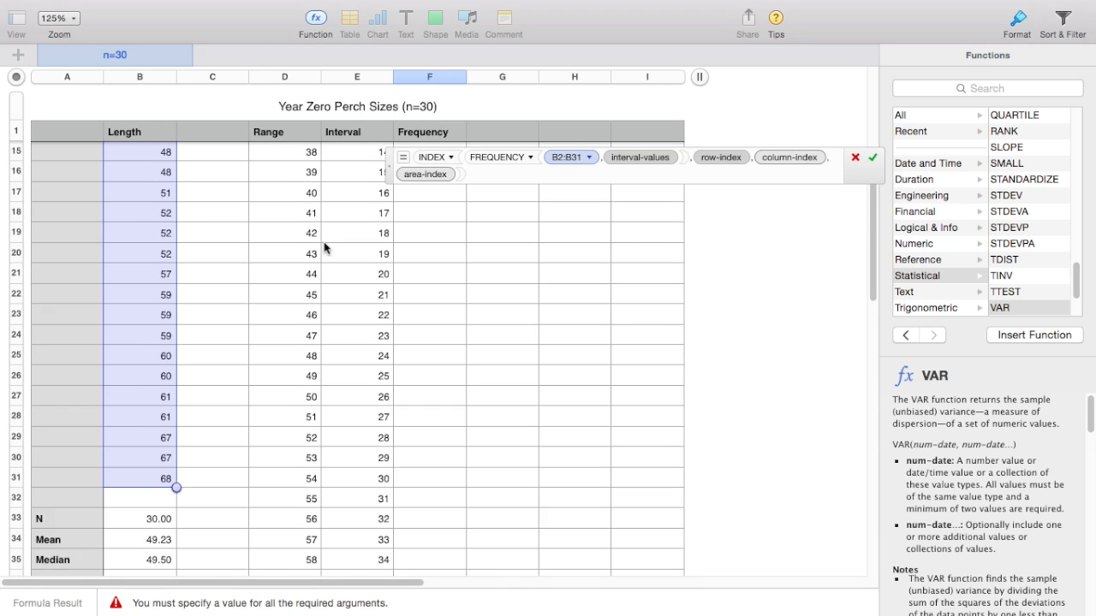
{"action": "left_click", "coordinate": [589, 157]}
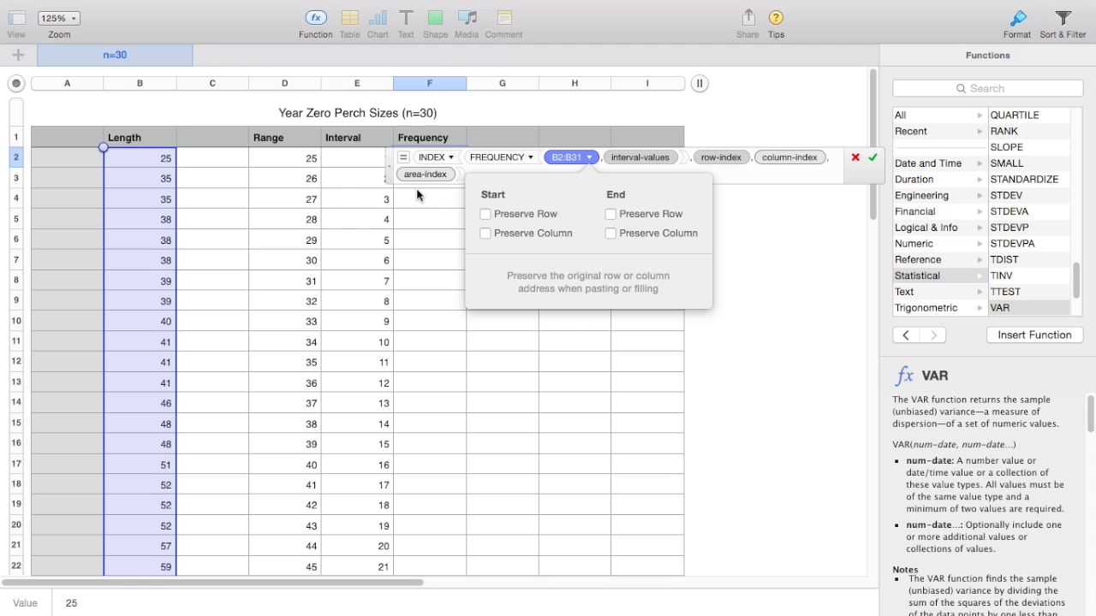
{"action": "scroll", "coordinate": [417, 189], "scroll_direction": "down", "scroll_amount": 1}
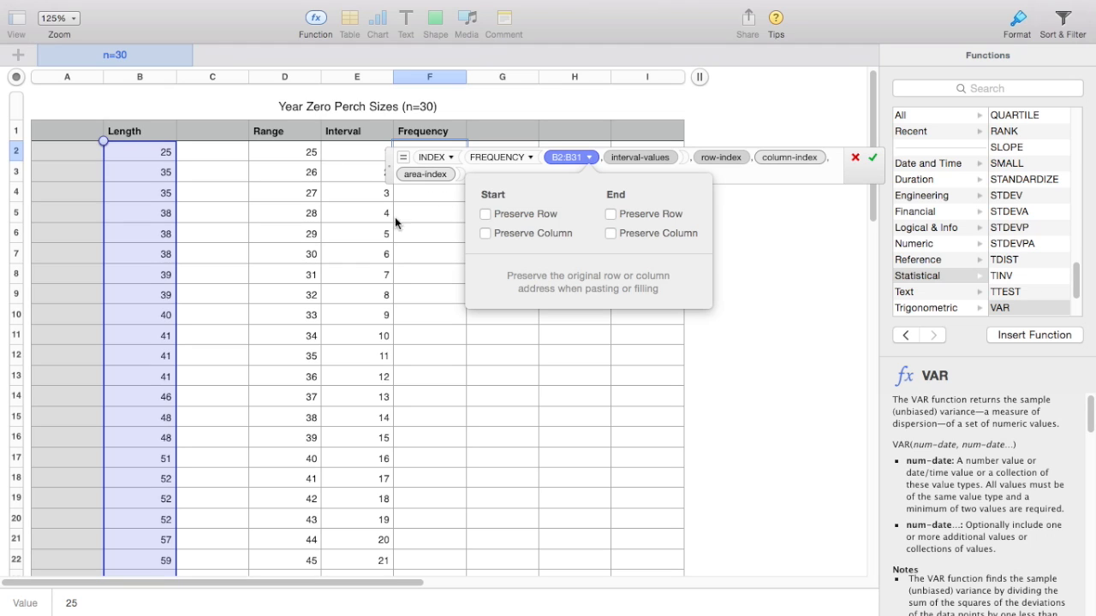
{"action": "left_click", "coordinate": [486, 214]}
{"action": "left_click", "coordinate": [486, 233]}
{"action": "left_click", "coordinate": [611, 214]}
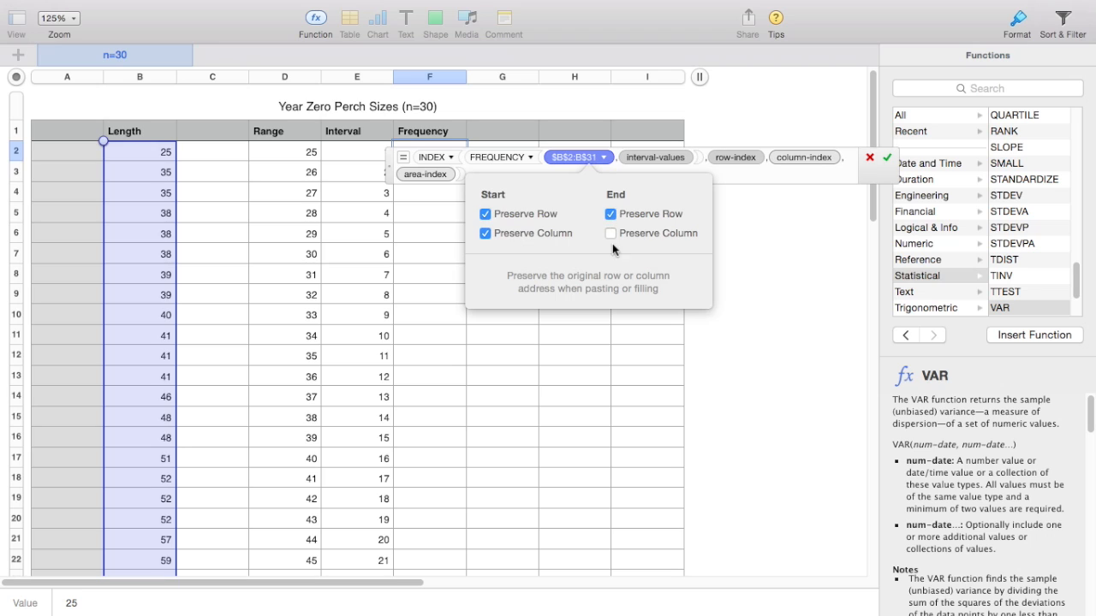
{"action": "left_click", "coordinate": [611, 232]}
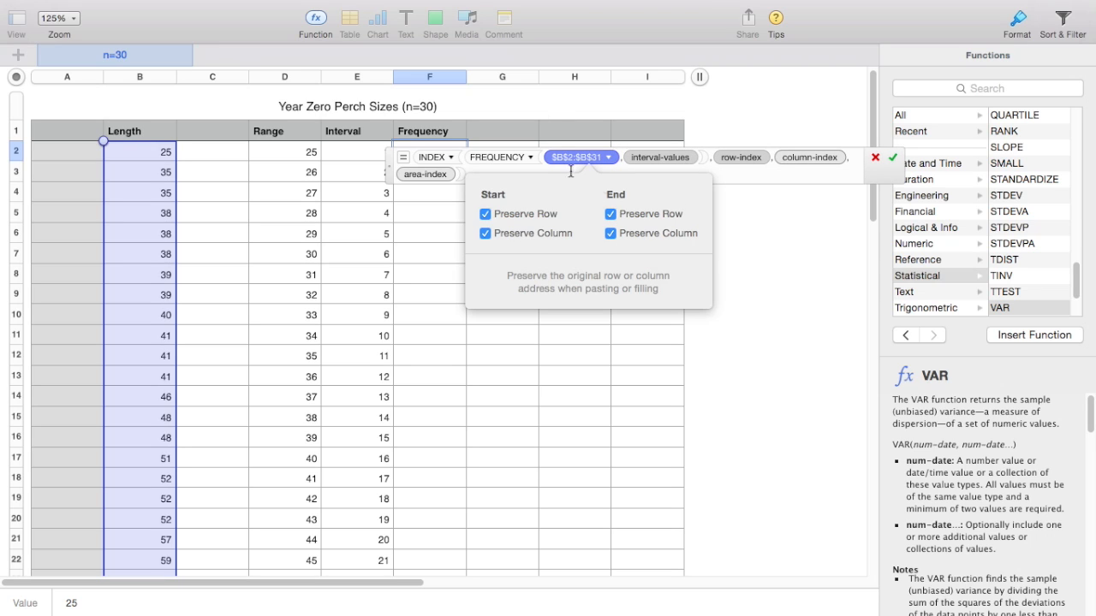
{"action": "left_click", "coordinate": [543, 169]}
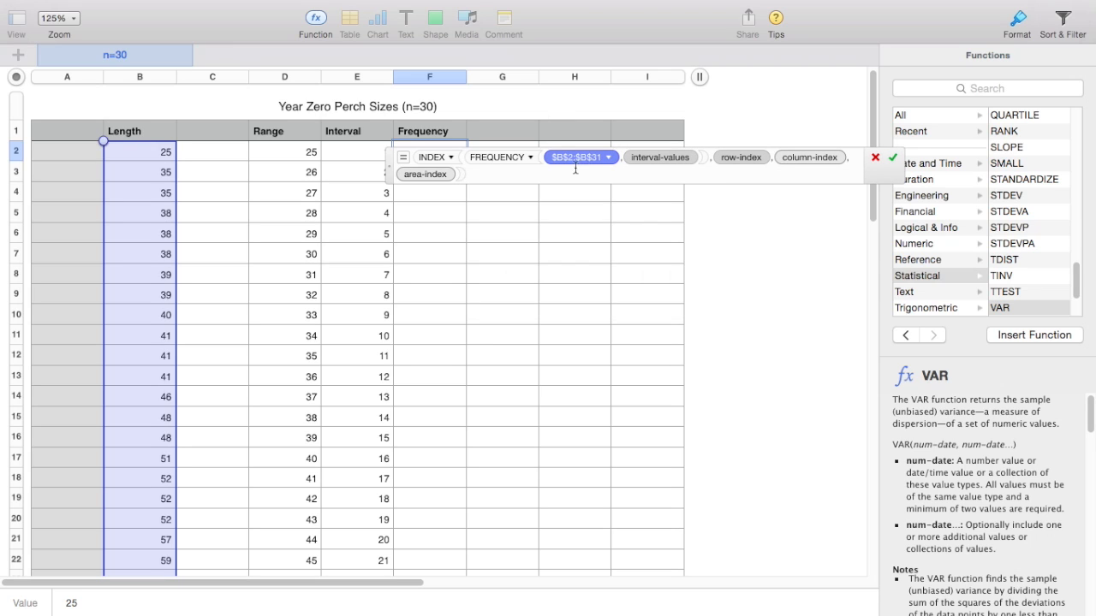
Set FREQUENCY's interval values to the Range cells D2:D45 and preserve both rows and columns, giving $D$2:$D$45.
{"action": "left_click", "coordinate": [647, 157]}
{"action": "left_click_drag", "start_coordinate": [287, 154], "coordinate": [303, 519]}
{"action": "scroll", "coordinate": [588, 250], "scroll_direction": "up", "scroll_amount": 10}
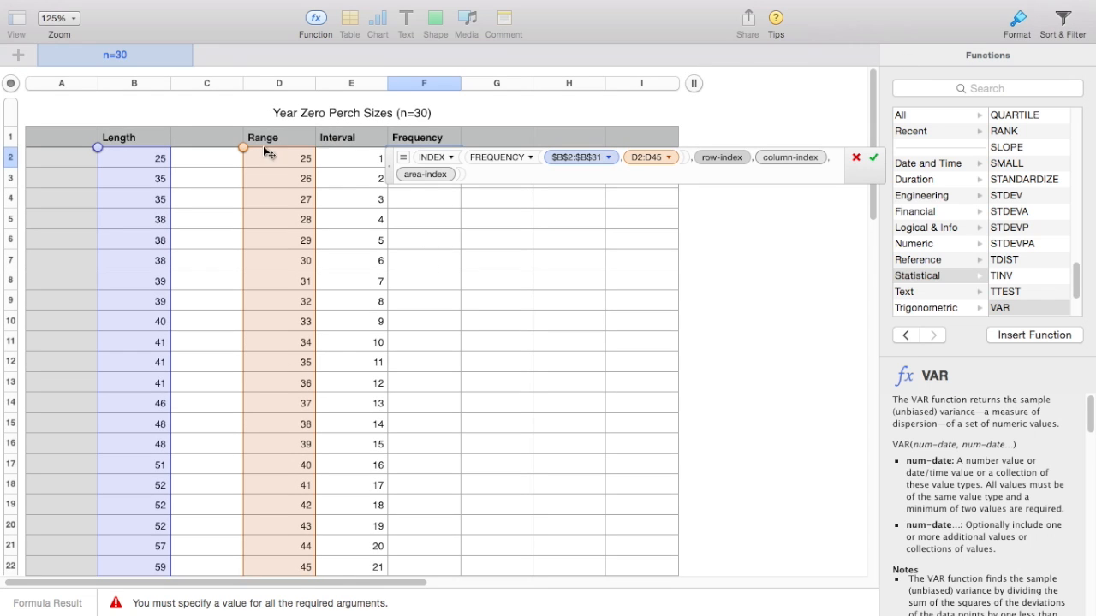
{"action": "scroll", "coordinate": [339, 347], "scroll_direction": "down", "scroll_amount": 1}
{"action": "left_click", "coordinate": [666, 160]}
{"action": "left_click", "coordinate": [607, 213]}
{"action": "left_click", "coordinate": [612, 233]}
{"action": "left_click", "coordinate": [700, 217]}
{"action": "left_click", "coordinate": [702, 234]}
{"action": "left_click", "coordinate": [746, 157]}
Set INDEX's row index to the Interval cells E2:E45 with rows and columns preserved as $E$2:$E$45, and accept the formula.
{"action": "left_click", "coordinate": [746, 157]}
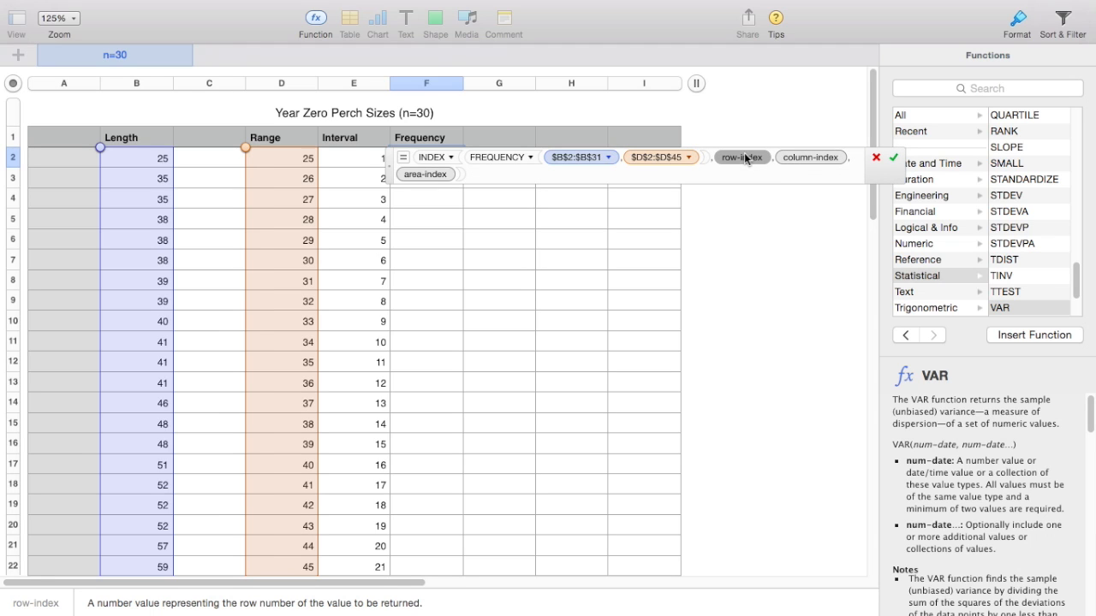
{"action": "left_click_drag", "start_coordinate": [357, 166], "coordinate": [340, 381]}
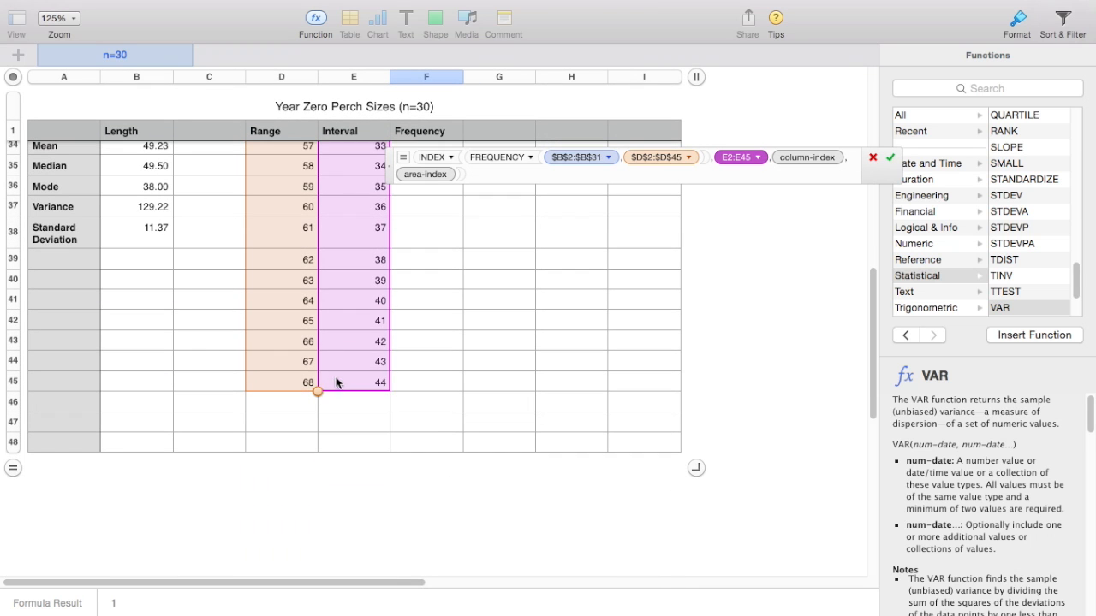
{"action": "scroll", "coordinate": [582, 337], "scroll_direction": "up", "scroll_amount": 10}
{"action": "left_click", "coordinate": [756, 157]}
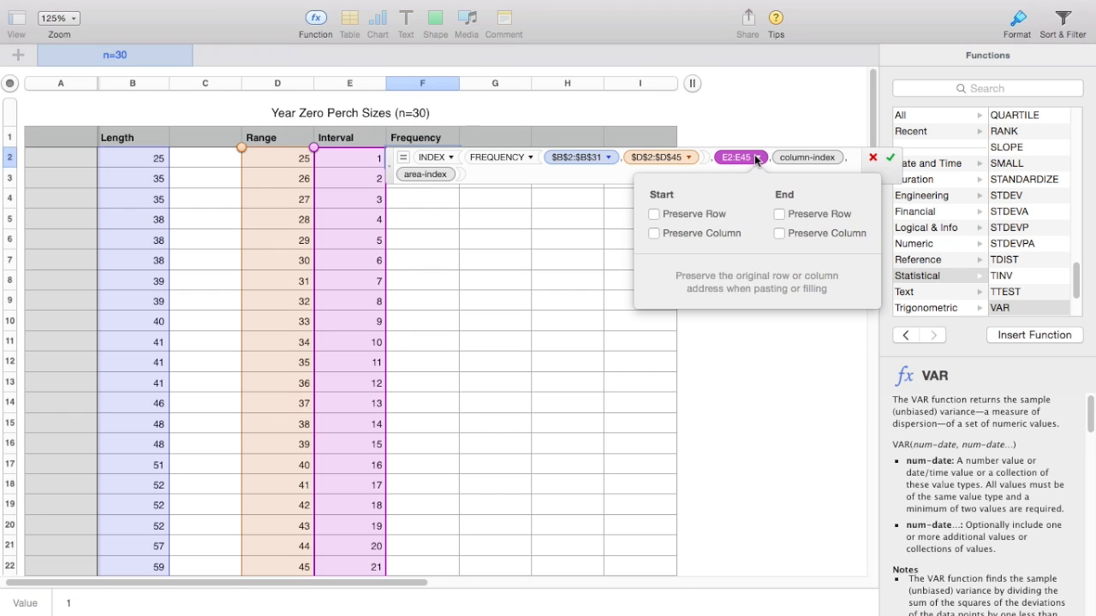
{"action": "left_click", "coordinate": [704, 215]}
{"action": "left_click", "coordinate": [713, 233]}
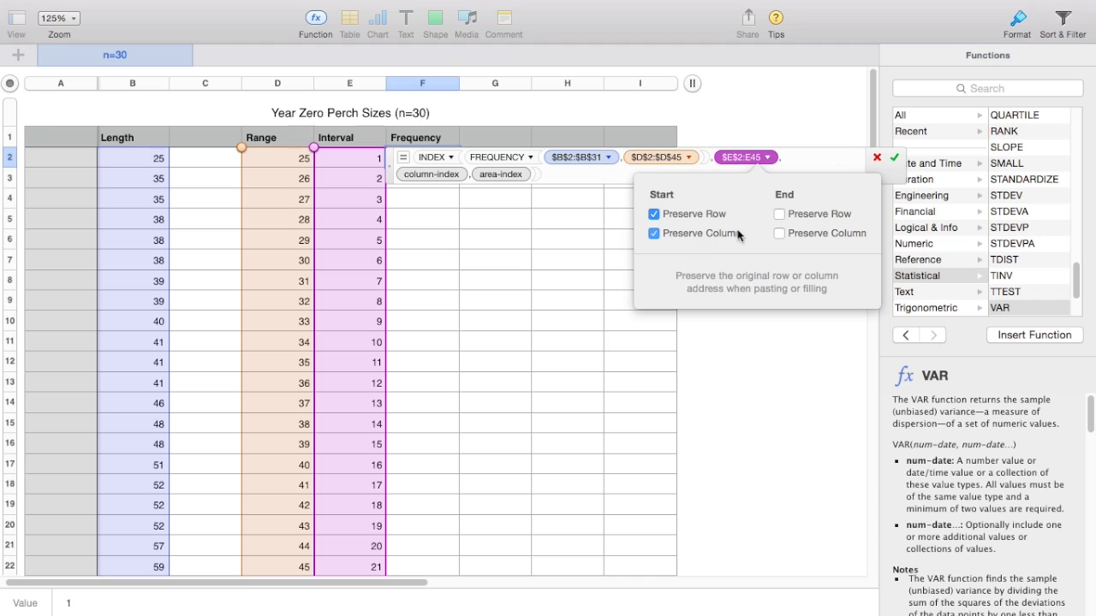
{"action": "left_click", "coordinate": [780, 214]}
{"action": "left_click", "coordinate": [780, 234]}
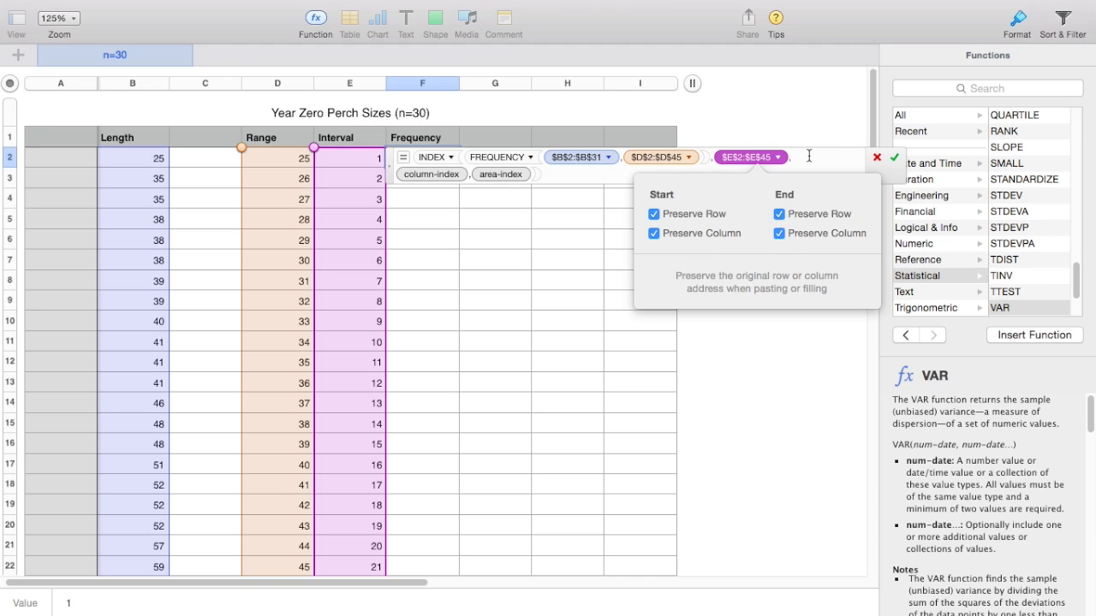
{"action": "left_click", "coordinate": [808, 155]}
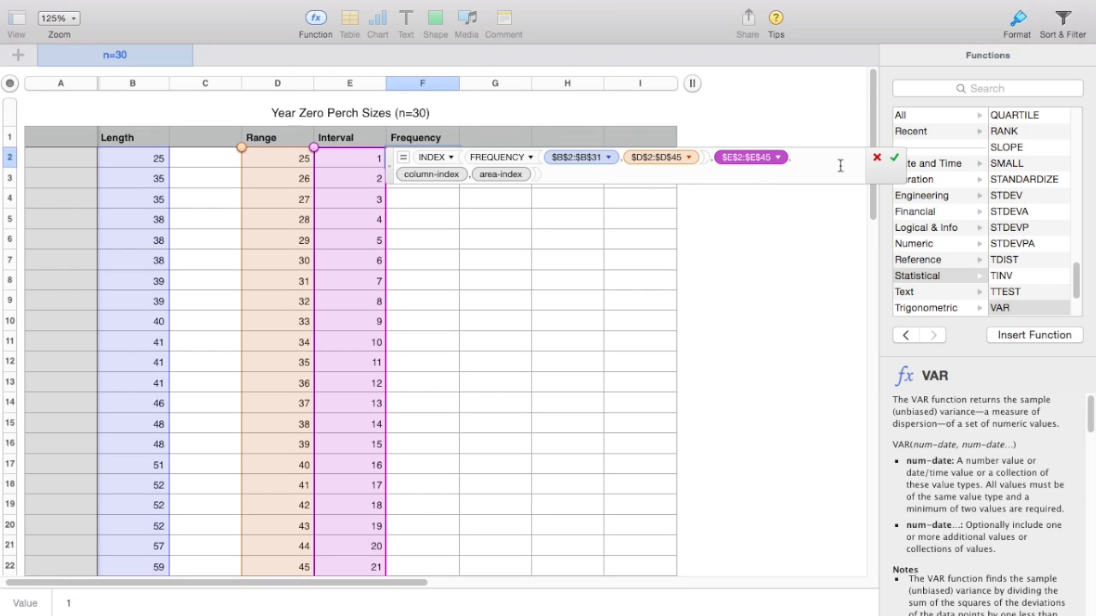
{"action": "left_click", "coordinate": [895, 160]}
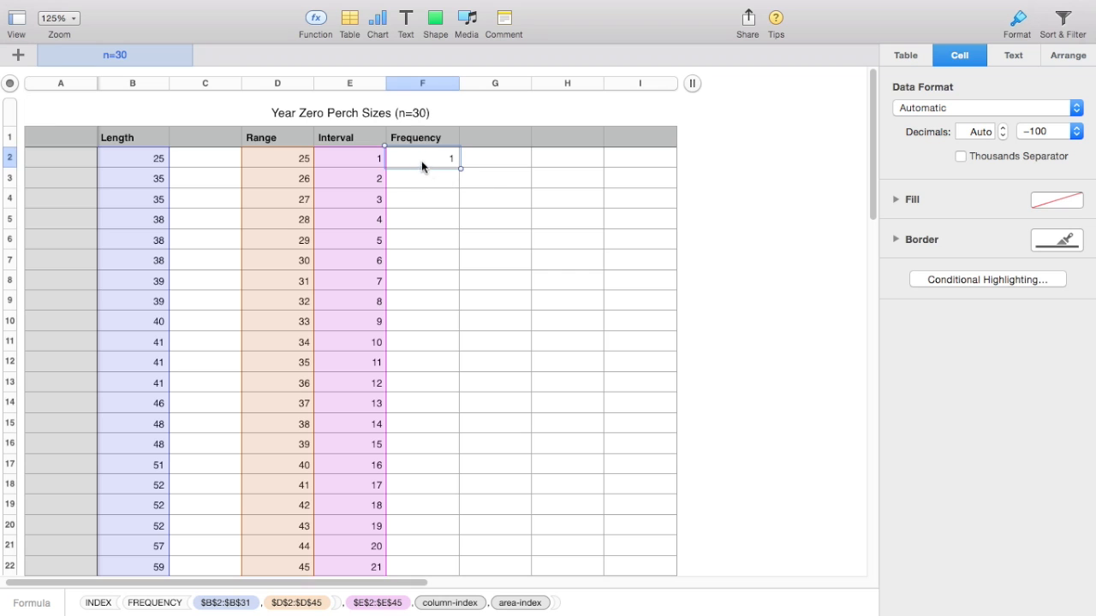
Autofill the frequency formula from F2 down to F45, alongside the last Interval value.
{"action": "left_click_drag", "start_coordinate": [420, 168], "coordinate": [410, 47]}
{"action": "left_click_drag", "start_coordinate": [410, 5], "coordinate": [433, 256]}
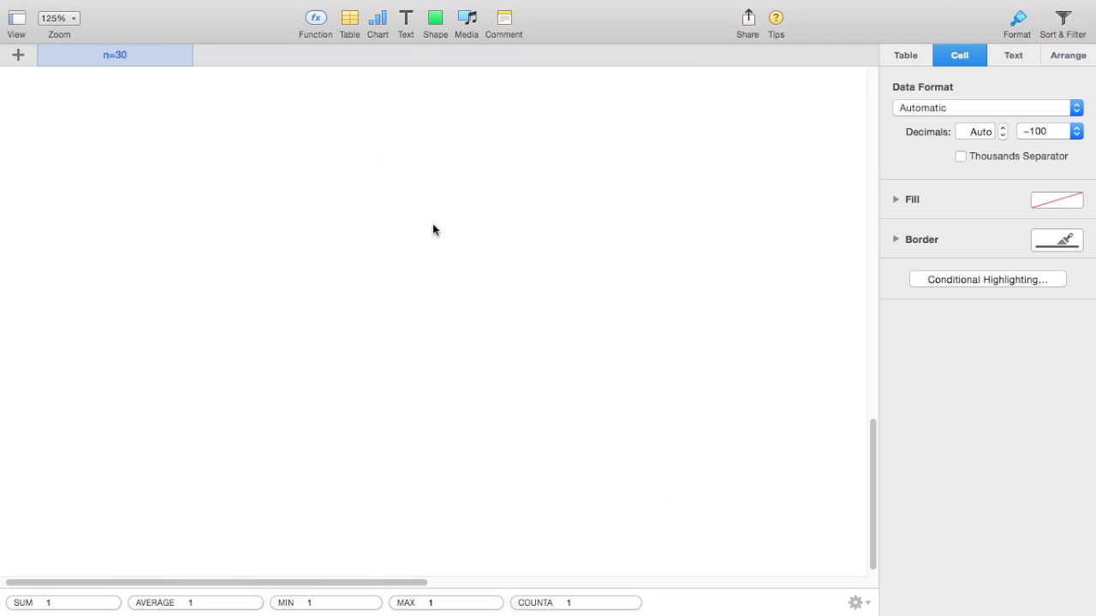
{"action": "left_click_drag", "start_coordinate": [422, 9], "coordinate": [411, 476]}
{"action": "scroll", "coordinate": [454, 357], "scroll_direction": "up", "scroll_amount": 15}
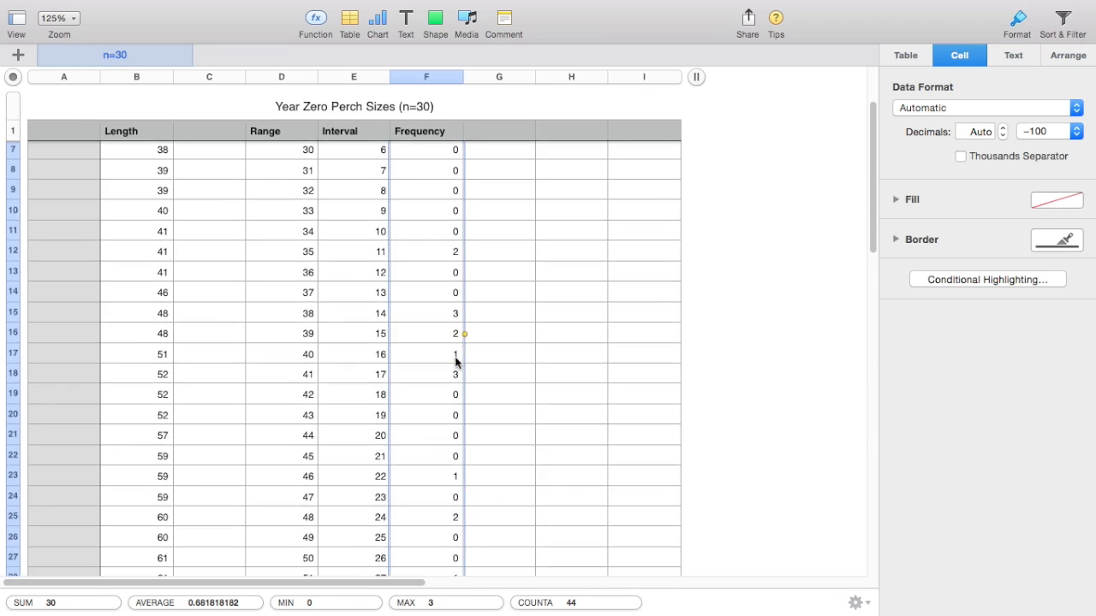
Examine the Frequency column against the Length and Range values throughout the table.
{"action": "scroll", "coordinate": [442, 423], "scroll_direction": "down", "scroll_amount": 2}
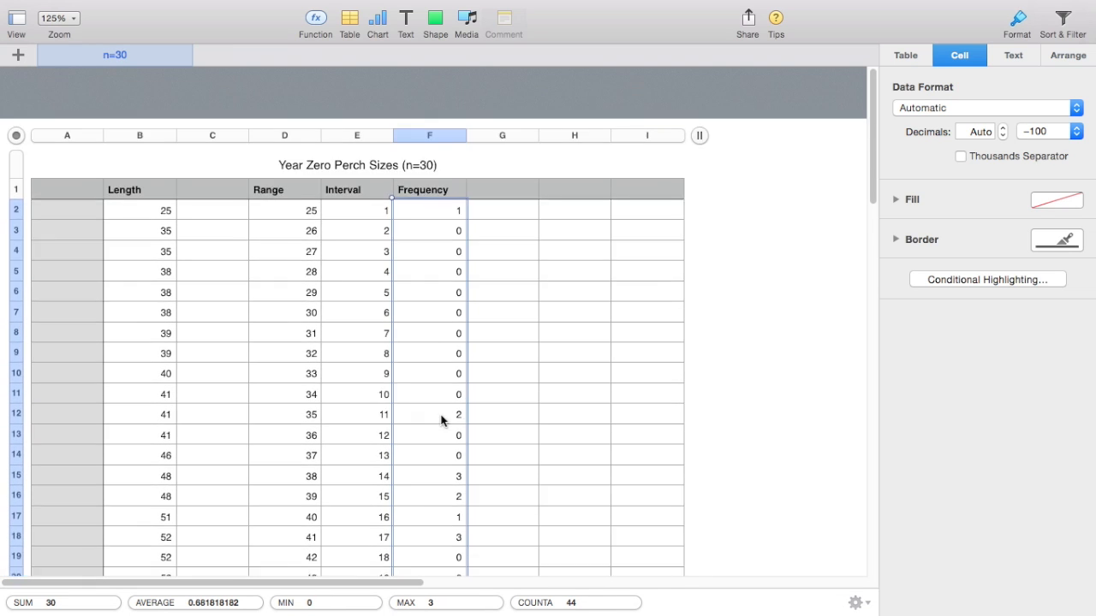
{"action": "scroll", "coordinate": [441, 419], "scroll_direction": "down", "scroll_amount": 10}
{"action": "scroll", "coordinate": [442, 419], "scroll_direction": "up", "scroll_amount": 15}
{"action": "scroll", "coordinate": [442, 420], "scroll_direction": "down", "scroll_amount": 10}
{"action": "scroll", "coordinate": [442, 420], "scroll_direction": "up", "scroll_amount": 15}
{"action": "scroll", "coordinate": [442, 420], "scroll_direction": "down", "scroll_amount": 2}
{"action": "scroll", "coordinate": [443, 422], "scroll_direction": "down", "scroll_amount": 15}
{"action": "scroll", "coordinate": [267, 387], "scroll_direction": "up", "scroll_amount": 11}
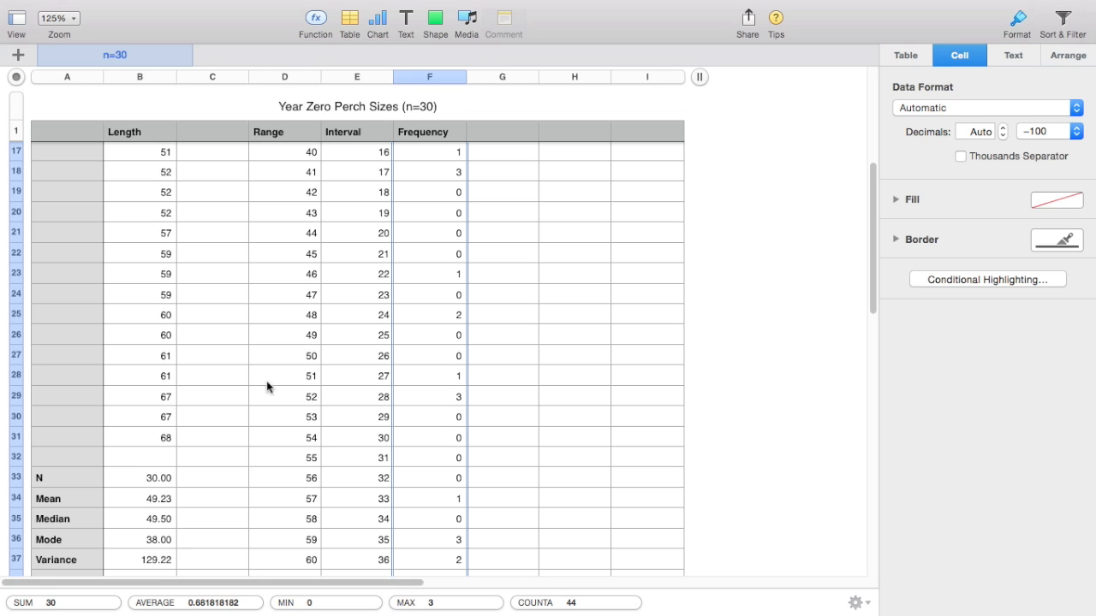
{"action": "scroll", "coordinate": [562, 284], "scroll_direction": "down", "scroll_amount": 3}
{"action": "scroll", "coordinate": [548, 286], "scroll_direction": "up", "scroll_amount": 8}
{"action": "left_click", "coordinate": [484, 329]}
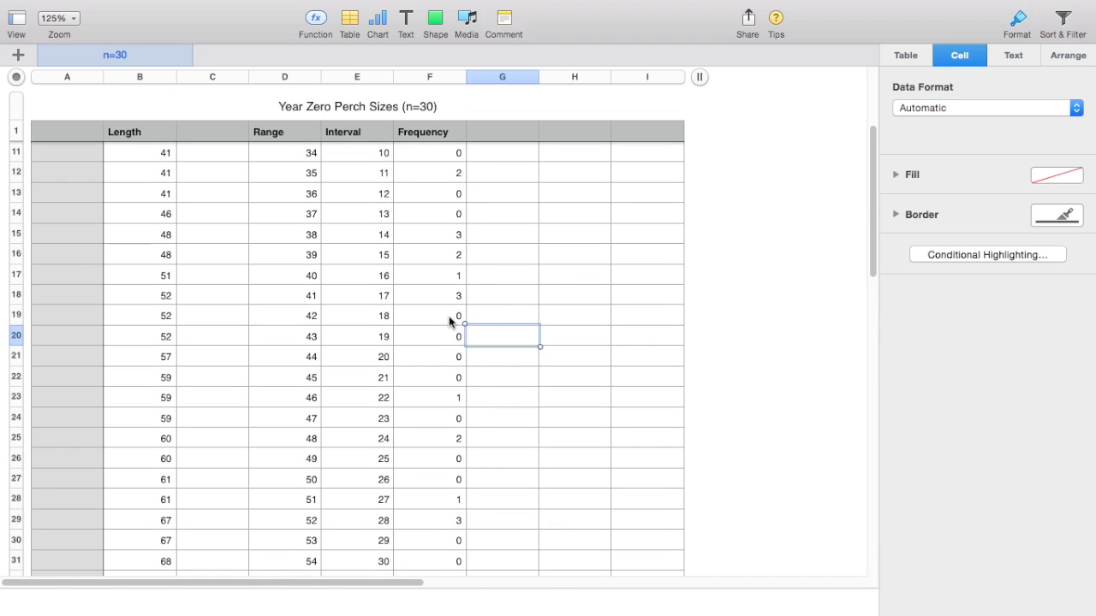
{"action": "left_click", "coordinate": [450, 320]}
{"action": "left_click", "coordinate": [439, 351]}
{"action": "left_click", "coordinate": [522, 314]}
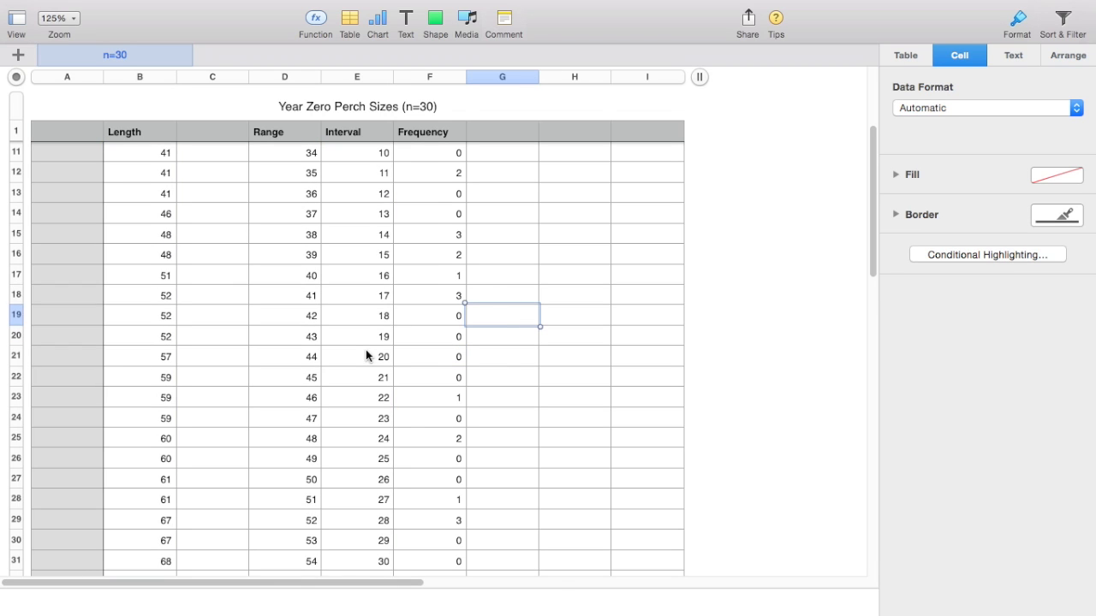
{"action": "scroll", "coordinate": [365, 350], "scroll_direction": "up", "scroll_amount": 5}
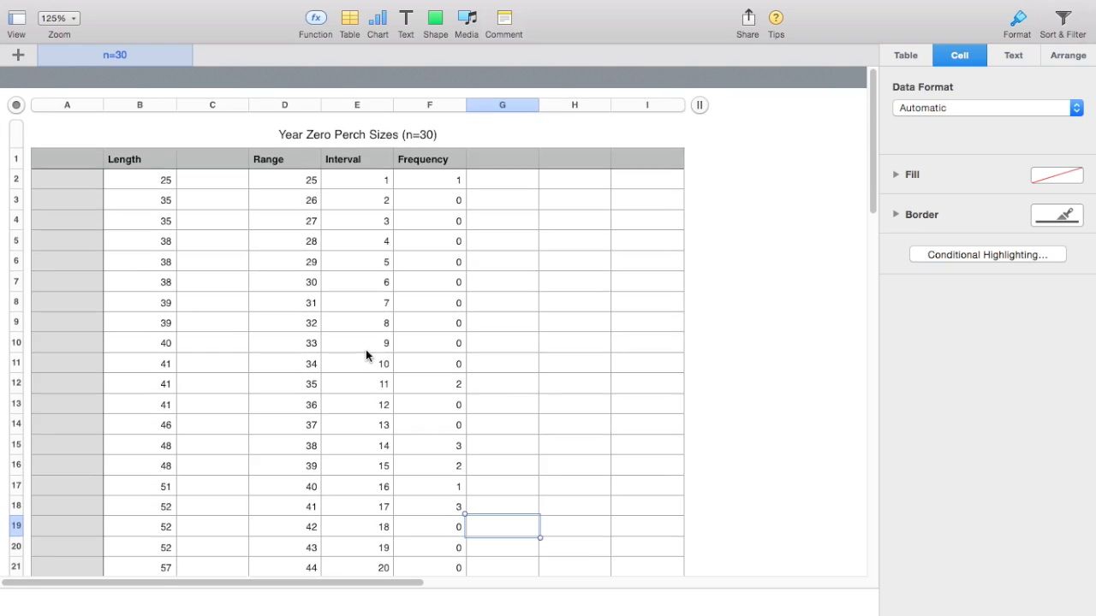
Shrink the table to remove the empty columns G to I and the empty rows 46 to 48.
{"action": "scroll", "coordinate": [454, 354], "scroll_direction": "down", "scroll_amount": 10}
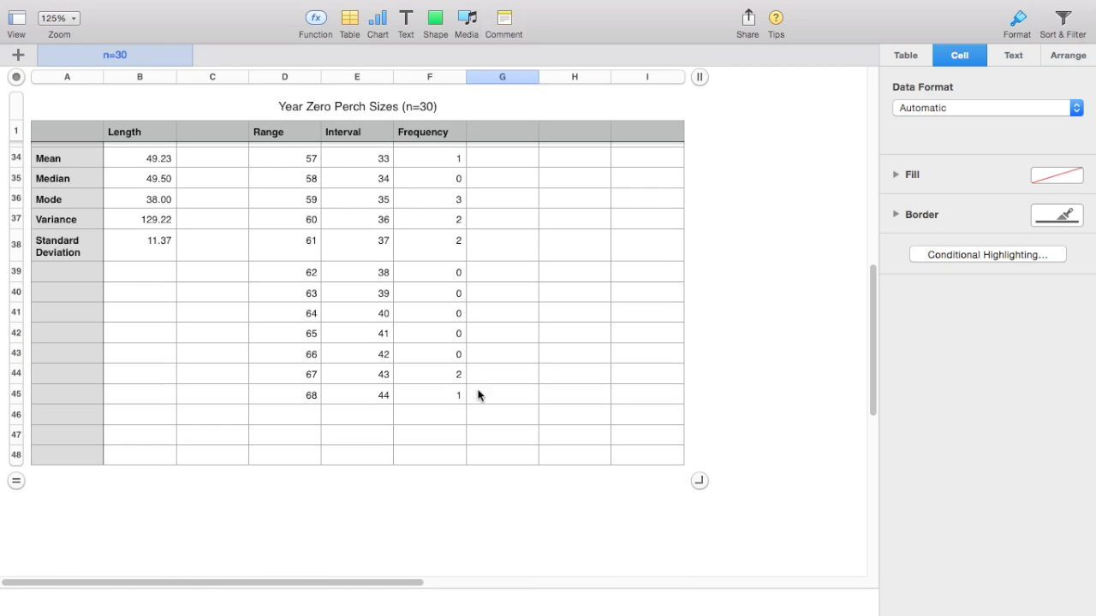
{"action": "scroll", "coordinate": [458, 391], "scroll_direction": "up", "scroll_amount": 2}
{"action": "scroll", "coordinate": [696, 431], "scroll_direction": "down", "scroll_amount": 2}
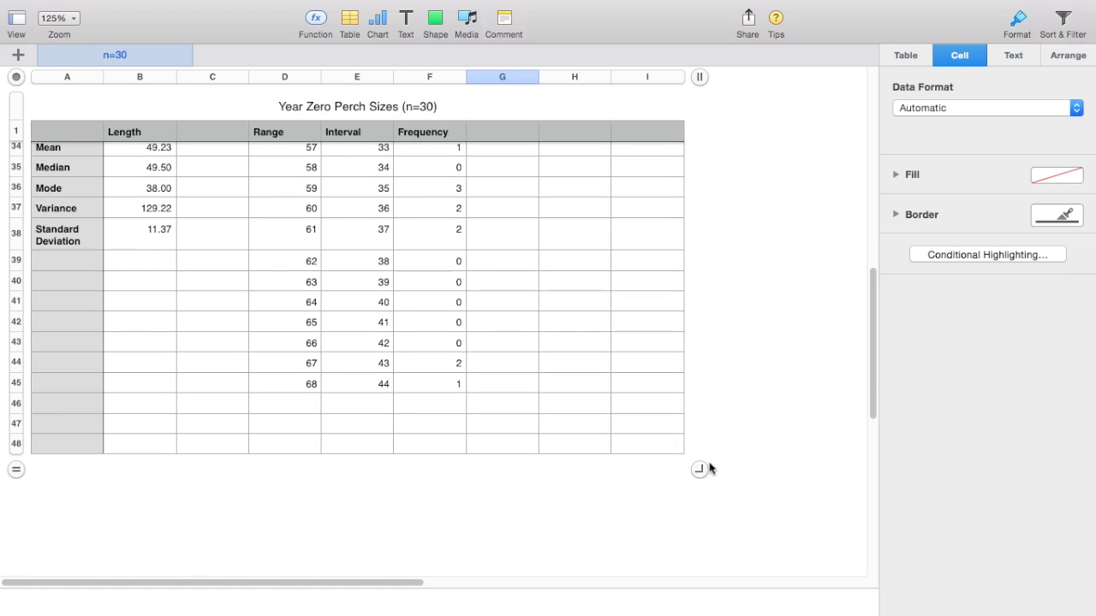
{"action": "left_click_drag", "start_coordinate": [703, 471], "coordinate": [519, 407]}
{"action": "scroll", "coordinate": [518, 407], "scroll_direction": "up", "scroll_amount": 10}
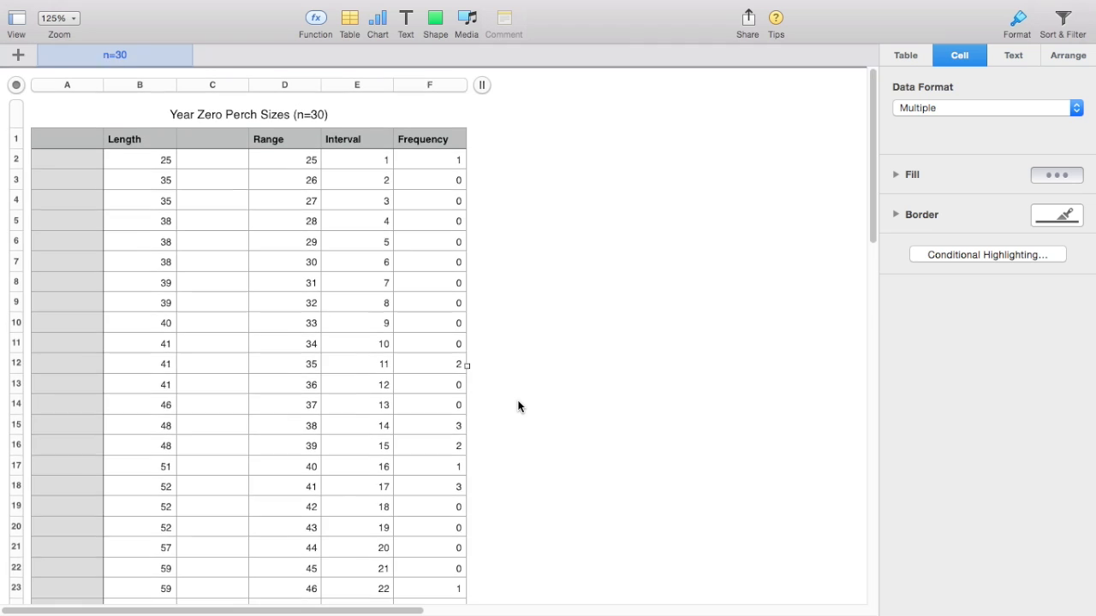
Look over the trimmed table from the first to the last row and clear the selection.
{"action": "scroll", "coordinate": [519, 406], "scroll_direction": "down", "scroll_amount": 10}
{"action": "scroll", "coordinate": [519, 407], "scroll_direction": "up", "scroll_amount": 3}
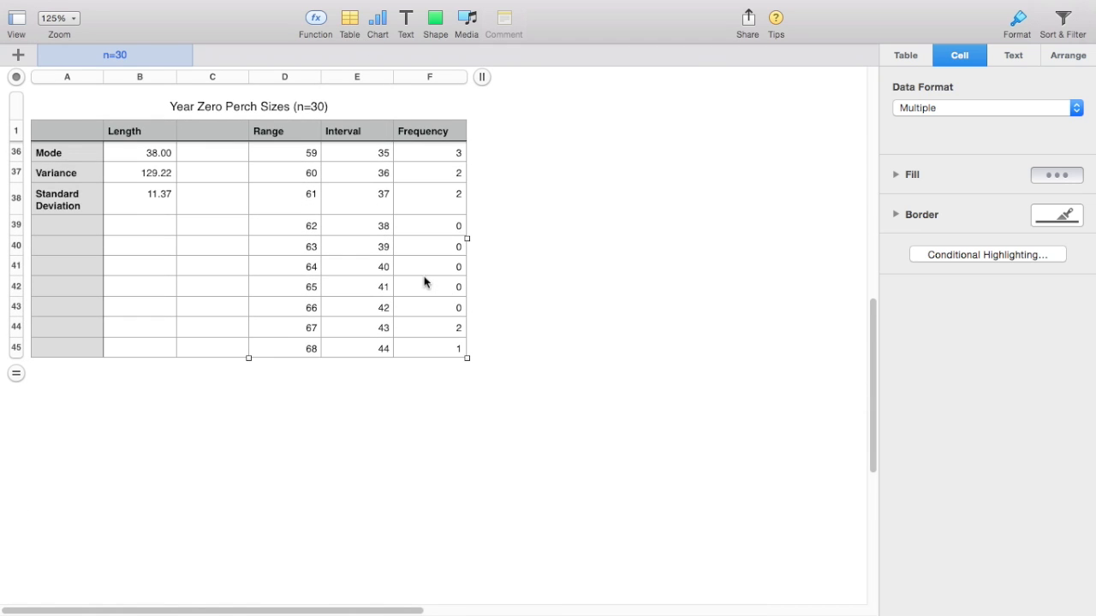
{"action": "scroll", "coordinate": [424, 282], "scroll_direction": "up", "scroll_amount": 10}
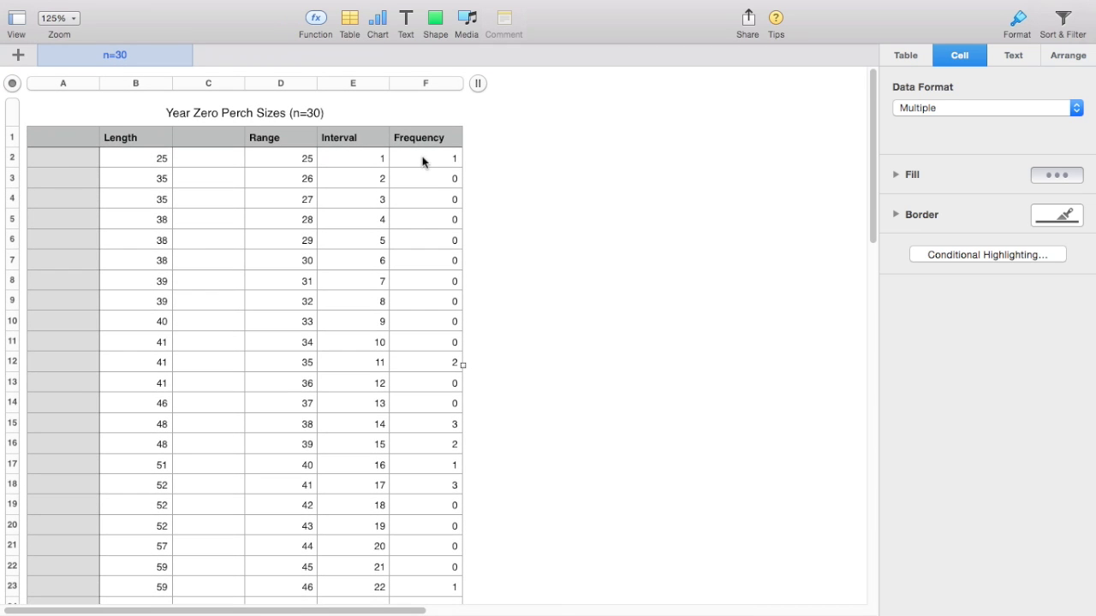
{"action": "left_click", "coordinate": [422, 161]}
{"action": "key", "text": "Escape"}
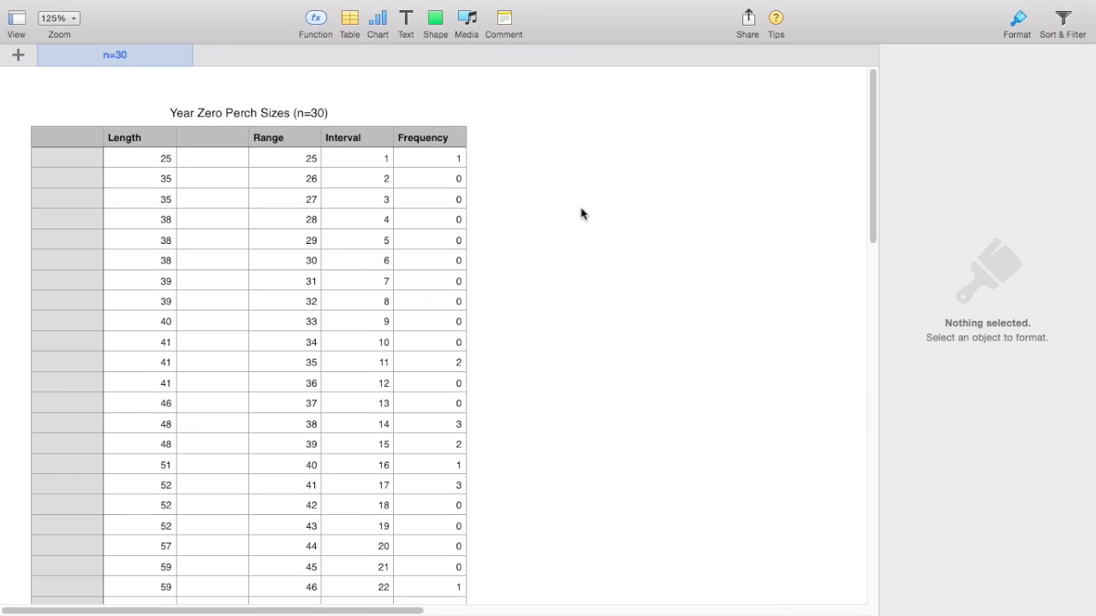
{"action": "scroll", "coordinate": [581, 213], "scroll_direction": "down", "scroll_amount": 3}
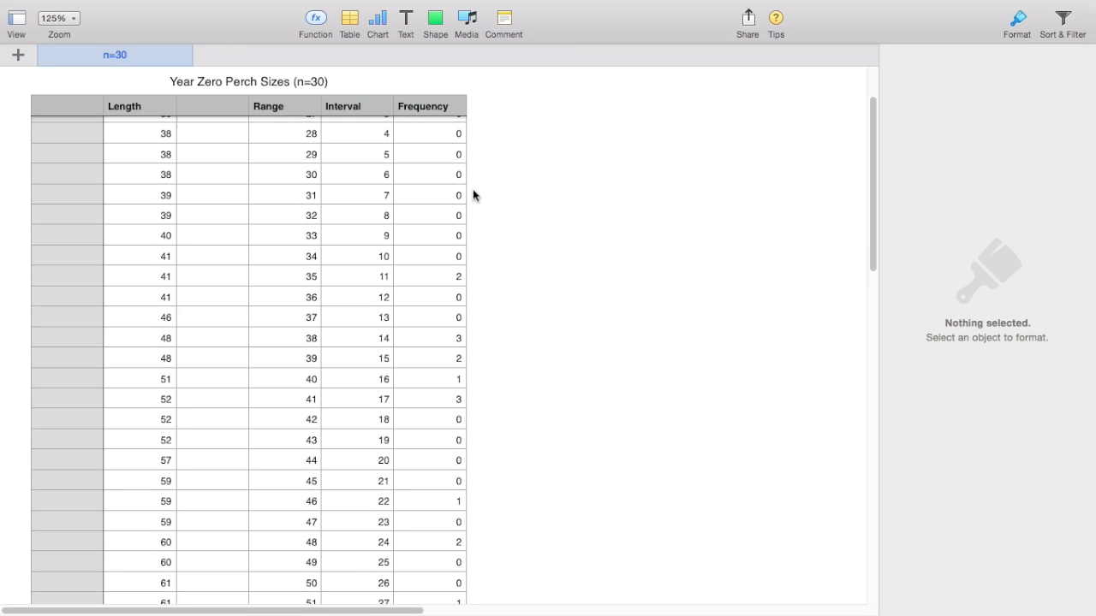
{"action": "scroll", "coordinate": [452, 337], "scroll_direction": "down", "scroll_amount": 5}
{"action": "scroll", "coordinate": [452, 337], "scroll_direction": "up", "scroll_amount": 10}
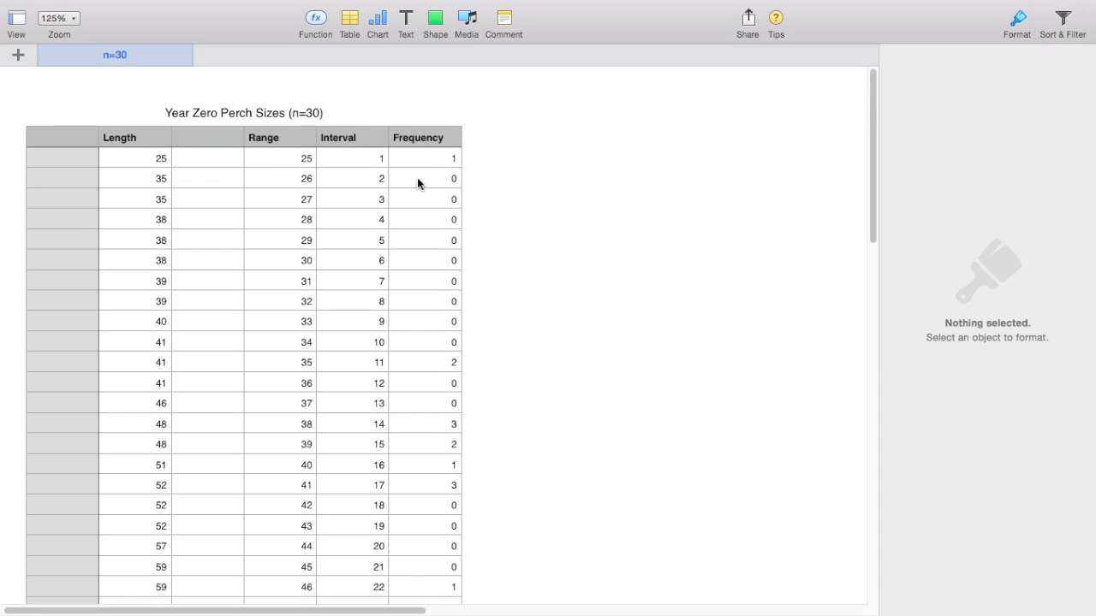
Insert a 2D column chart from the Frequency values in F2 to F45.
{"action": "left_click_drag", "start_coordinate": [418, 152], "coordinate": [423, 430]}
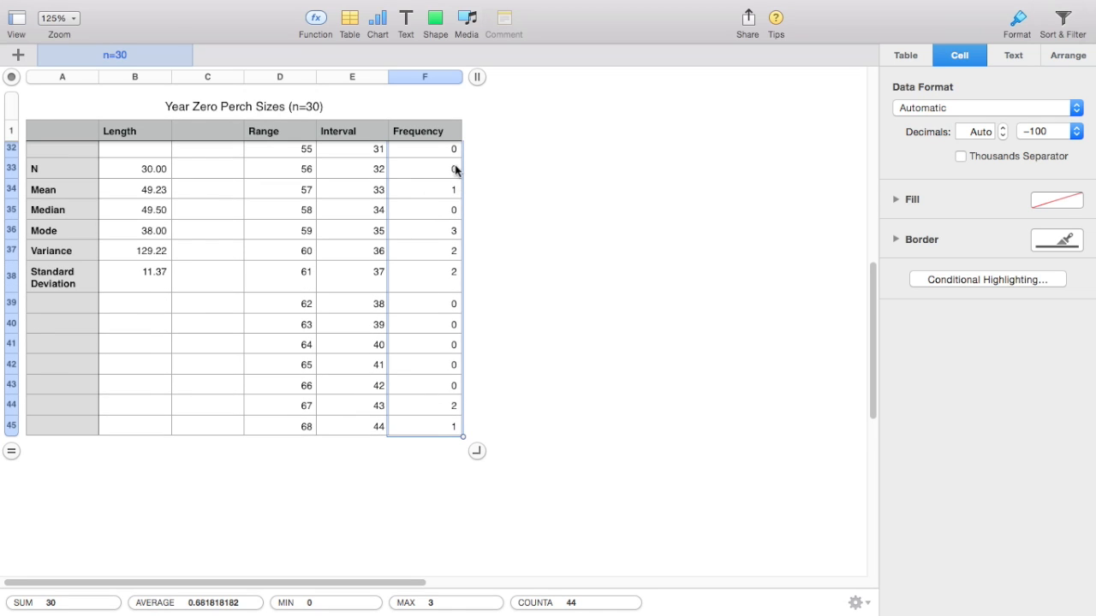
{"action": "scroll", "coordinate": [442, 190], "scroll_direction": "up", "scroll_amount": 4}
{"action": "scroll", "coordinate": [442, 191], "scroll_direction": "up", "scroll_amount": 10}
{"action": "scroll", "coordinate": [442, 188], "scroll_direction": "down", "scroll_amount": 15}
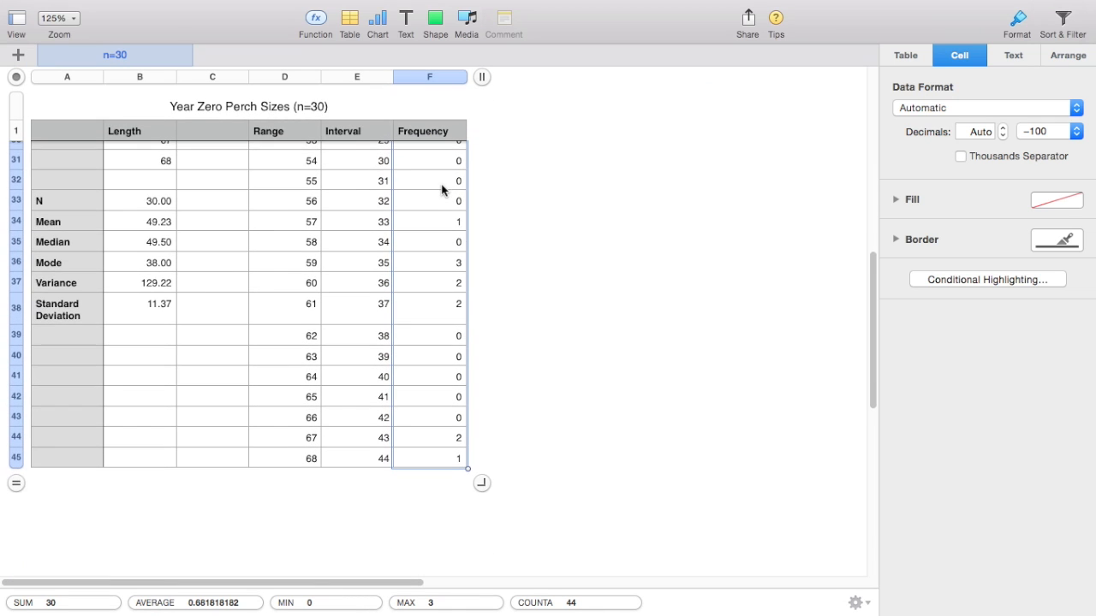
{"action": "left_click", "coordinate": [378, 20]}
{"action": "left_click", "coordinate": [377, 60]}
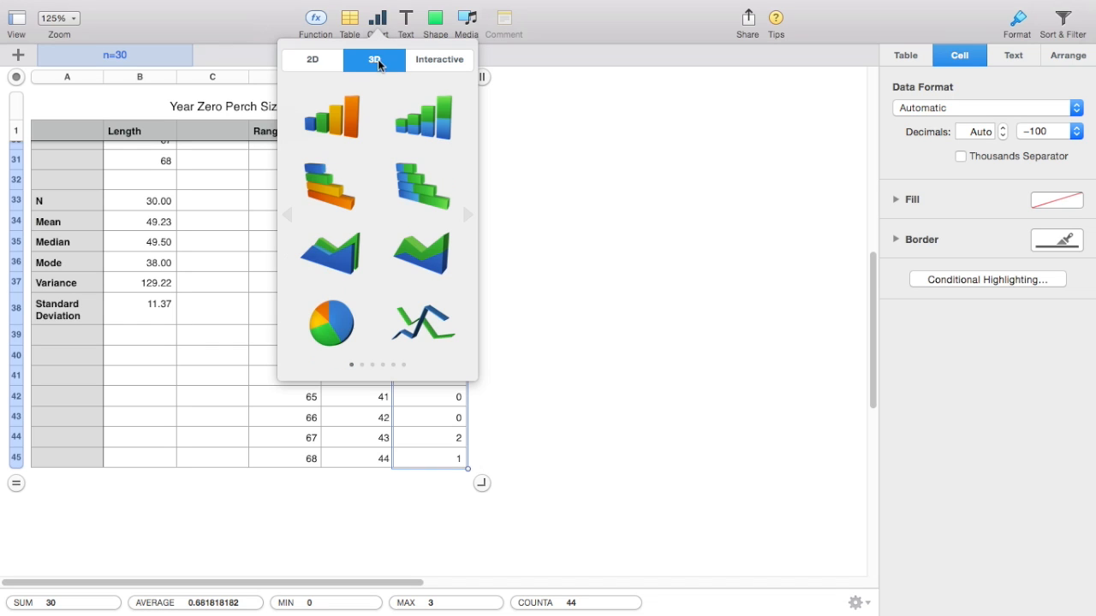
{"action": "left_click", "coordinate": [313, 61]}
{"action": "left_click", "coordinate": [345, 118]}
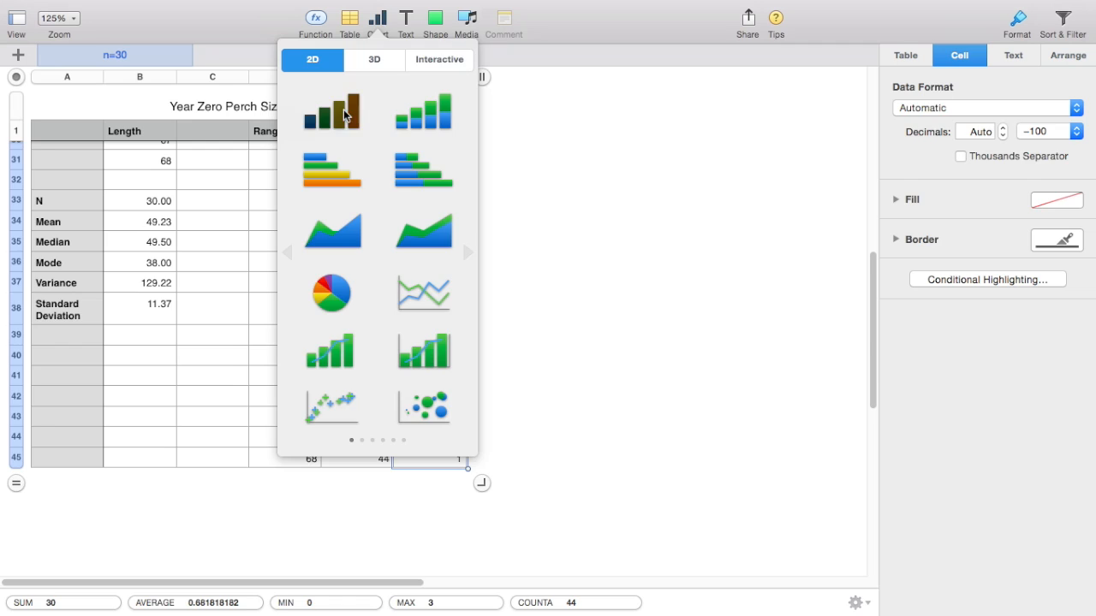
Enlarge the new column chart beside the Frequency column by extending its width and height.
{"action": "scroll", "coordinate": [665, 242], "scroll_direction": "right", "scroll_amount": 5}
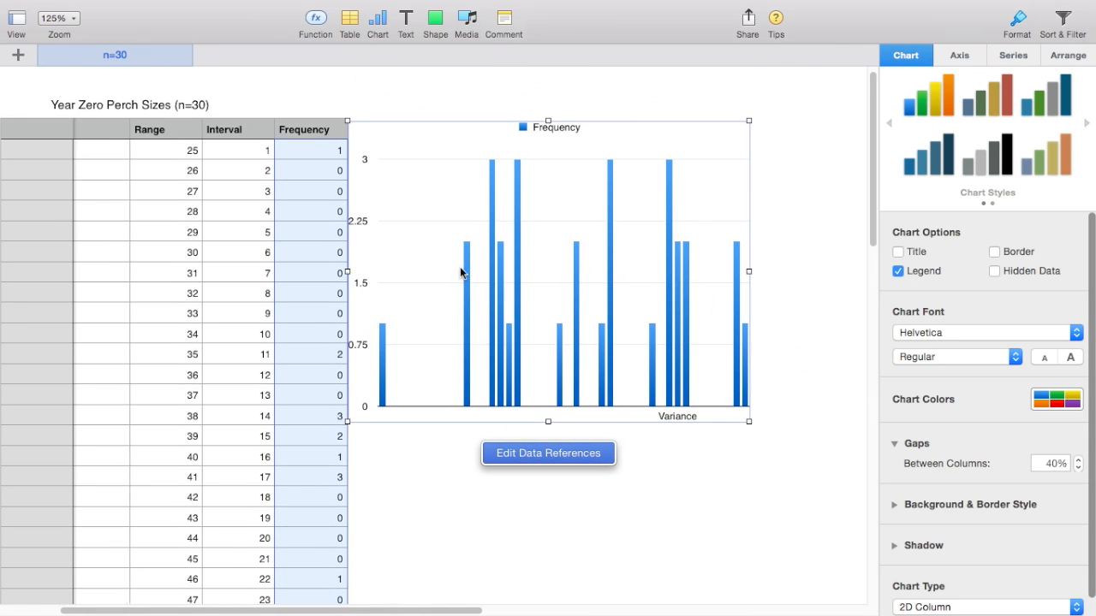
{"action": "scroll", "coordinate": [462, 272], "scroll_direction": "right", "scroll_amount": 5}
{"action": "scroll", "coordinate": [462, 272], "scroll_direction": "down", "scroll_amount": 1}
{"action": "left_click_drag", "start_coordinate": [660, 377], "coordinate": [755, 447]}
{"action": "scroll", "coordinate": [962, 461], "scroll_direction": "down", "scroll_amount": 1}
{"action": "scroll", "coordinate": [962, 461], "scroll_direction": "up", "scroll_amount": 2}
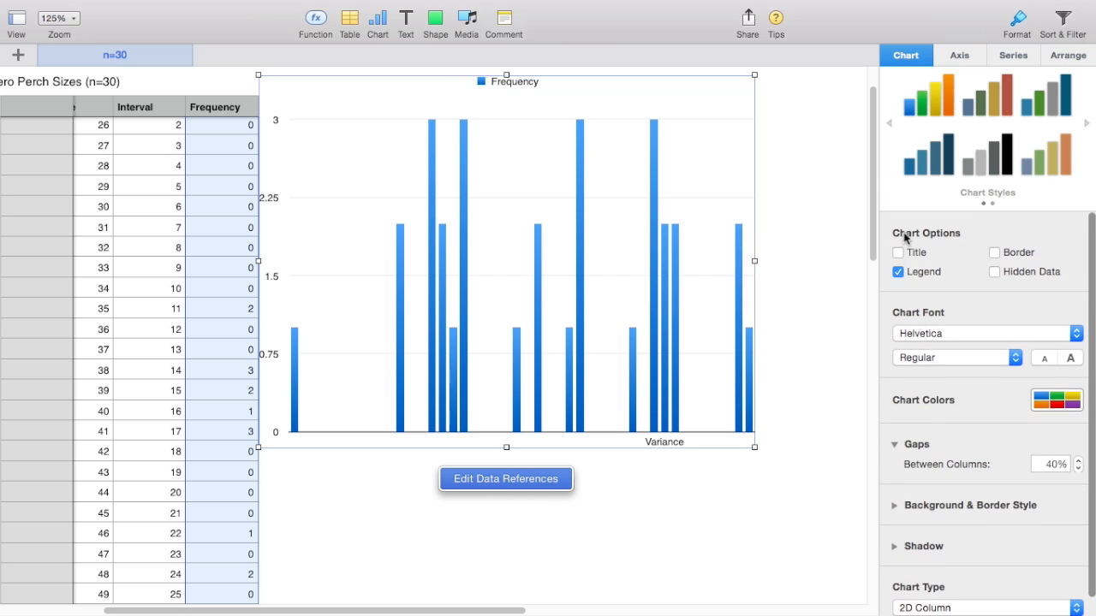
Turn on the column chart's title and hide its legend.
{"action": "left_click", "coordinate": [899, 251]}
{"action": "scroll", "coordinate": [705, 311], "scroll_direction": "up", "scroll_amount": 3}
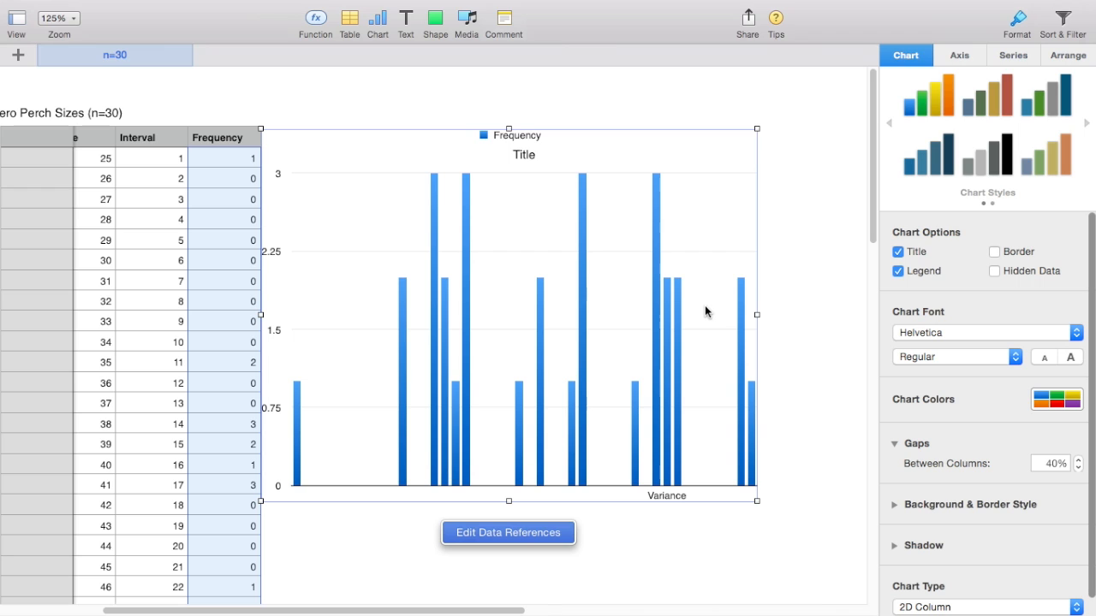
{"action": "double_click", "coordinate": [506, 137]}
{"action": "left_click", "coordinate": [589, 223]}
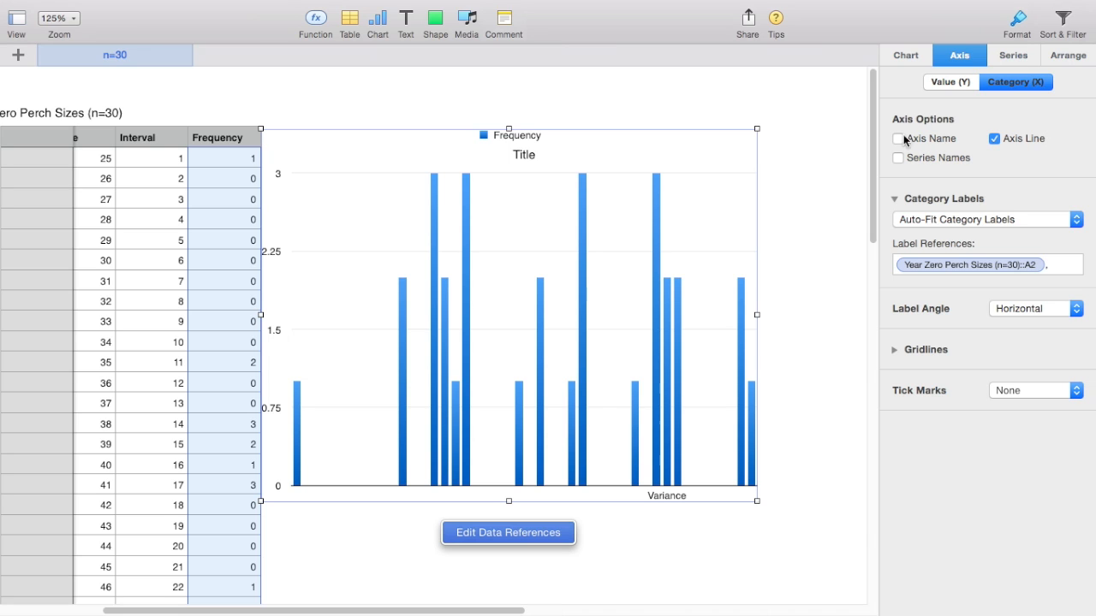
{"action": "left_click", "coordinate": [903, 55]}
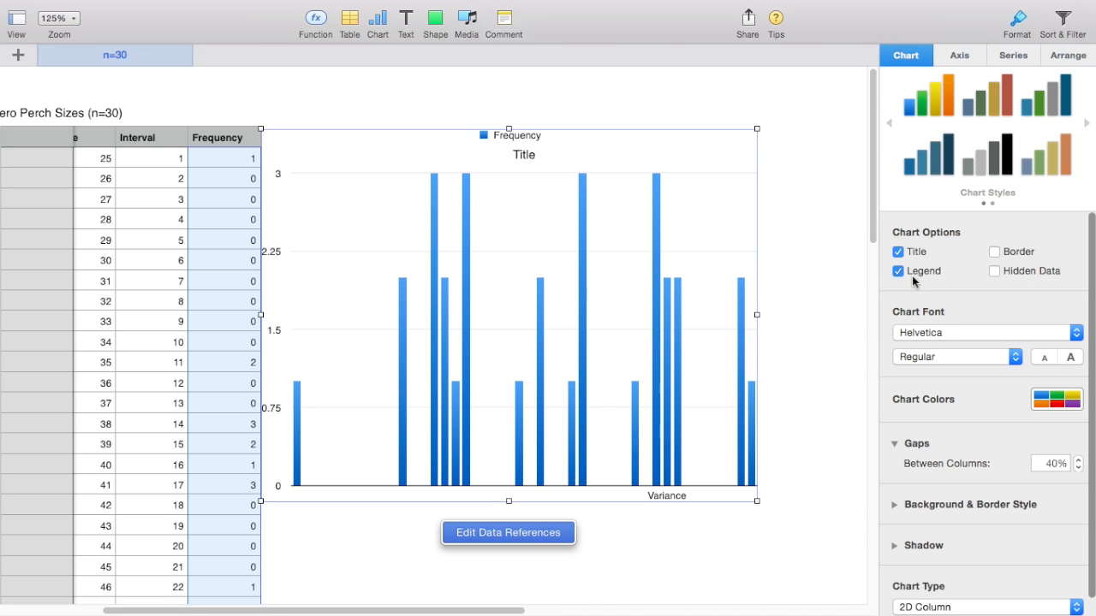
{"action": "left_click", "coordinate": [912, 270]}
Title the chart "Length of zero year perch n=30" and set the gap between columns to 0%.
{"action": "double_click", "coordinate": [523, 155]}
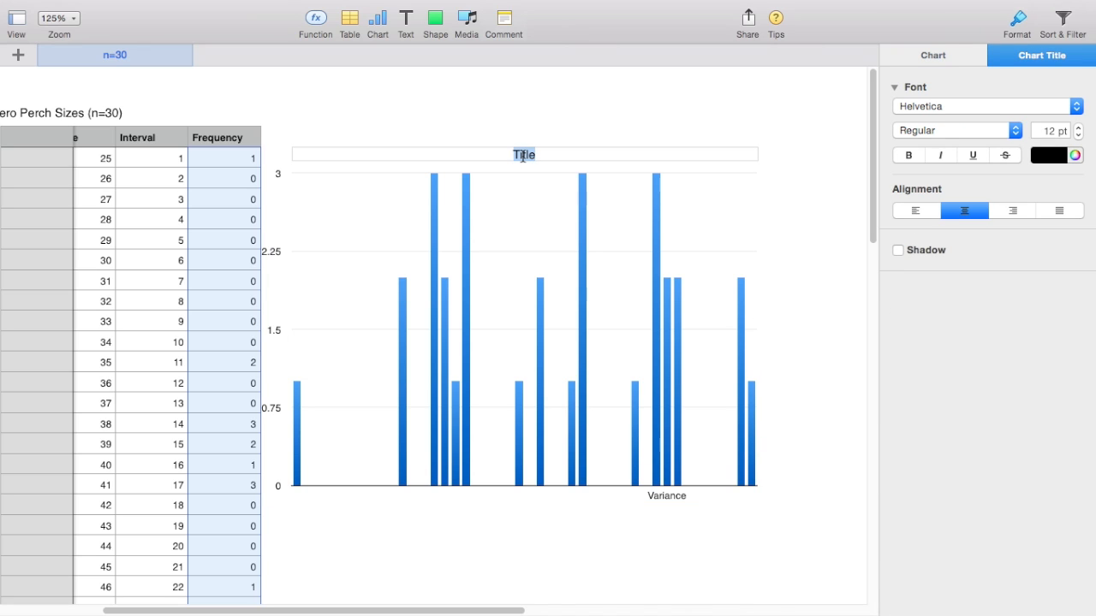
{"action": "type", "text": "Length of zero year perch "}
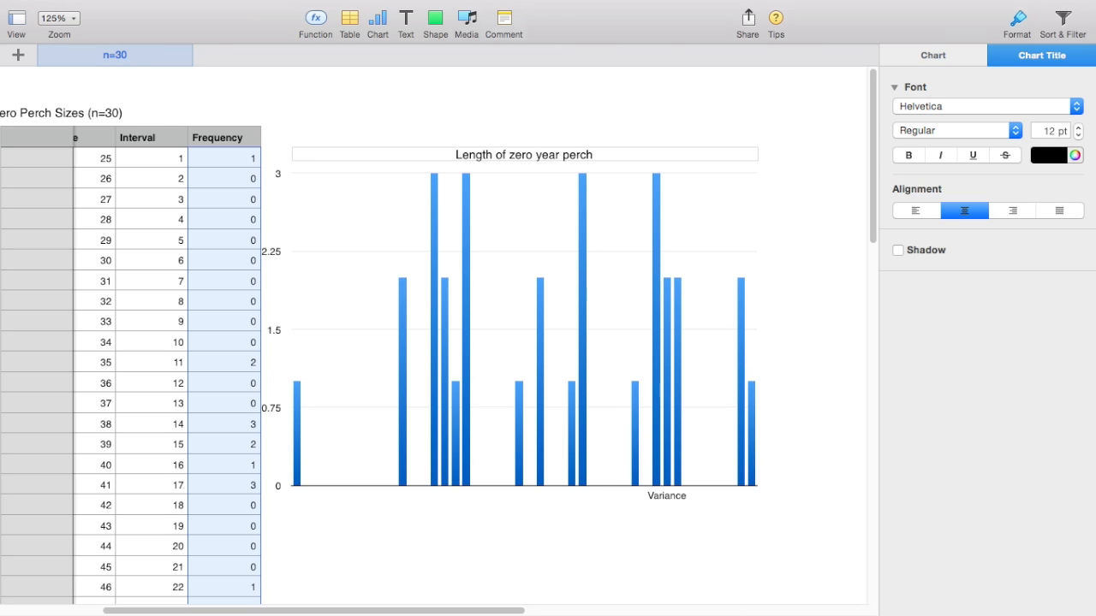
{"action": "type", "text": "n=30"}
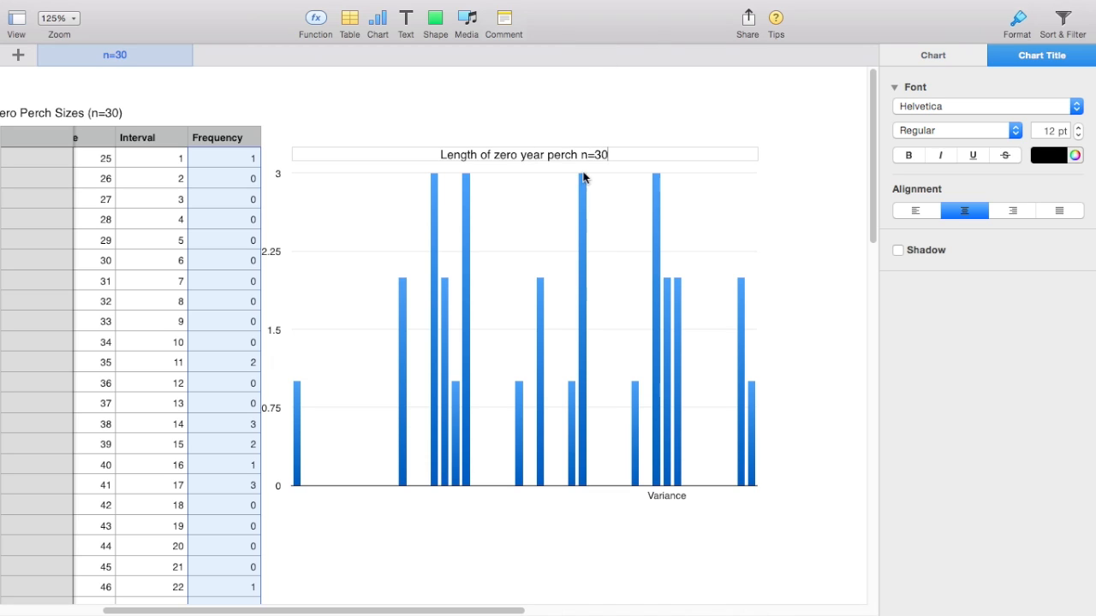
{"action": "left_click", "coordinate": [708, 219]}
{"action": "scroll", "coordinate": [981, 408], "scroll_direction": "down", "scroll_amount": 2}
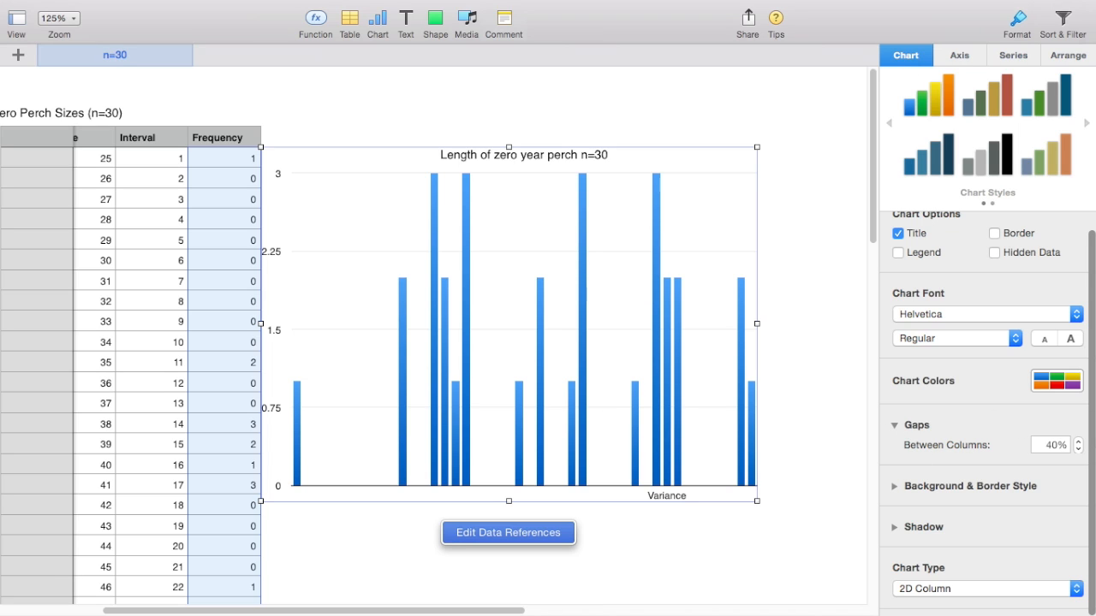
{"action": "left_click_drag", "start_coordinate": [1079, 454], "coordinate": [1079, 454]}
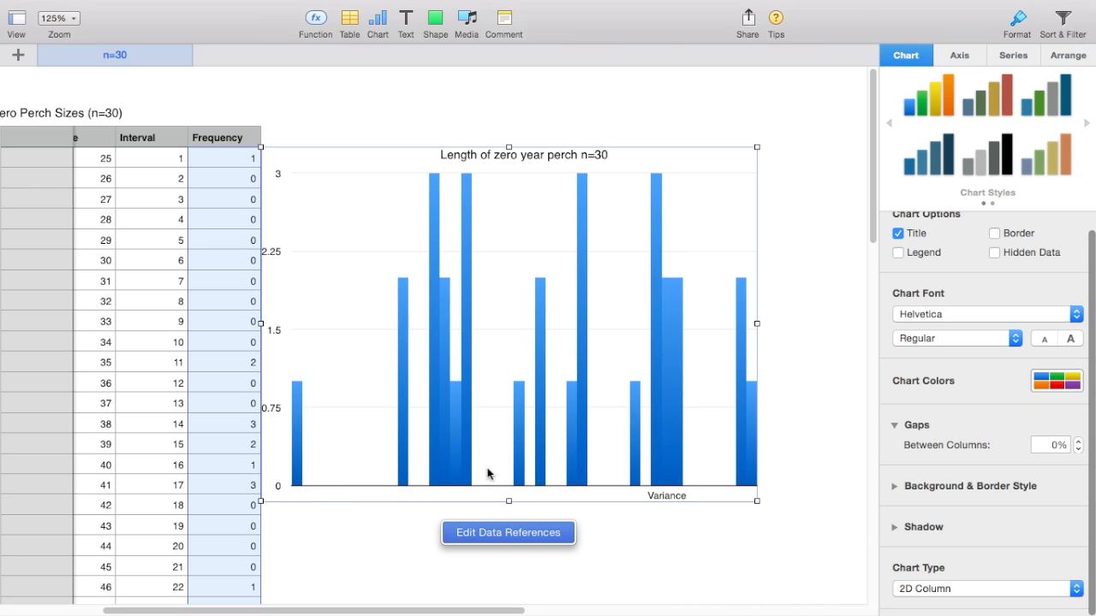
Show the category (X) axis name and change its text to "Length in mm".
{"action": "left_click", "coordinate": [963, 56]}
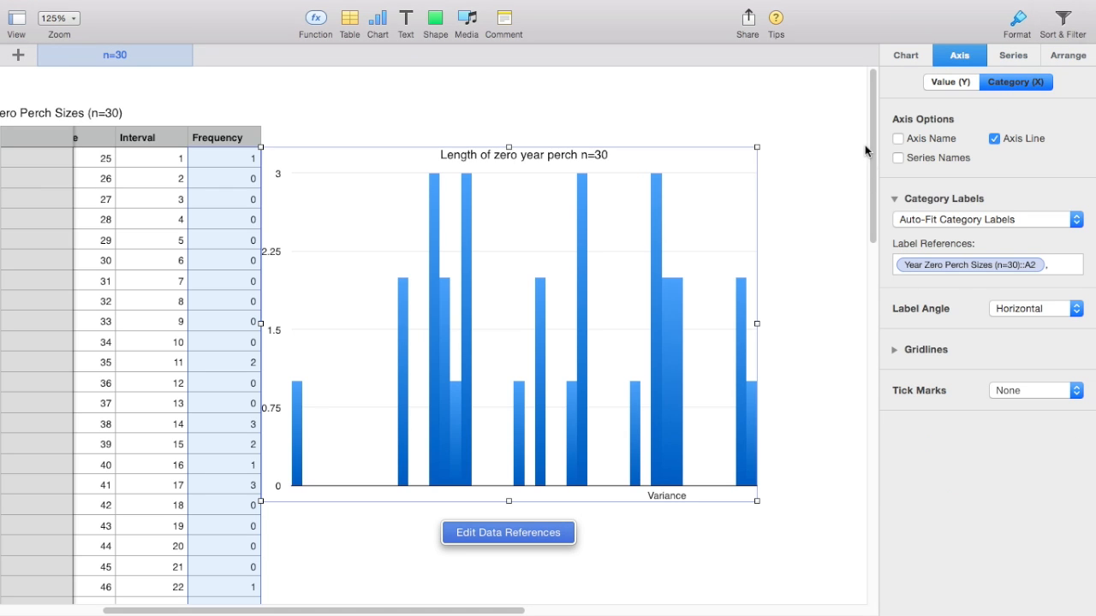
{"action": "left_click", "coordinate": [917, 140]}
{"action": "left_click", "coordinate": [503, 514]}
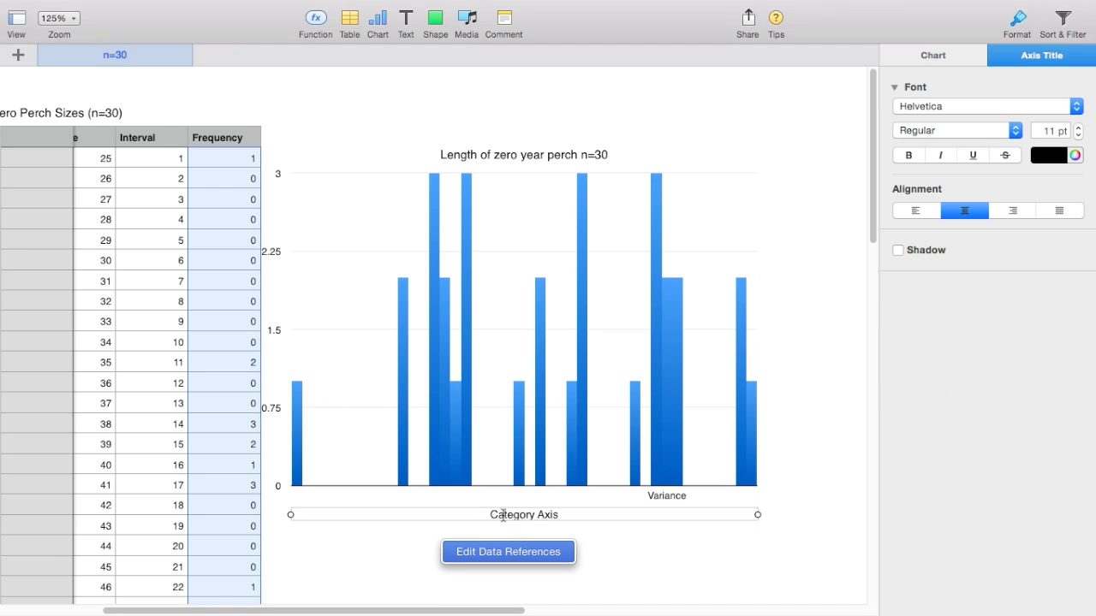
{"action": "double_click", "coordinate": [503, 514]}
{"action": "type", "text": "Length in mm"}
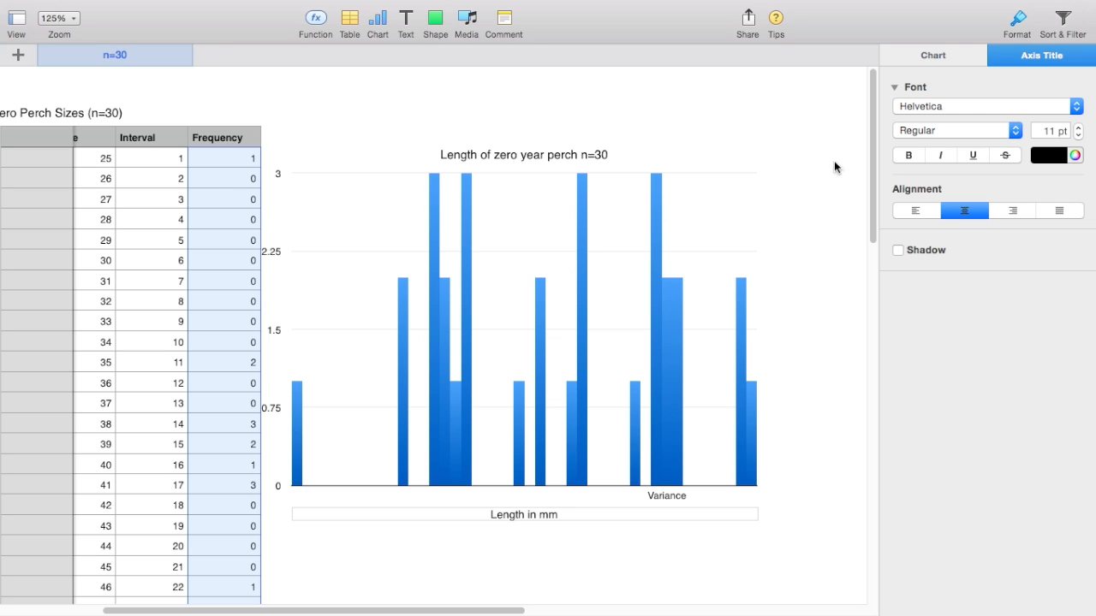
{"action": "left_click", "coordinate": [689, 216]}
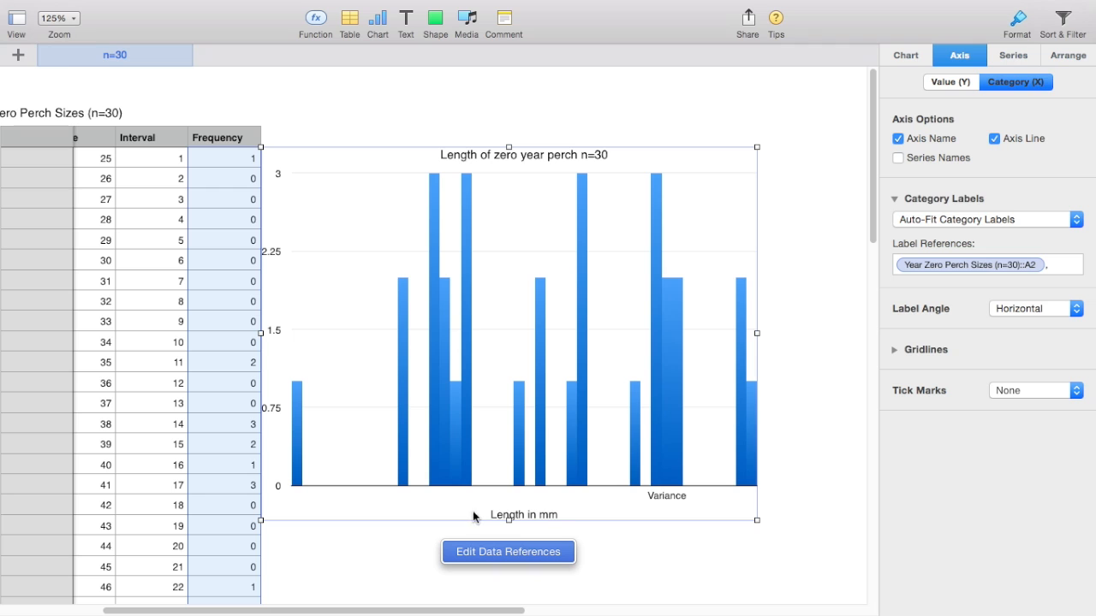
Replace the category label references in column A with the Range values from D2 down to D45.
{"action": "left_click", "coordinate": [1063, 271]}
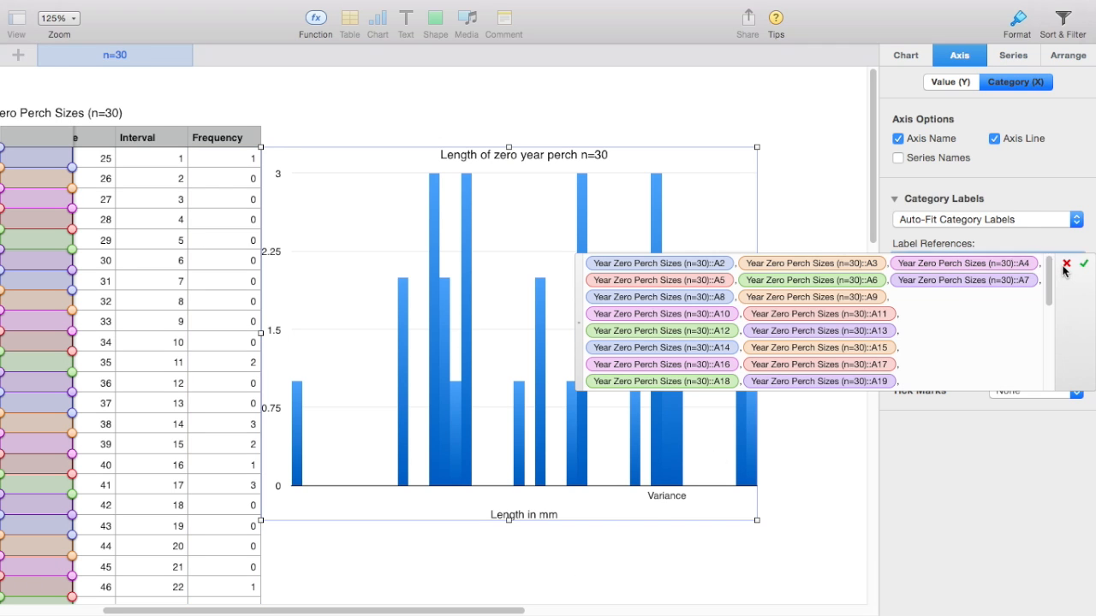
{"action": "key", "text": "super+a"}
{"action": "scroll", "coordinate": [795, 322], "scroll_direction": "down", "scroll_amount": 6}
{"action": "scroll", "coordinate": [794, 323], "scroll_direction": "up", "scroll_amount": 8}
{"action": "scroll", "coordinate": [794, 324], "scroll_direction": "down", "scroll_amount": 10}
{"action": "scroll", "coordinate": [795, 325], "scroll_direction": "up", "scroll_amount": 10}
{"action": "scroll", "coordinate": [794, 320], "scroll_direction": "down", "scroll_amount": 10}
{"action": "scroll", "coordinate": [335, 308], "scroll_direction": "left", "scroll_amount": 3}
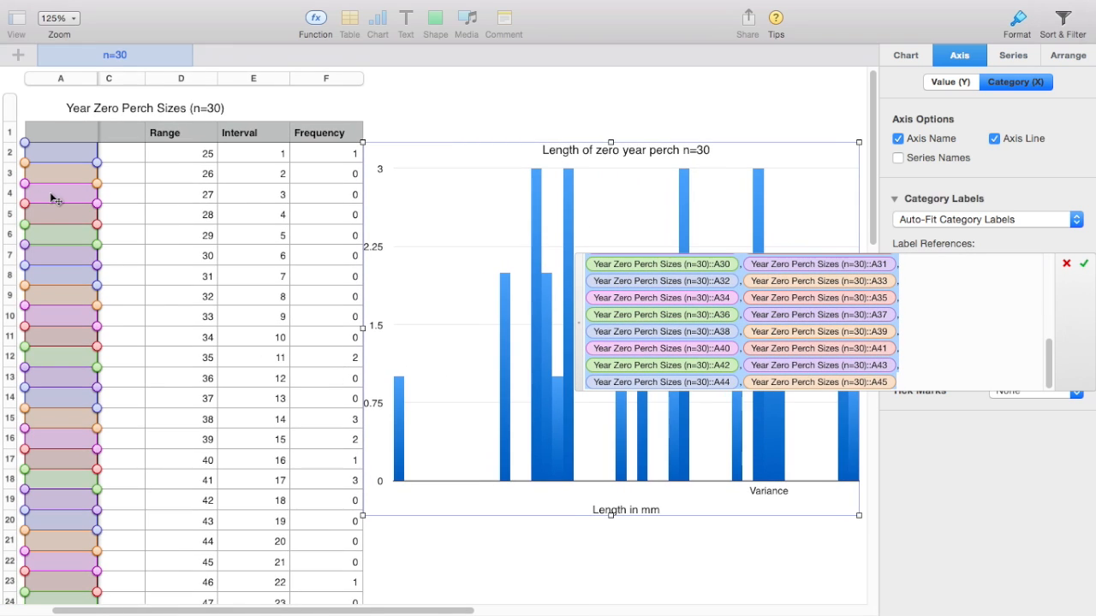
{"action": "scroll", "coordinate": [50, 193], "scroll_direction": "left", "scroll_amount": 3}
{"action": "scroll", "coordinate": [385, 337], "scroll_direction": "down", "scroll_amount": 2}
{"action": "scroll", "coordinate": [385, 336], "scroll_direction": "up", "scroll_amount": 3}
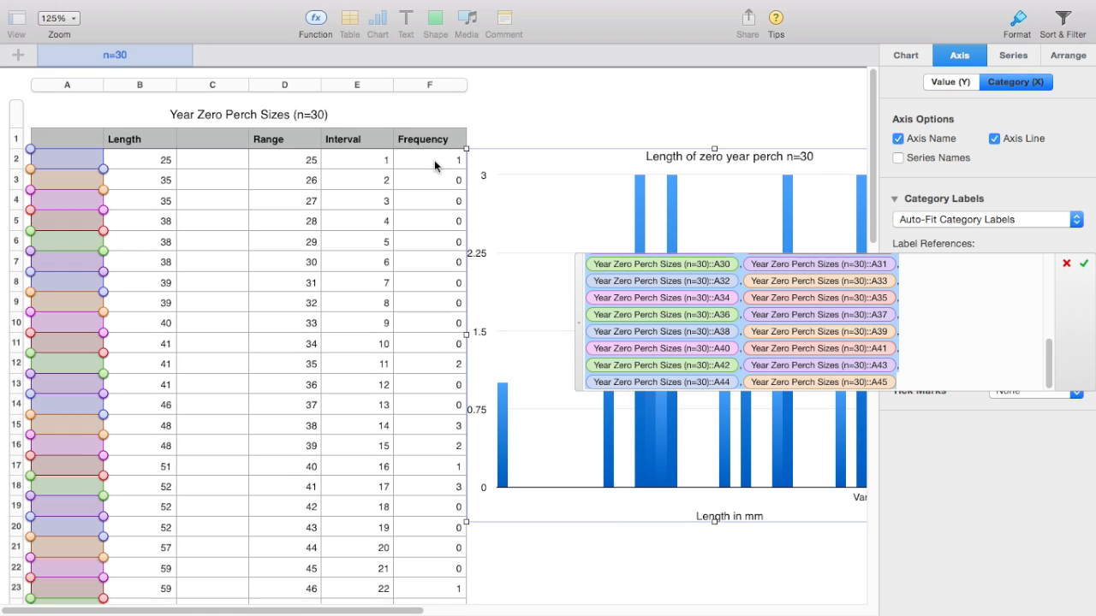
{"action": "left_click_drag", "start_coordinate": [293, 165], "coordinate": [297, 463]}
{"action": "left_click", "coordinate": [800, 264]}
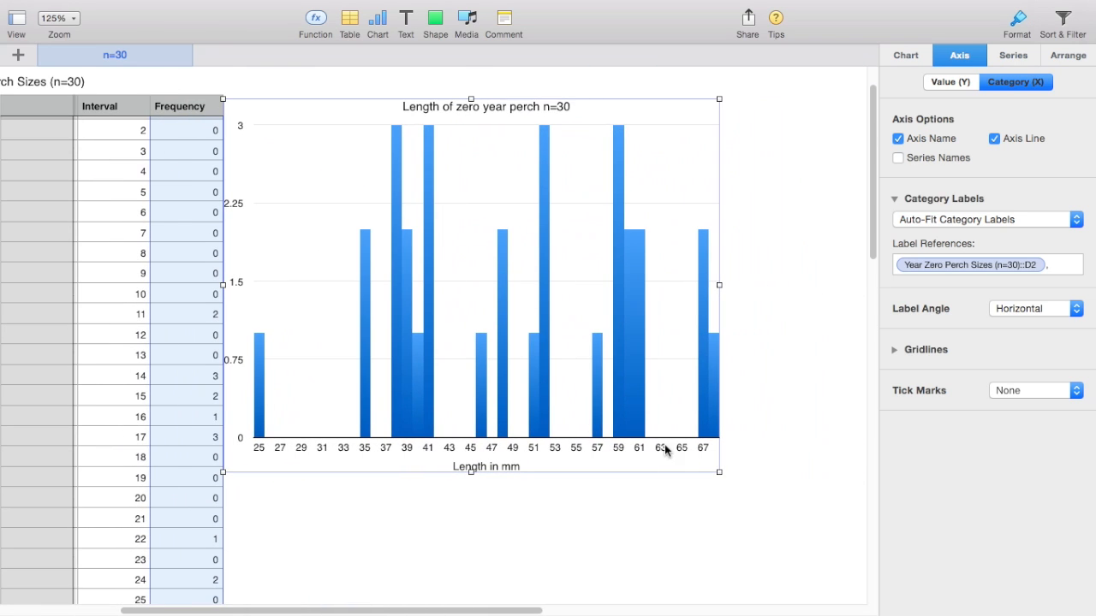
Show the value (Y) axis name and change its text to "Frequency".
{"action": "scroll", "coordinate": [464, 465], "scroll_direction": "up", "scroll_amount": 3}
{"action": "scroll", "coordinate": [464, 465], "scroll_direction": "left", "scroll_amount": 3}
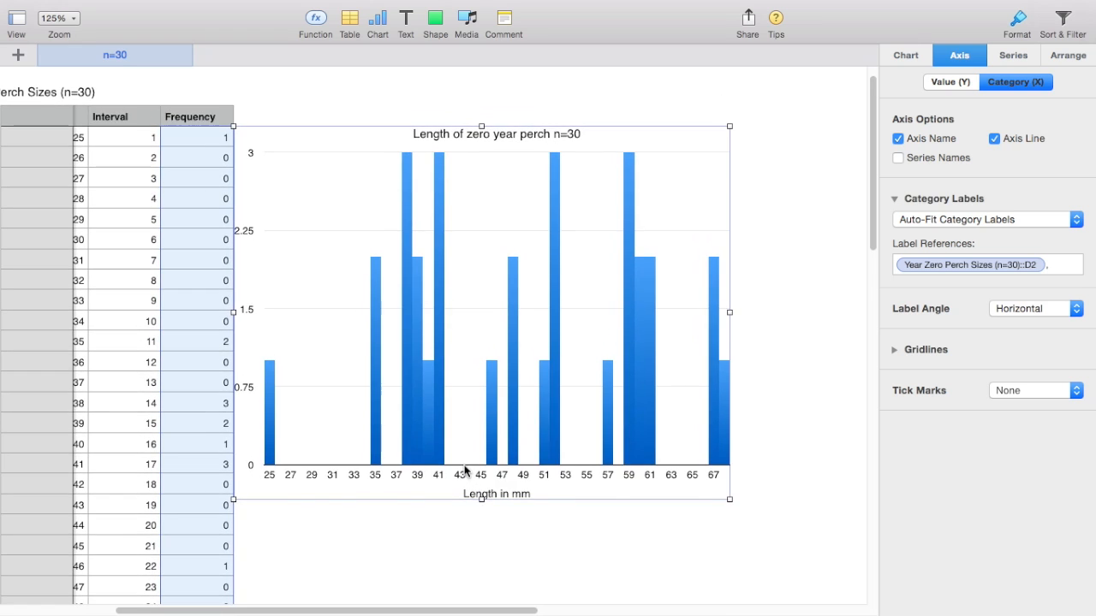
{"action": "left_click", "coordinate": [946, 80]}
{"action": "left_click", "coordinate": [898, 139]}
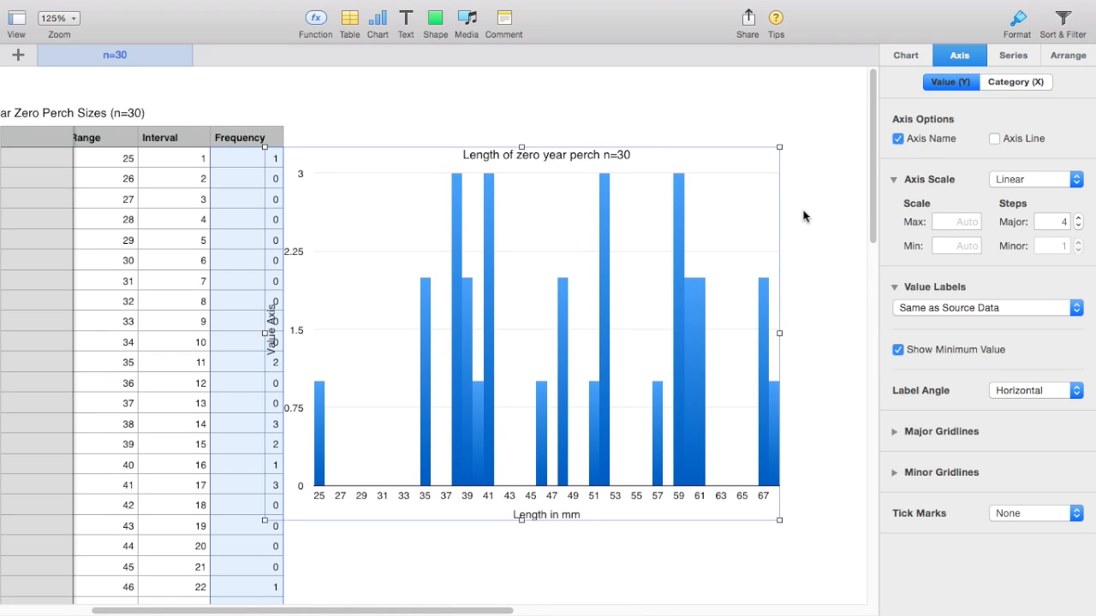
{"action": "scroll", "coordinate": [802, 217], "scroll_direction": "left", "scroll_amount": 3}
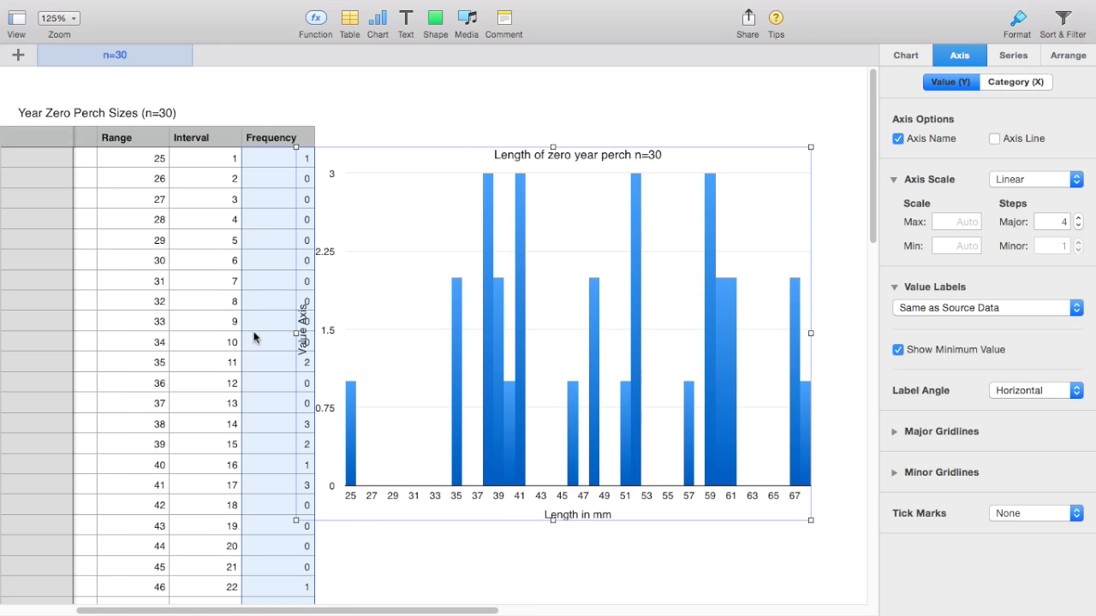
{"action": "left_click", "coordinate": [302, 325]}
{"action": "type", "text": "Frequency"}
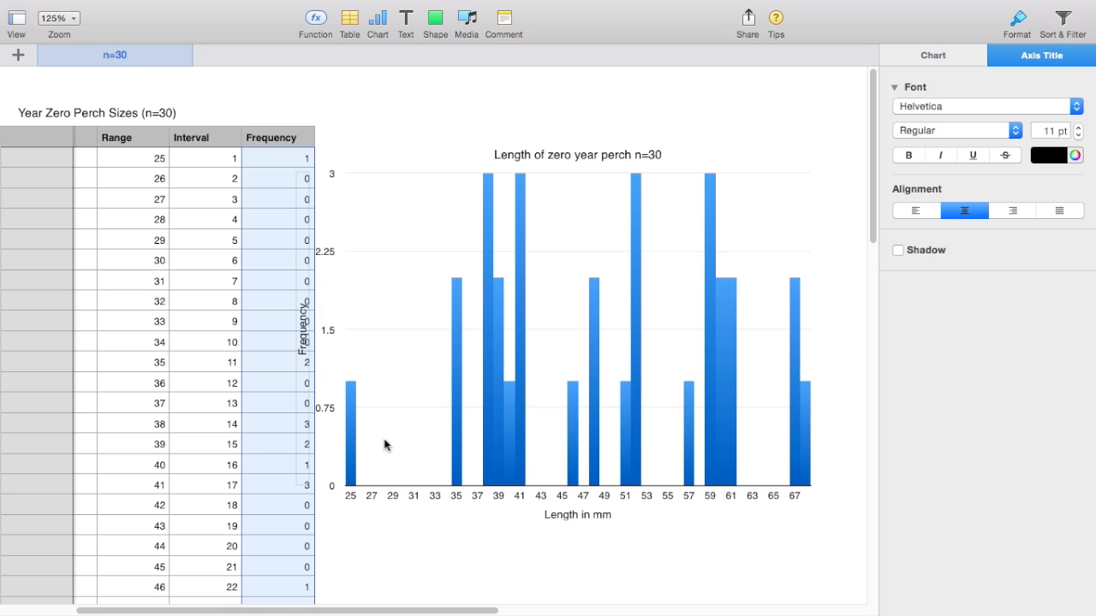
{"action": "left_click", "coordinate": [385, 298]}
Move the chart away from the table so its Frequency axis name no longer overlaps the data column.
{"action": "left_click_drag", "start_coordinate": [384, 298], "coordinate": [420, 299]}
{"action": "scroll", "coordinate": [420, 298], "scroll_direction": "right", "scroll_amount": 10}
{"action": "scroll", "coordinate": [419, 299], "scroll_direction": "down", "scroll_amount": 4}
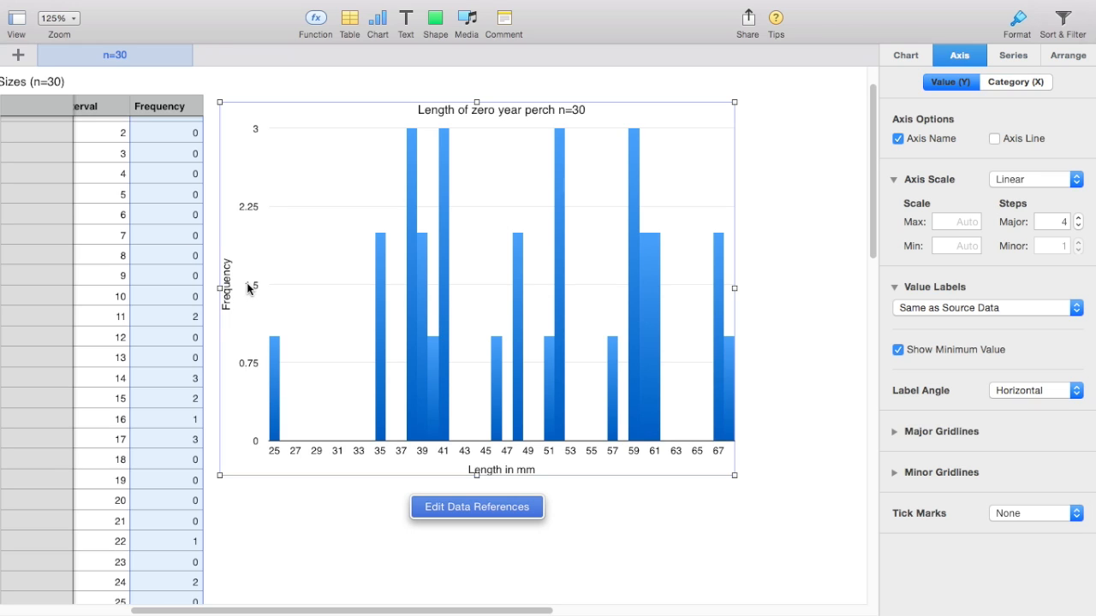
Set the value (Y) axis to 3 major steps, keeping the maximum scale on Auto.
{"action": "scroll", "coordinate": [401, 222], "scroll_direction": "up", "scroll_amount": 1}
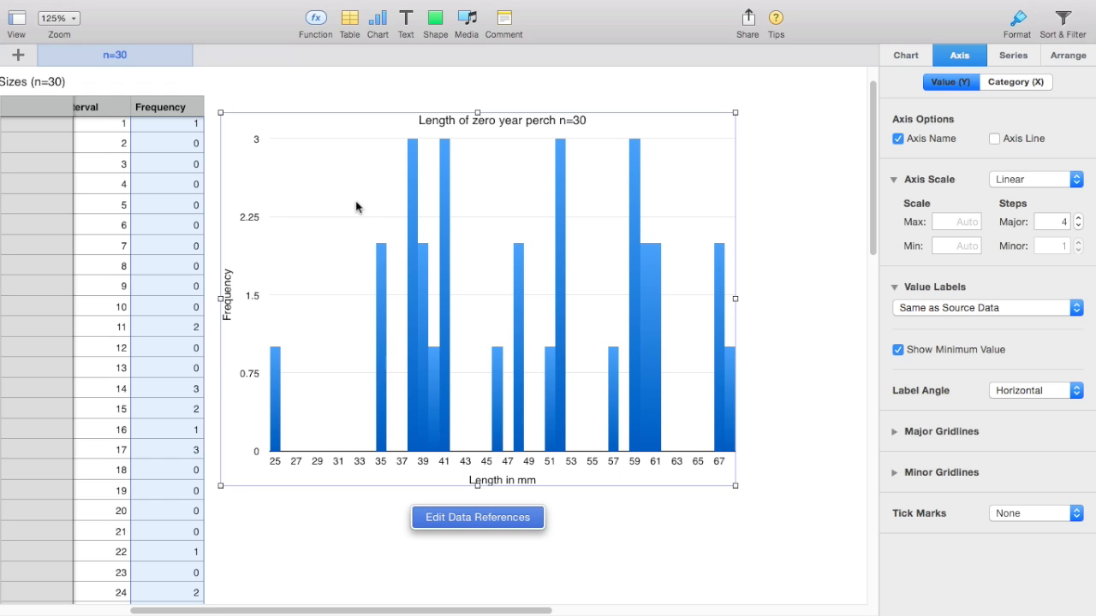
{"action": "left_click", "coordinate": [962, 221]}
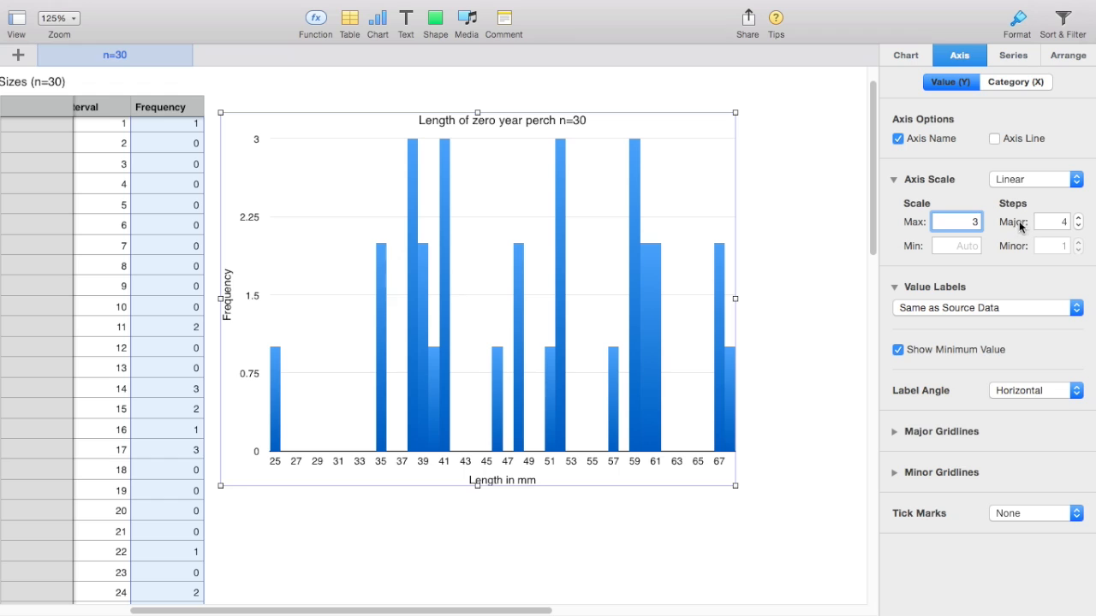
{"action": "left_click", "coordinate": [1078, 227]}
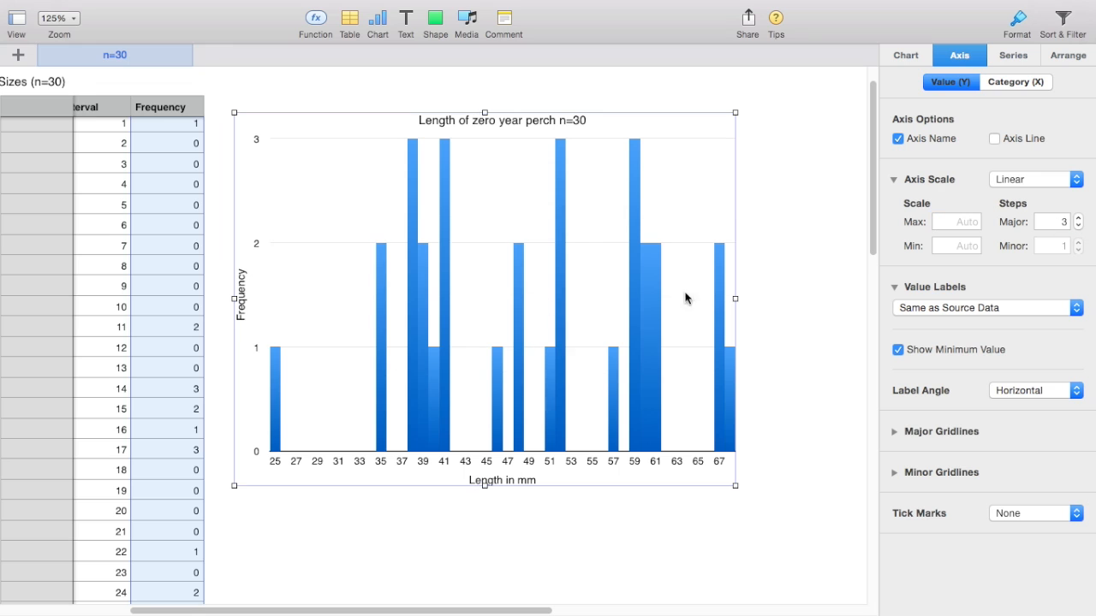
{"action": "left_click", "coordinate": [262, 373]}
{"action": "left_click", "coordinate": [256, 249]}
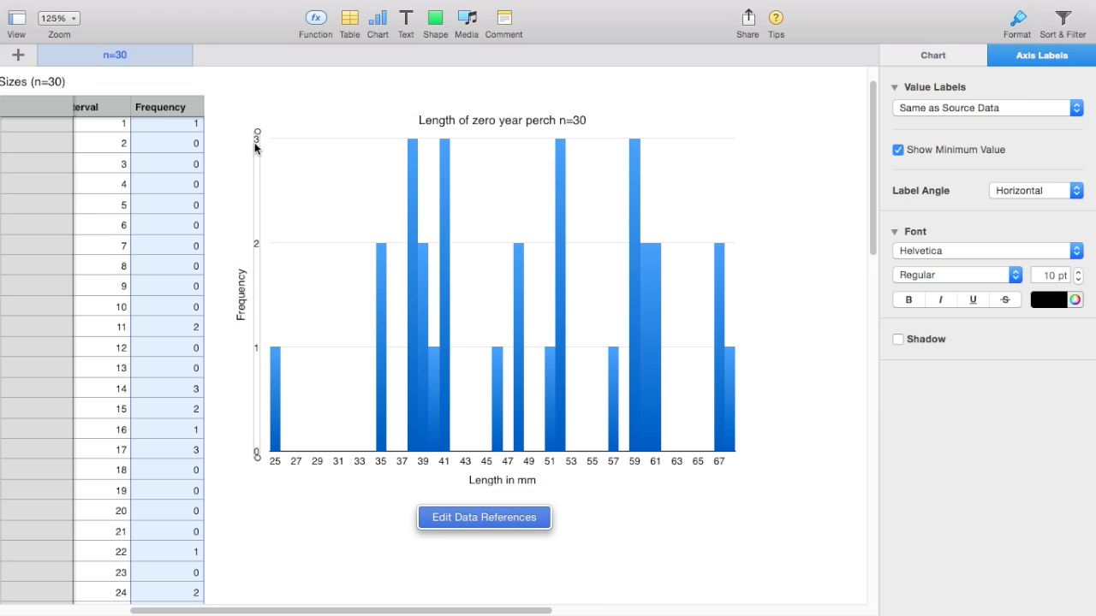
{"action": "left_click", "coordinate": [338, 171]}
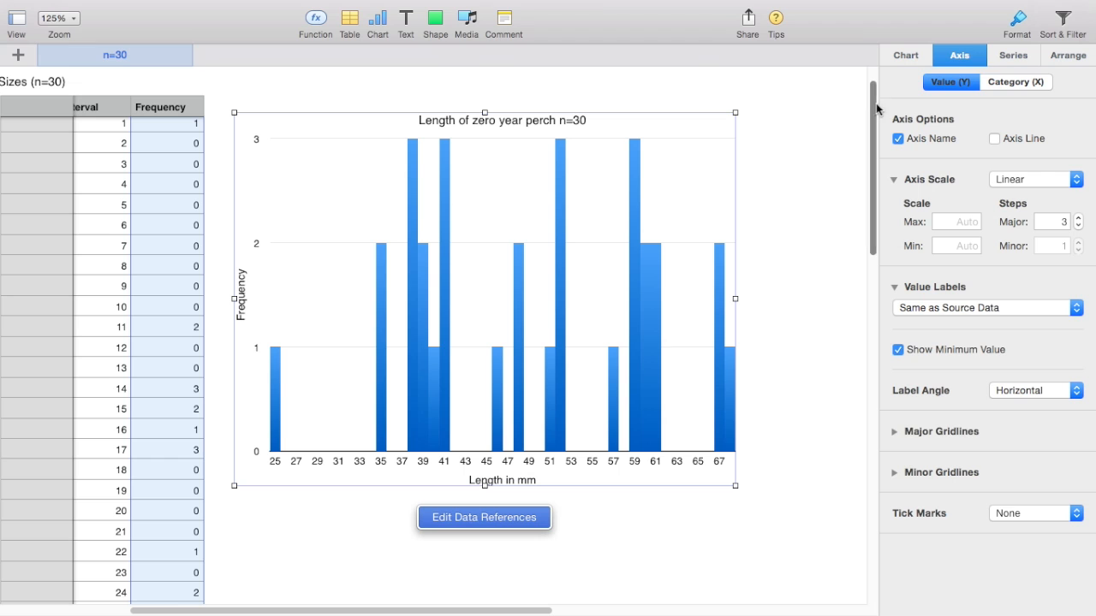
Enlarge the finished histogram in width and height to fill the free space beside the table.
{"action": "left_click", "coordinate": [1010, 57]}
{"action": "left_click", "coordinate": [1066, 58]}
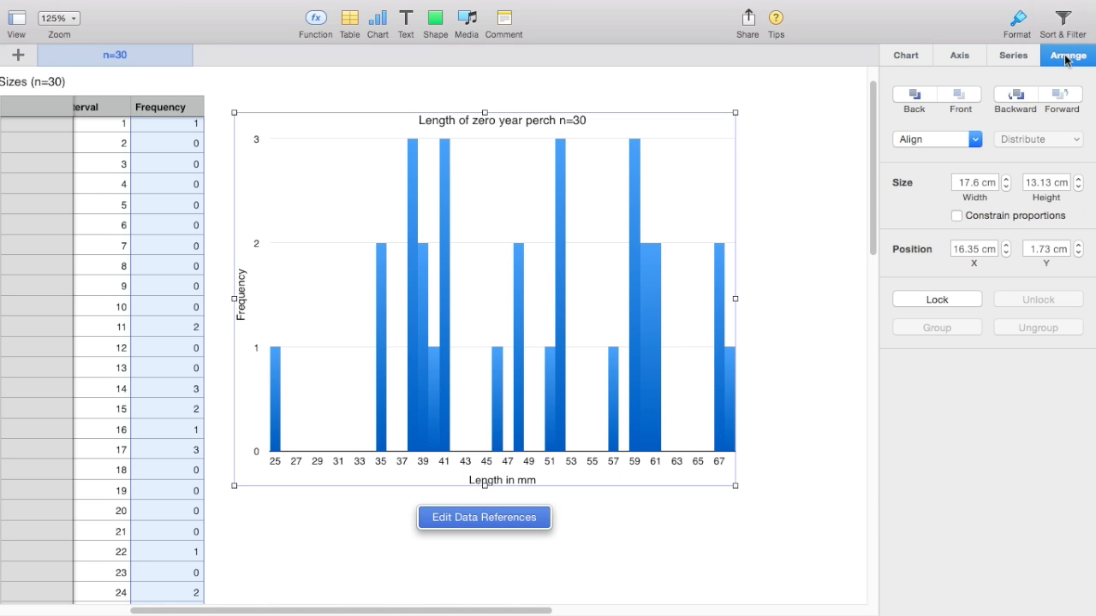
{"action": "left_click", "coordinate": [913, 57]}
{"action": "scroll", "coordinate": [484, 418], "scroll_direction": "down", "scroll_amount": 4}
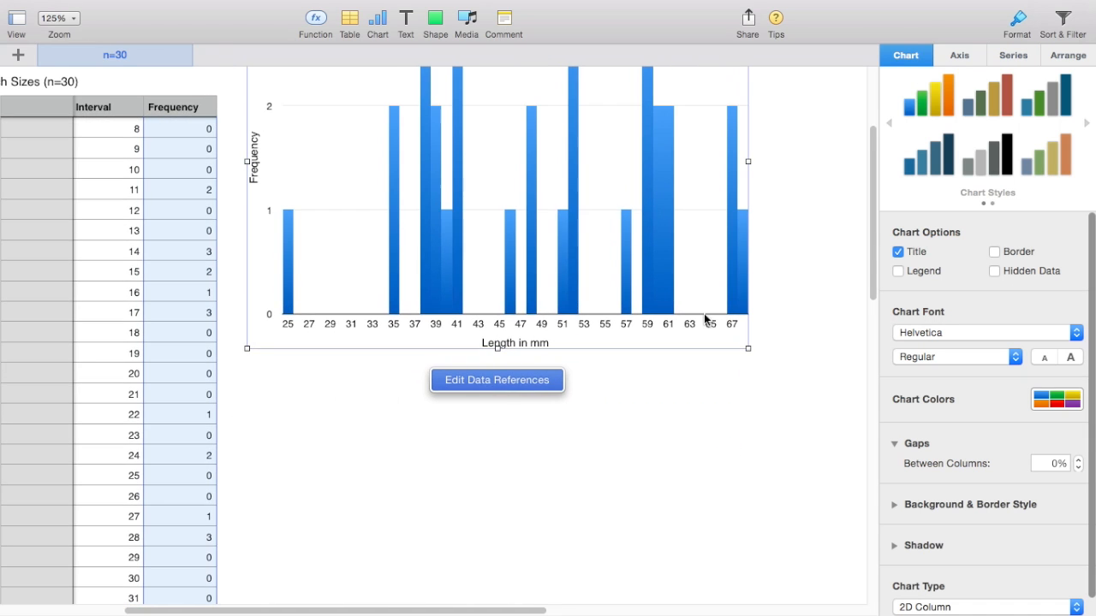
{"action": "left_click_drag", "start_coordinate": [747, 348], "coordinate": [859, 468]}
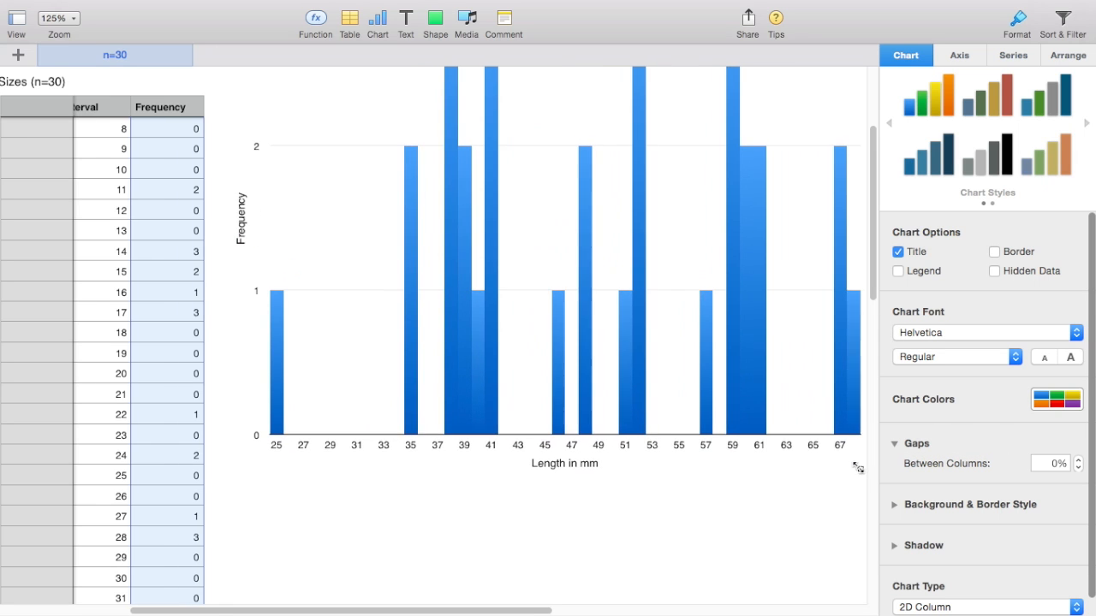
Review the finished histogram together with the n=30 perch length table and its frequency column.
{"action": "scroll", "coordinate": [582, 405], "scroll_direction": "up", "scroll_amount": 4}
{"action": "scroll", "coordinate": [583, 406], "scroll_direction": "right", "scroll_amount": 4}
{"action": "scroll", "coordinate": [583, 406], "scroll_direction": "down", "scroll_amount": 2}
{"action": "scroll", "coordinate": [580, 406], "scroll_direction": "left", "scroll_amount": 4}
{"action": "scroll", "coordinate": [452, 379], "scroll_direction": "up", "scroll_amount": 3}
{"action": "scroll", "coordinate": [453, 381], "scroll_direction": "down", "scroll_amount": 4}
{"action": "scroll", "coordinate": [453, 381], "scroll_direction": "left", "scroll_amount": 8}
{"action": "scroll", "coordinate": [453, 381], "scroll_direction": "up", "scroll_amount": 5}
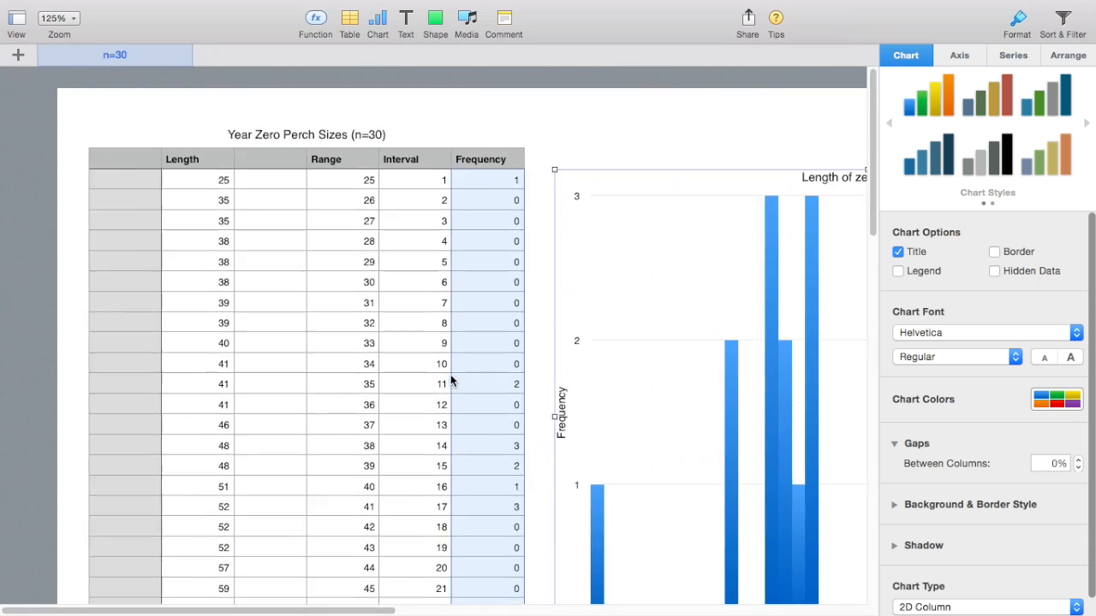
{"action": "scroll", "coordinate": [453, 381], "scroll_direction": "right", "scroll_amount": 2}
{"action": "scroll", "coordinate": [453, 381], "scroll_direction": "down", "scroll_amount": 1}
Check how the n=30 sheet fits the page in print setup and the print dialog, and leave without printing.
{"action": "key", "text": "super+p"}
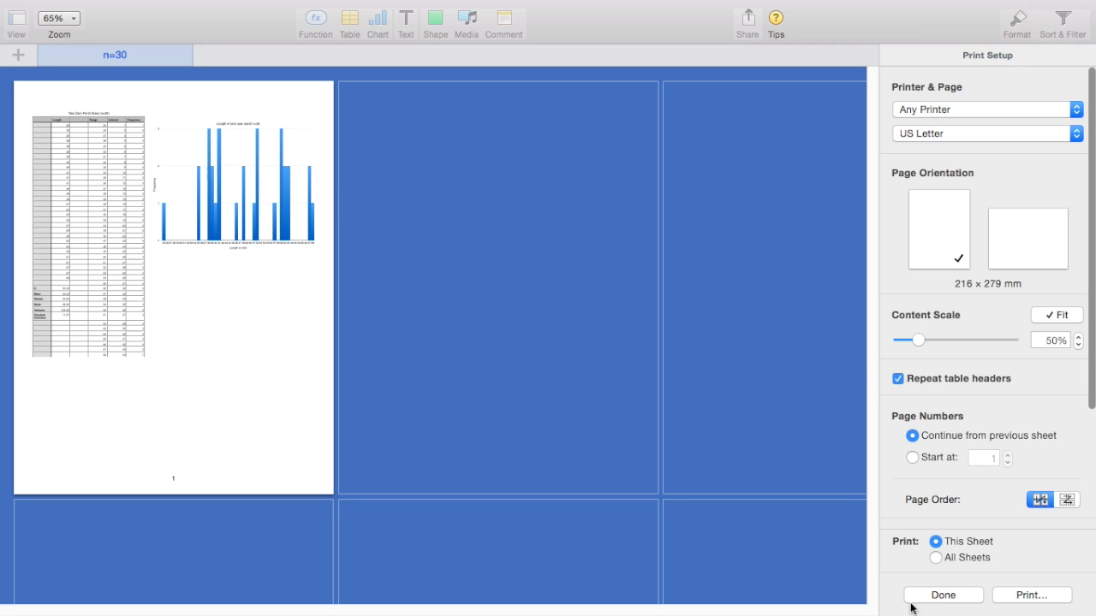
{"action": "left_click", "coordinate": [1046, 599]}
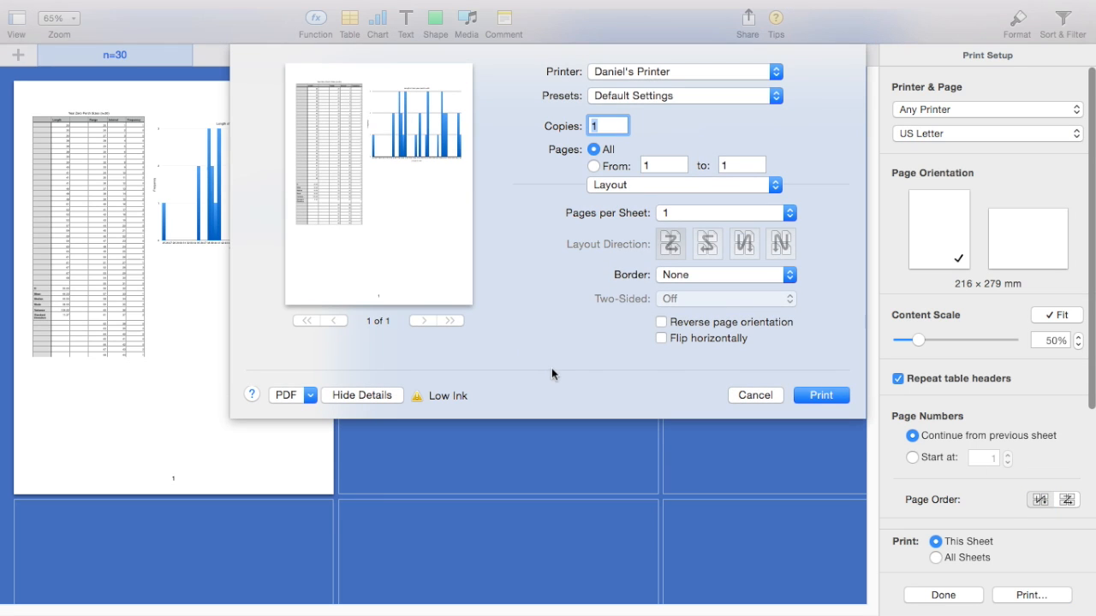
{"action": "left_click", "coordinate": [766, 394]}
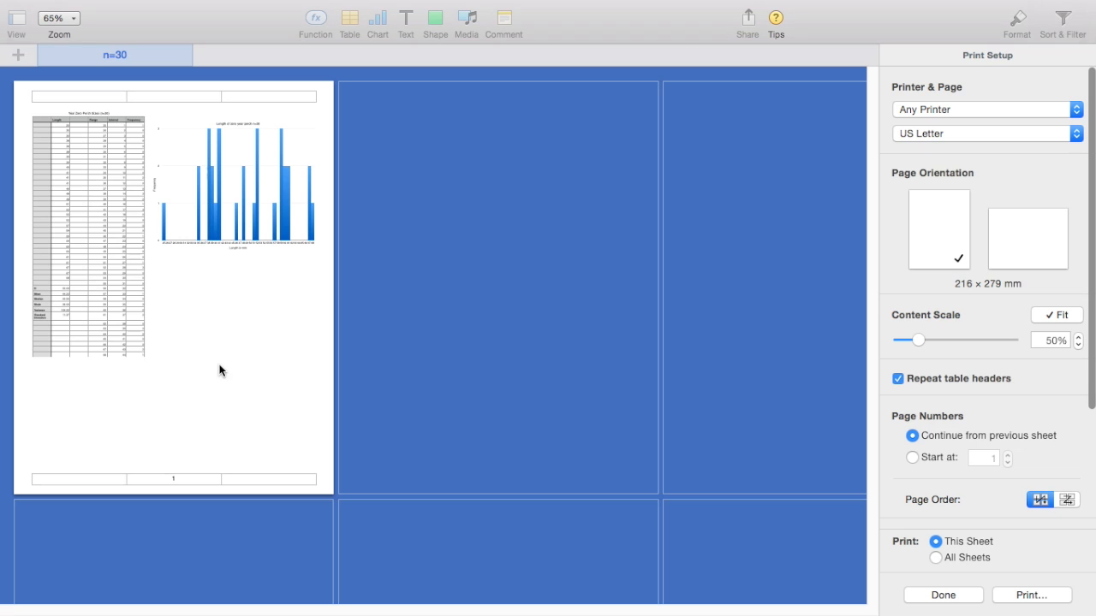
{"action": "key", "text": "ctrl+Right"}
{"action": "key", "text": "ctrl+Left"}
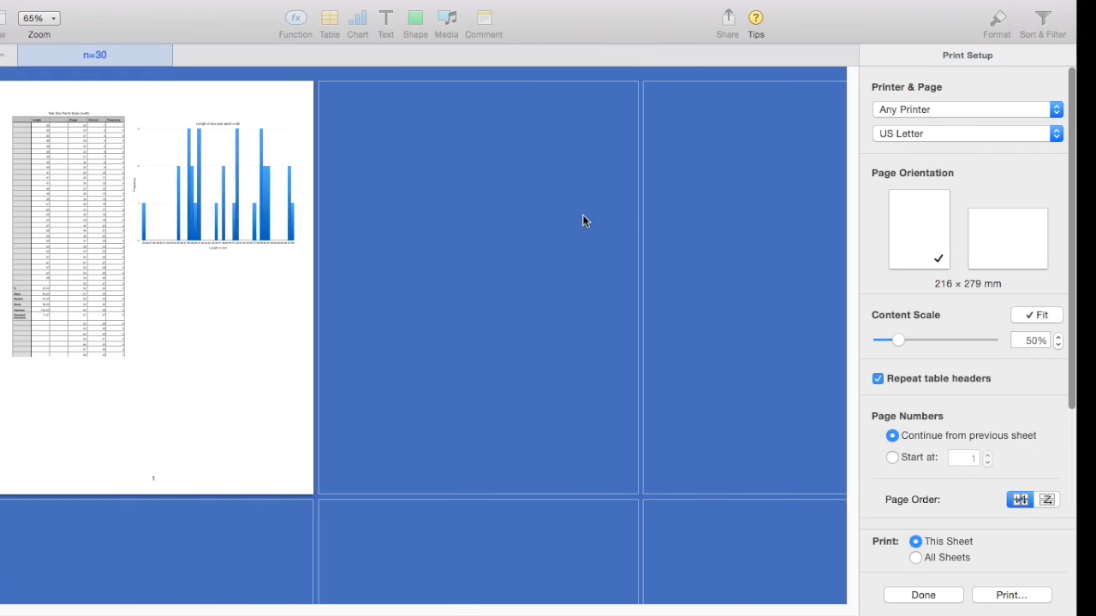
{"action": "left_click", "coordinate": [940, 592]}
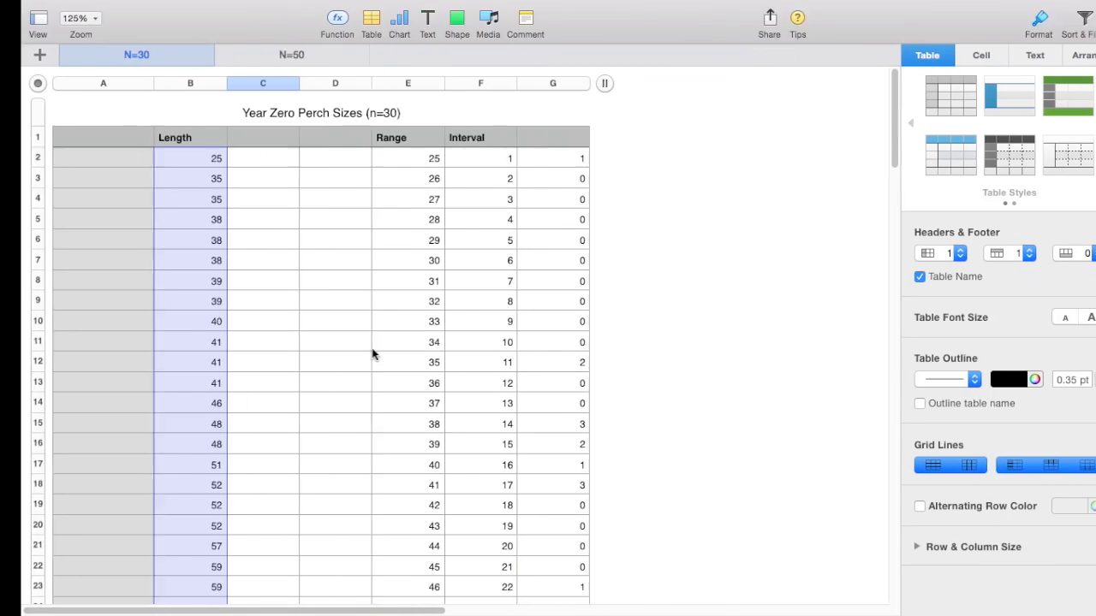
In the document with both samples, open the N=50 sheet and select the lengths in both Length columns.
{"action": "scroll", "coordinate": [589, 318], "scroll_direction": "down", "scroll_amount": 10}
{"action": "scroll", "coordinate": [589, 318], "scroll_direction": "up", "scroll_amount": 10}
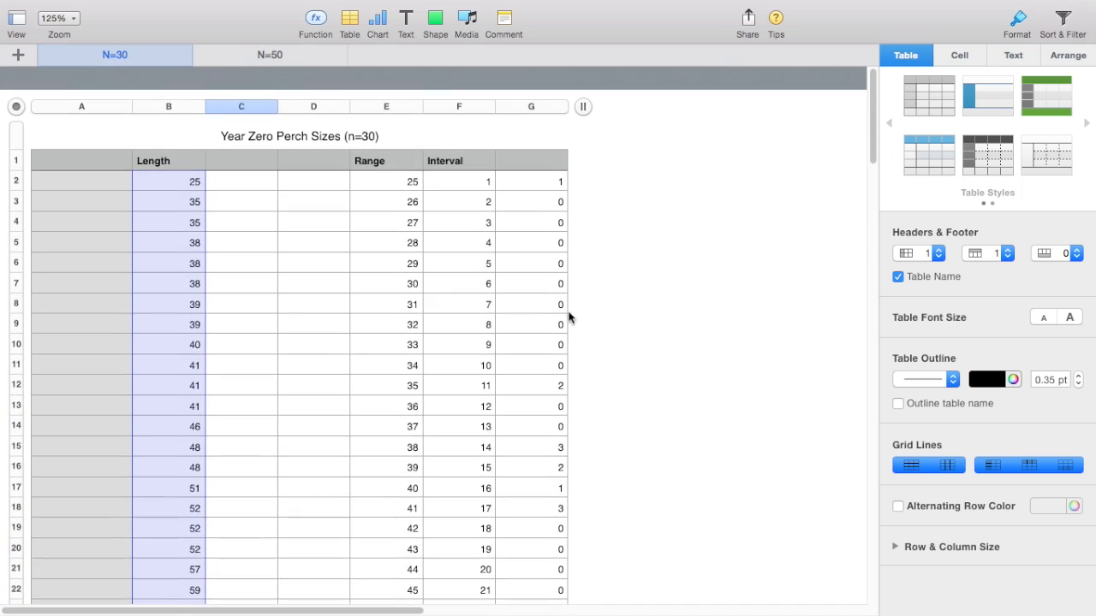
{"action": "left_click", "coordinate": [279, 58]}
{"action": "scroll", "coordinate": [489, 391], "scroll_direction": "down", "scroll_amount": 3}
{"action": "scroll", "coordinate": [379, 335], "scroll_direction": "up", "scroll_amount": 3}
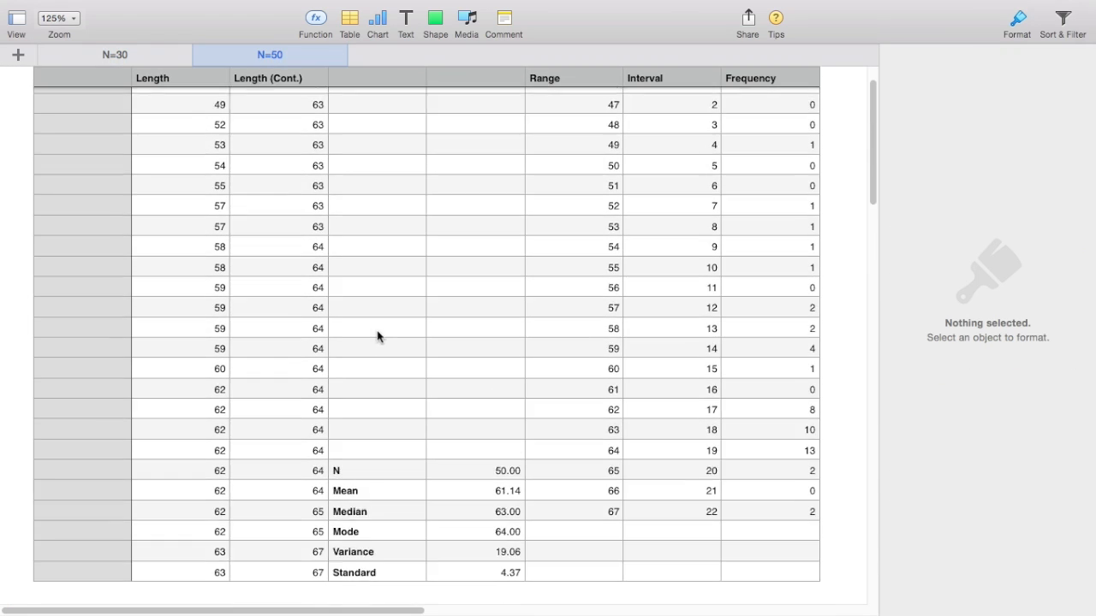
{"action": "left_click_drag", "start_coordinate": [184, 137], "coordinate": [280, 562]}
{"action": "scroll", "coordinate": [551, 261], "scroll_direction": "up", "scroll_amount": 4}
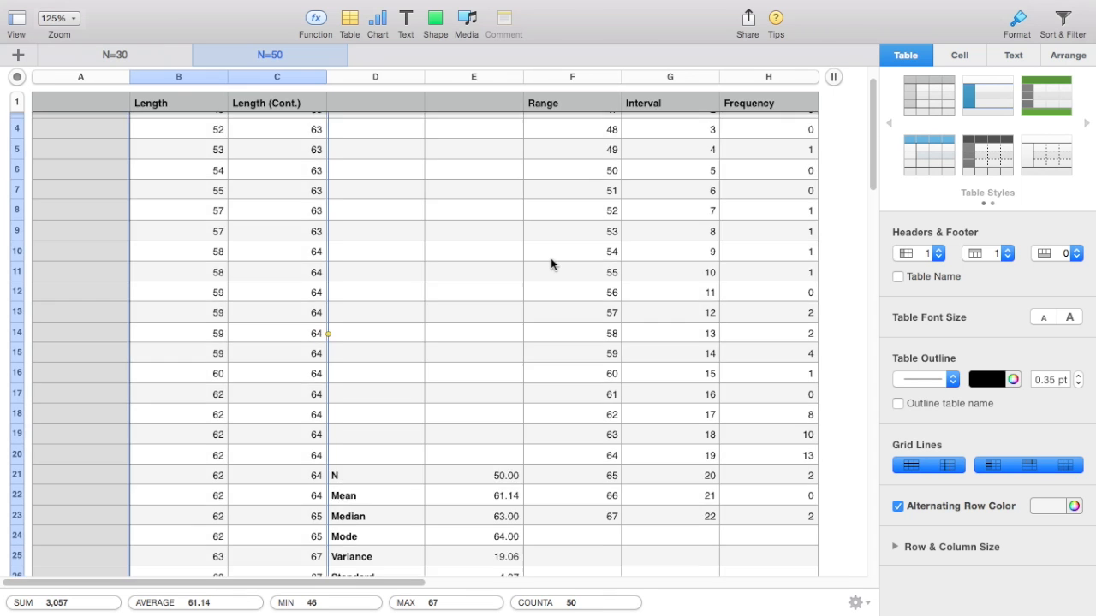
Review the statistics block from N to Standard on the N=50 sheet.
{"action": "scroll", "coordinate": [331, 335], "scroll_direction": "down", "scroll_amount": 5}
{"action": "left_click_drag", "start_coordinate": [365, 286], "coordinate": [472, 389]}
{"action": "left_click", "coordinate": [473, 260]}
{"action": "scroll", "coordinate": [473, 253], "scroll_direction": "up", "scroll_amount": 5}
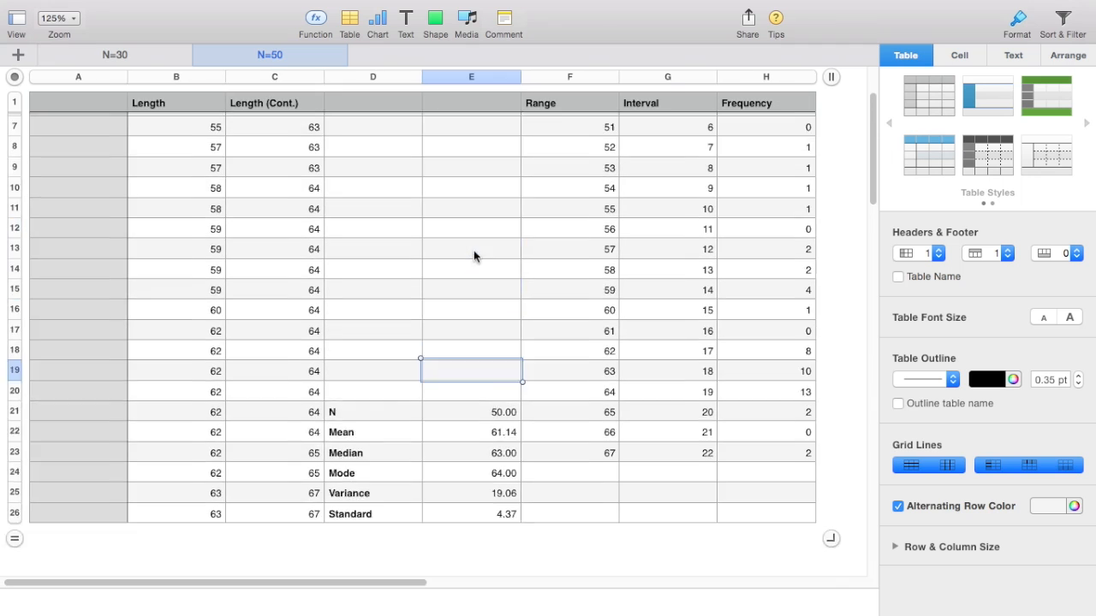
Compare the first and last Range values with the smallest and largest lengths in the Length columns.
{"action": "left_click", "coordinate": [559, 135]}
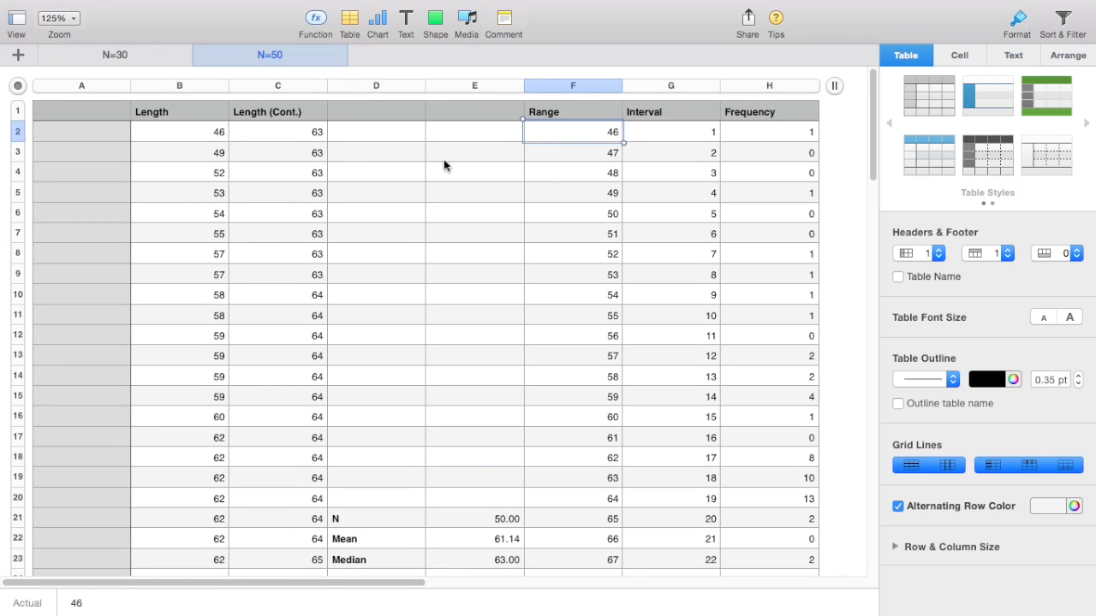
{"action": "scroll", "coordinate": [611, 131], "scroll_direction": "down", "scroll_amount": 1}
{"action": "scroll", "coordinate": [617, 360], "scroll_direction": "down", "scroll_amount": 3}
{"action": "left_click", "coordinate": [607, 467]}
{"action": "scroll", "coordinate": [192, 167], "scroll_direction": "up", "scroll_amount": 5}
{"action": "left_click", "coordinate": [191, 137]}
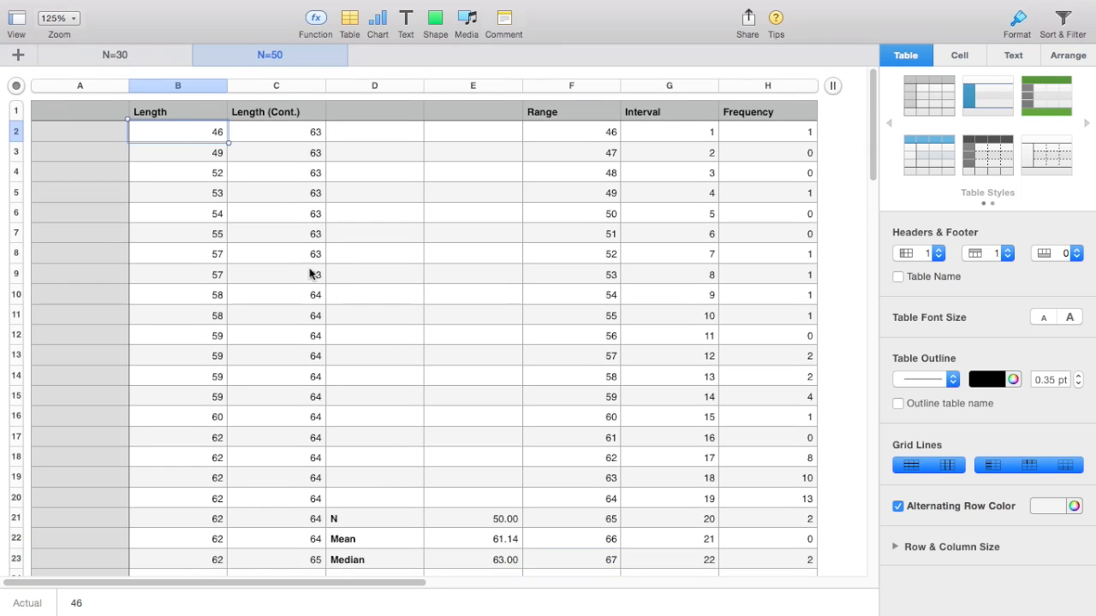
{"action": "scroll", "coordinate": [326, 308], "scroll_direction": "down", "scroll_amount": 3}
{"action": "left_click", "coordinate": [291, 424]}
{"action": "scroll", "coordinate": [473, 298], "scroll_direction": "up", "scroll_amount": 5}
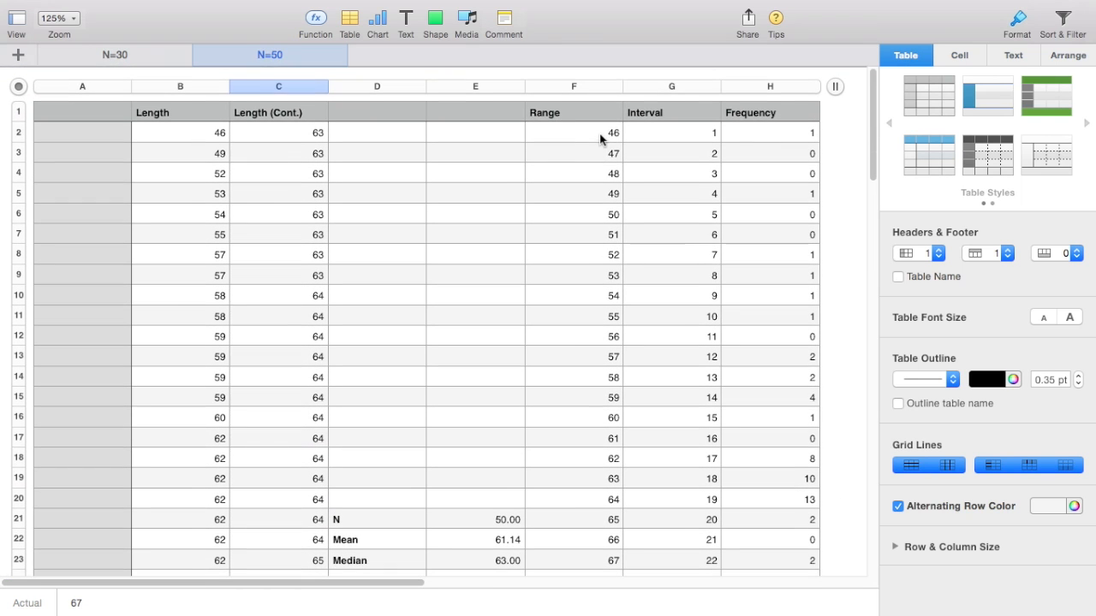
Examine how the Range values increase row by row and how the Interval column numbers them.
{"action": "left_click", "coordinate": [597, 130]}
{"action": "left_click", "coordinate": [606, 156]}
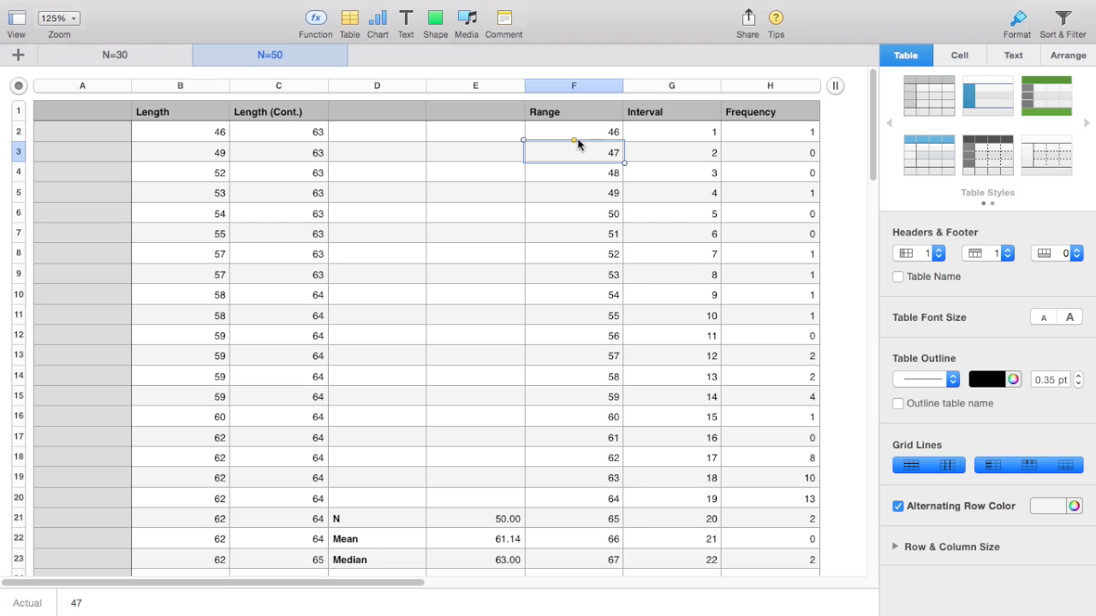
{"action": "scroll", "coordinate": [569, 377], "scroll_direction": "down", "scroll_amount": 3}
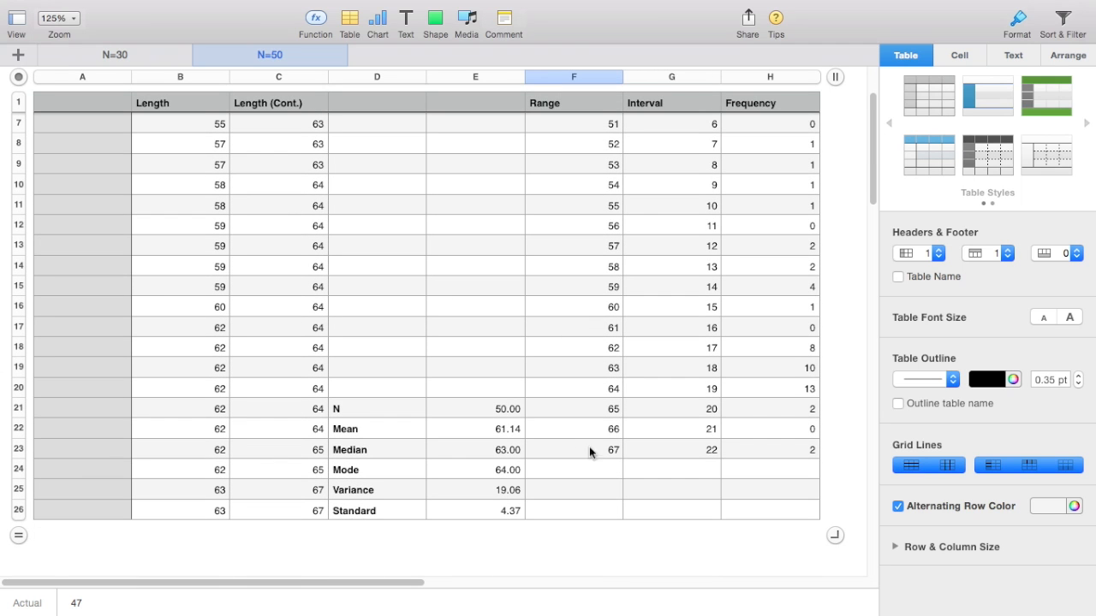
{"action": "scroll", "coordinate": [588, 338], "scroll_direction": "up", "scroll_amount": 3}
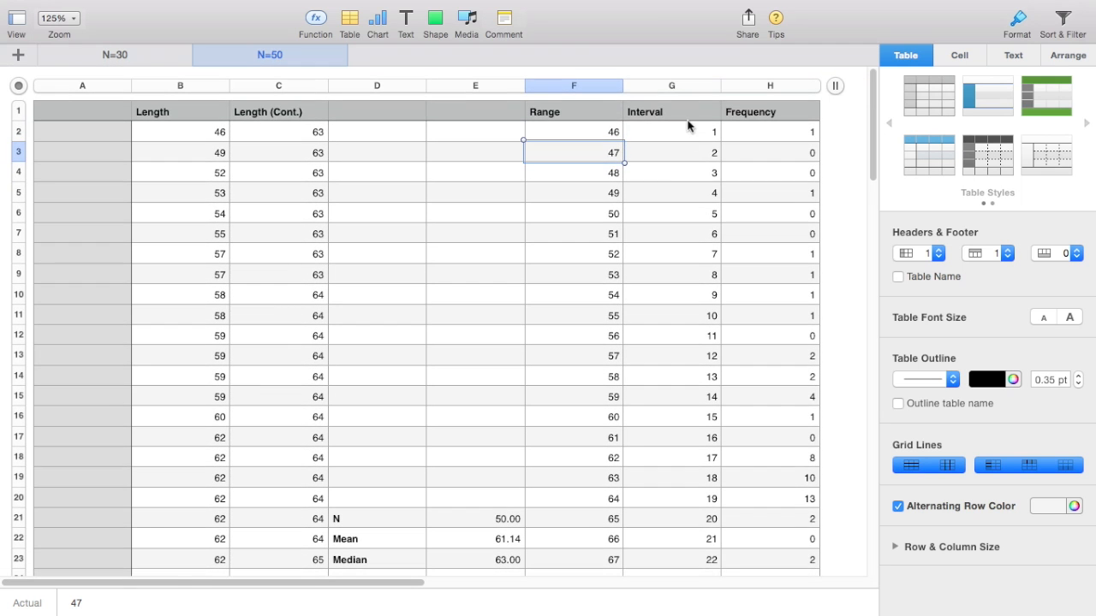
{"action": "scroll", "coordinate": [690, 254], "scroll_direction": "down", "scroll_amount": 4}
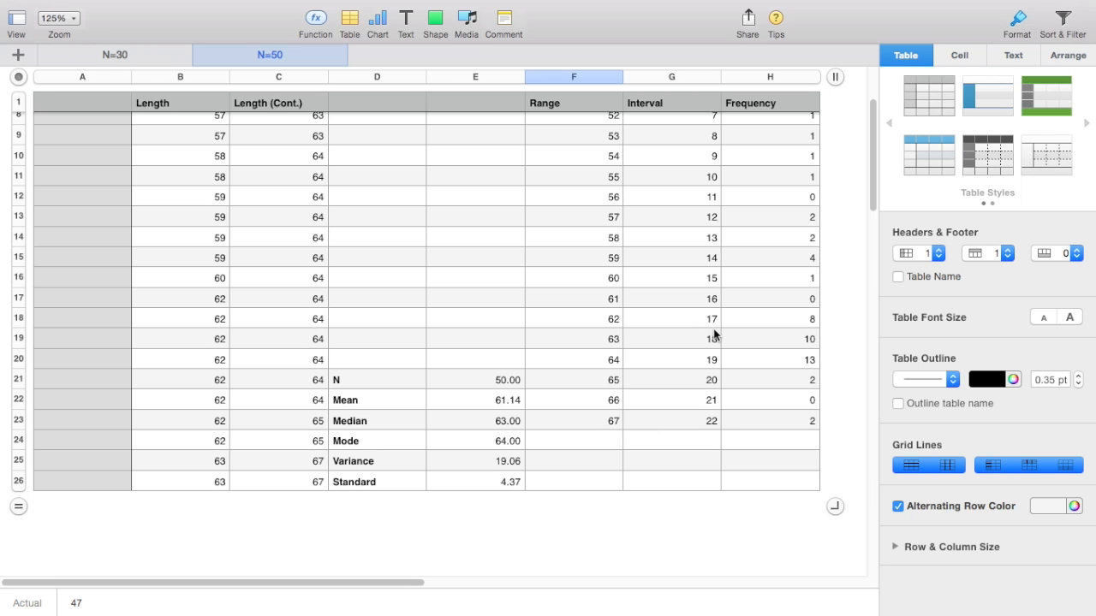
{"action": "scroll", "coordinate": [715, 334], "scroll_direction": "up", "scroll_amount": 3}
{"action": "scroll", "coordinate": [692, 377], "scroll_direction": "down", "scroll_amount": 4}
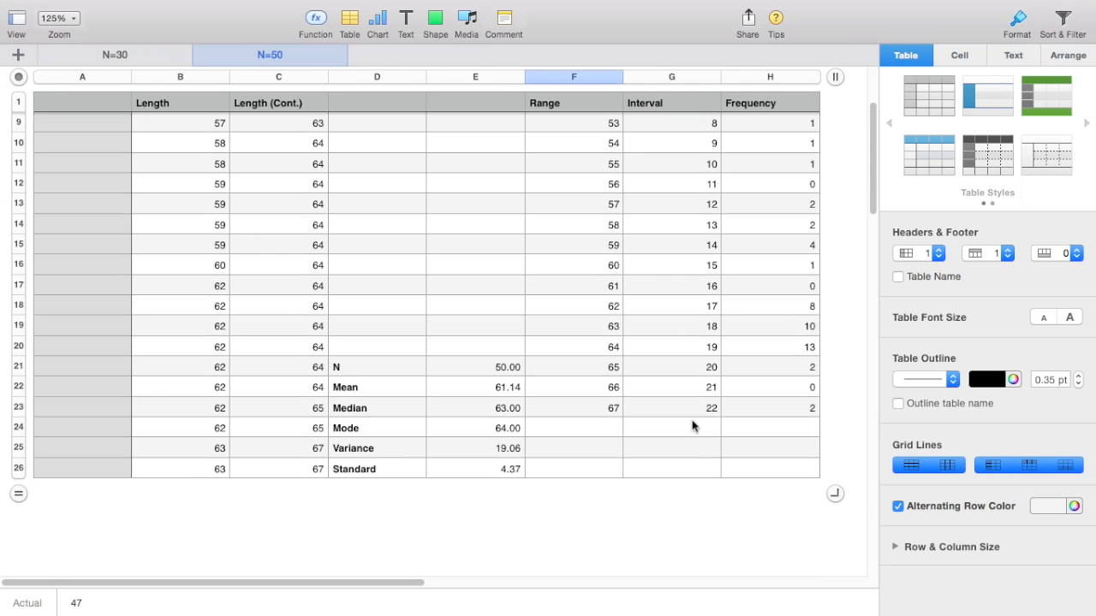
{"action": "scroll", "coordinate": [709, 348], "scroll_direction": "up", "scroll_amount": 3}
Inspect the INDEX and FREQUENCY formula in cell H2 and the column ranges it references.
{"action": "double_click", "coordinate": [759, 133]}
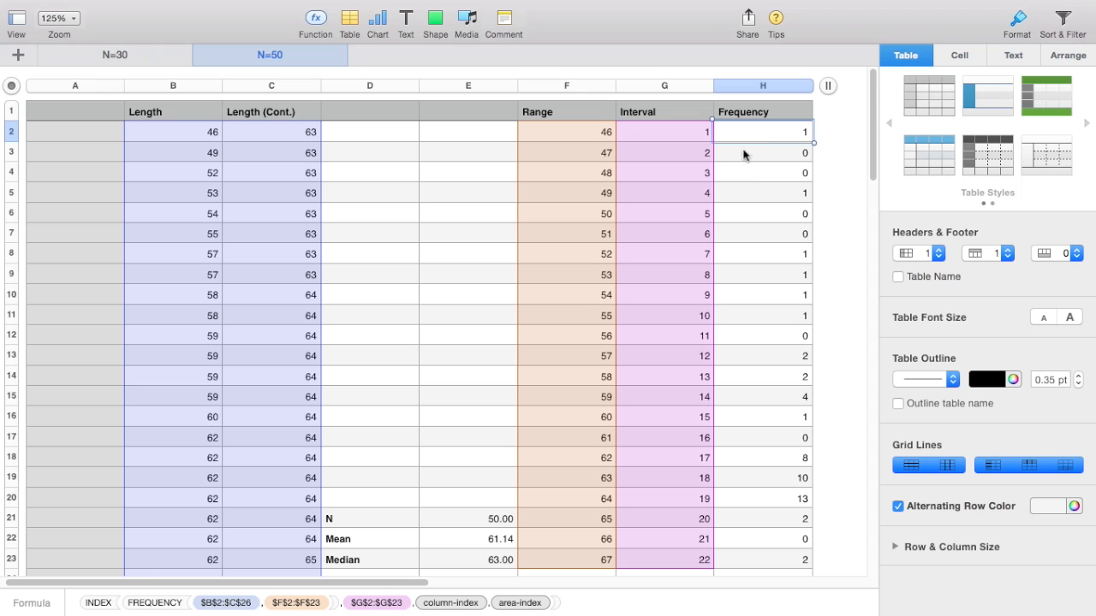
{"action": "scroll", "coordinate": [667, 174], "scroll_direction": "right", "scroll_amount": 2}
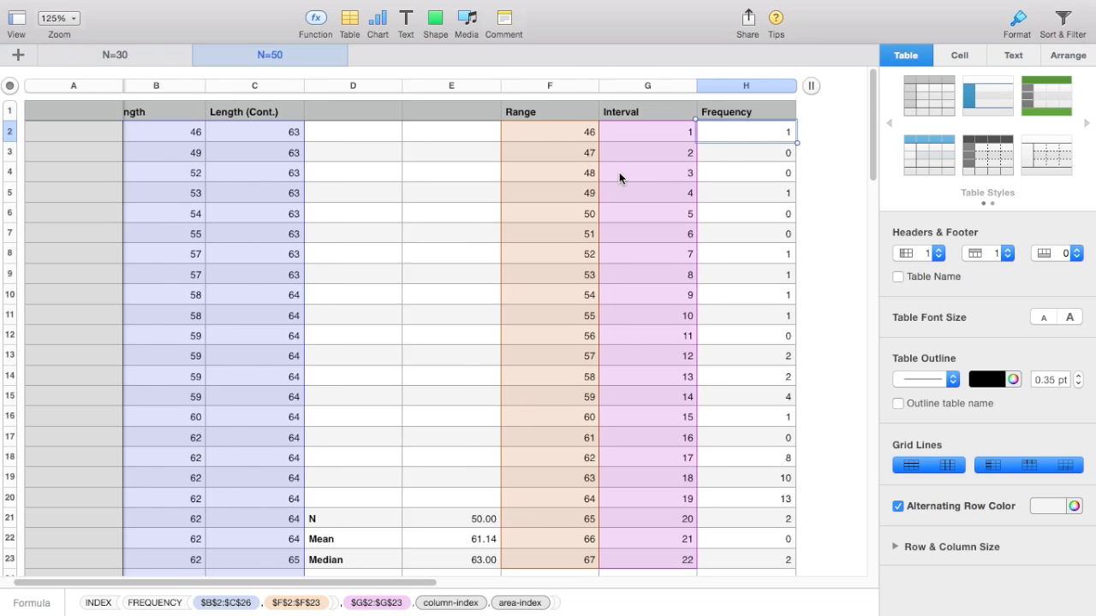
{"action": "scroll", "coordinate": [771, 189], "scroll_direction": "left", "scroll_amount": 3}
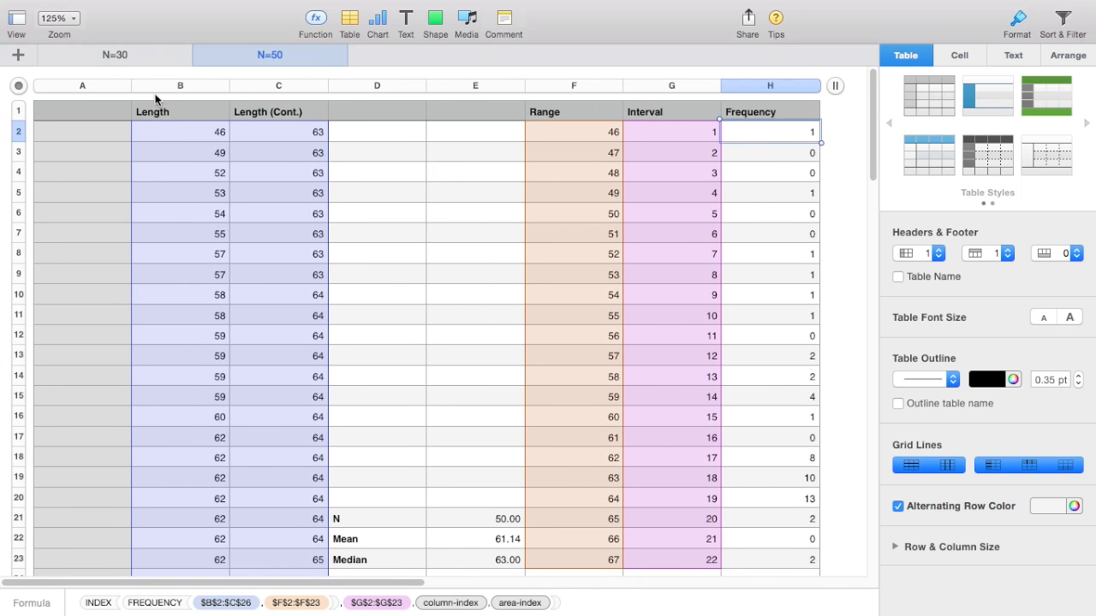
{"action": "scroll", "coordinate": [574, 253], "scroll_direction": "right", "scroll_amount": 2}
{"action": "scroll", "coordinate": [573, 253], "scroll_direction": "down", "scroll_amount": 5}
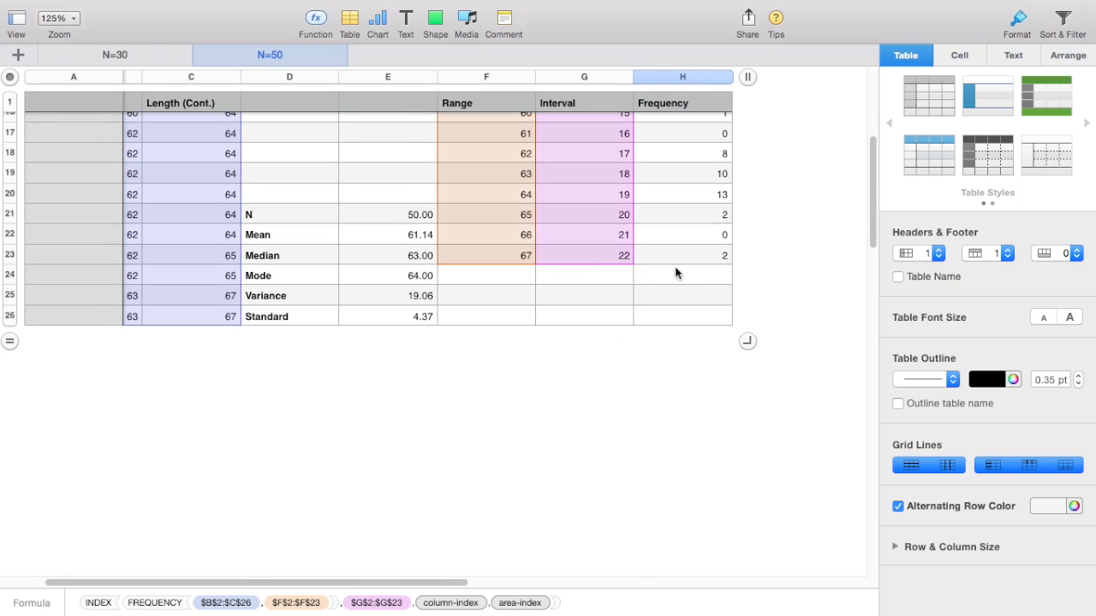
Start a formula in cell H24 with INDEX and nest the FREQUENCY function as its range argument.
{"action": "left_click", "coordinate": [680, 277]}
{"action": "scroll", "coordinate": [534, 280], "scroll_direction": "up", "scroll_amount": 3}
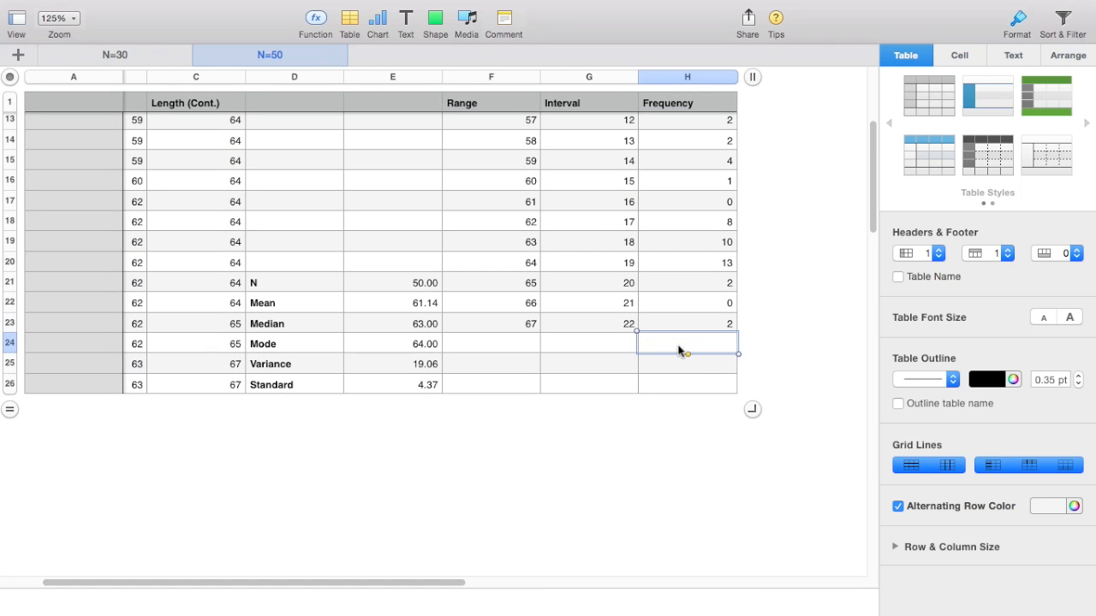
{"action": "type", "text": "= "}
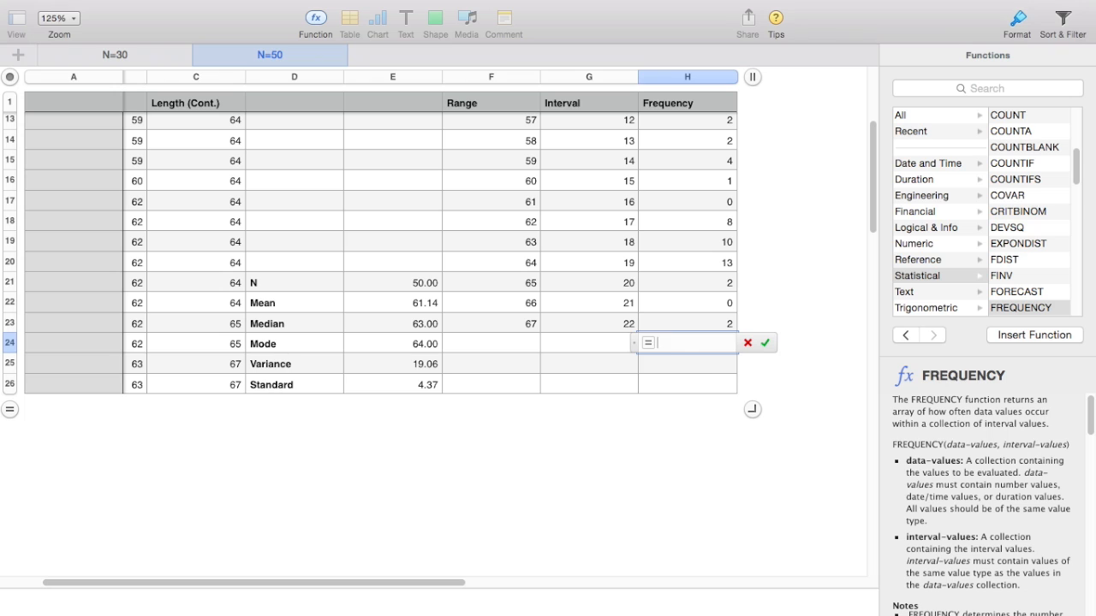
{"action": "type", "text": "INDEX "}
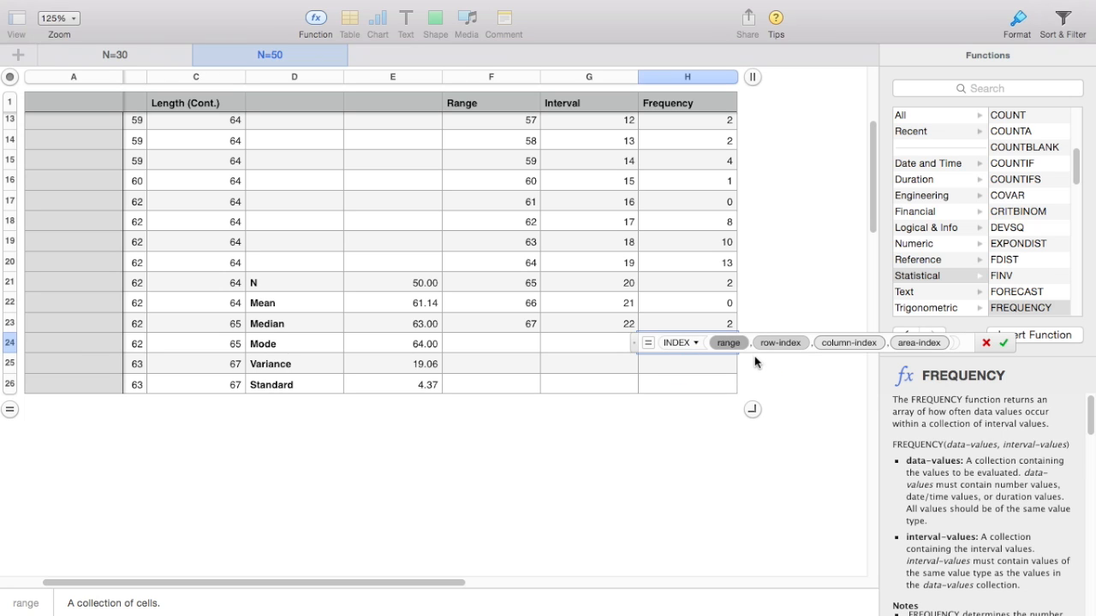
{"action": "type", "text": "FREQUENCY"}
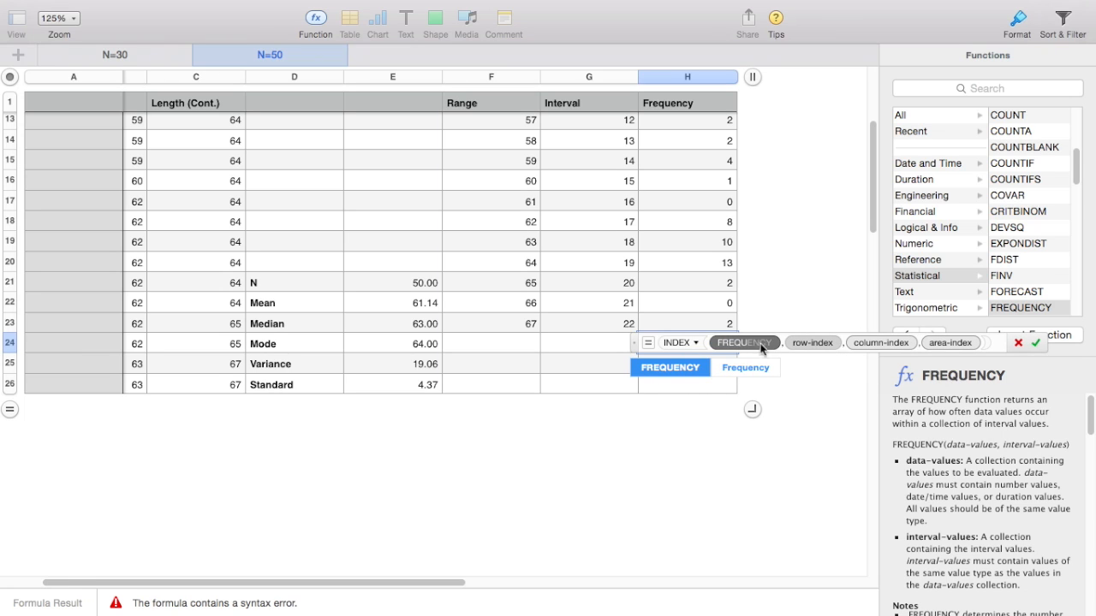
{"action": "left_click", "coordinate": [679, 367]}
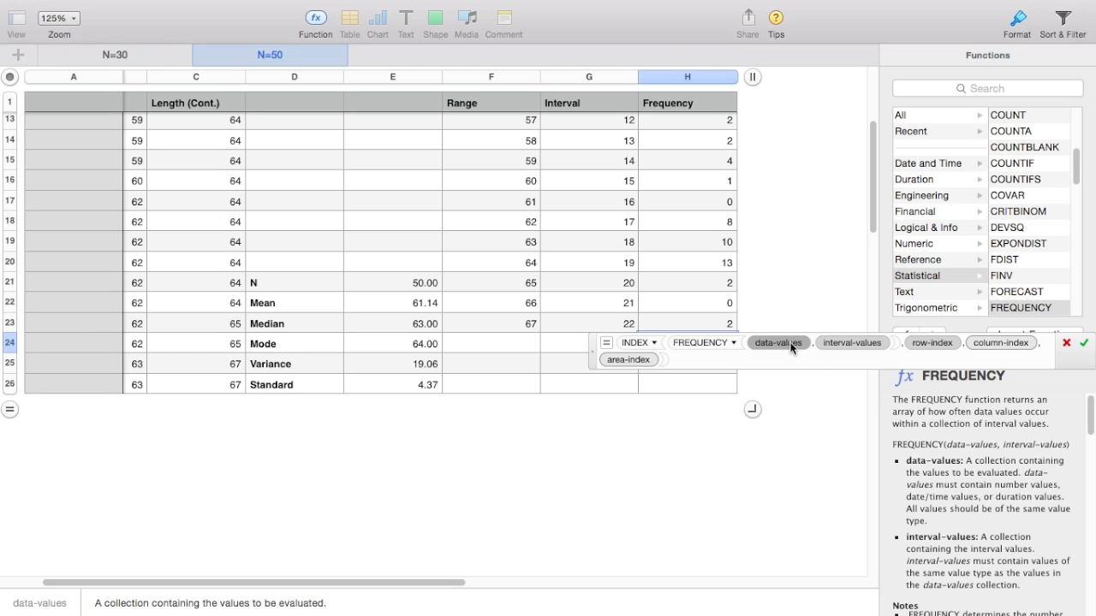
Set the FREQUENCY data values to B2:C26 and its interval values to F2:F23.
{"action": "scroll", "coordinate": [381, 285], "scroll_direction": "up", "scroll_amount": 5}
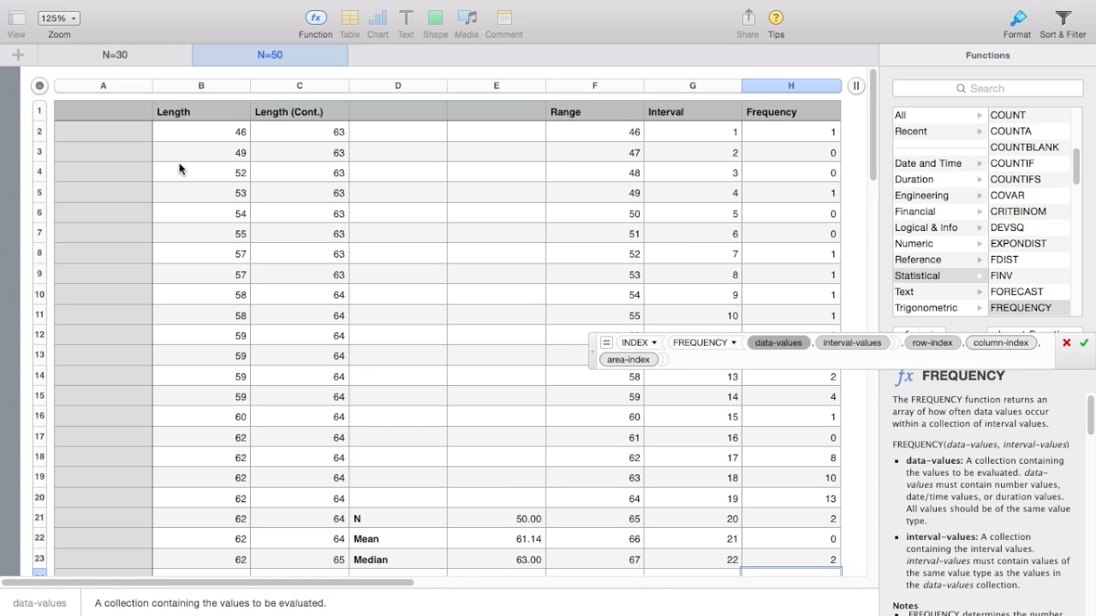
{"action": "left_click_drag", "start_coordinate": [179, 137], "coordinate": [263, 519]}
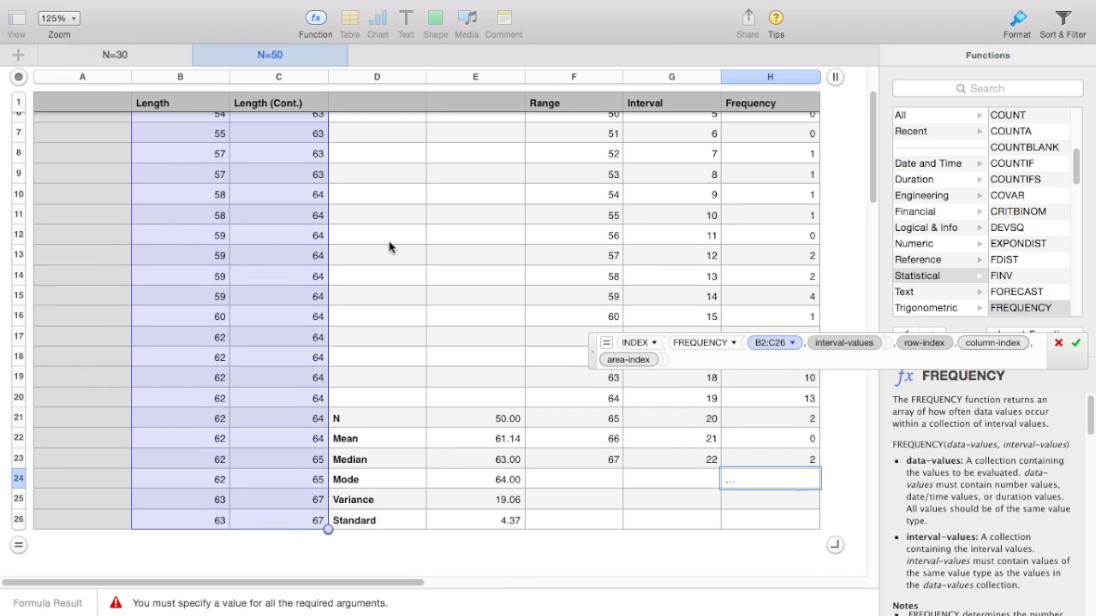
{"action": "left_click", "coordinate": [836, 343]}
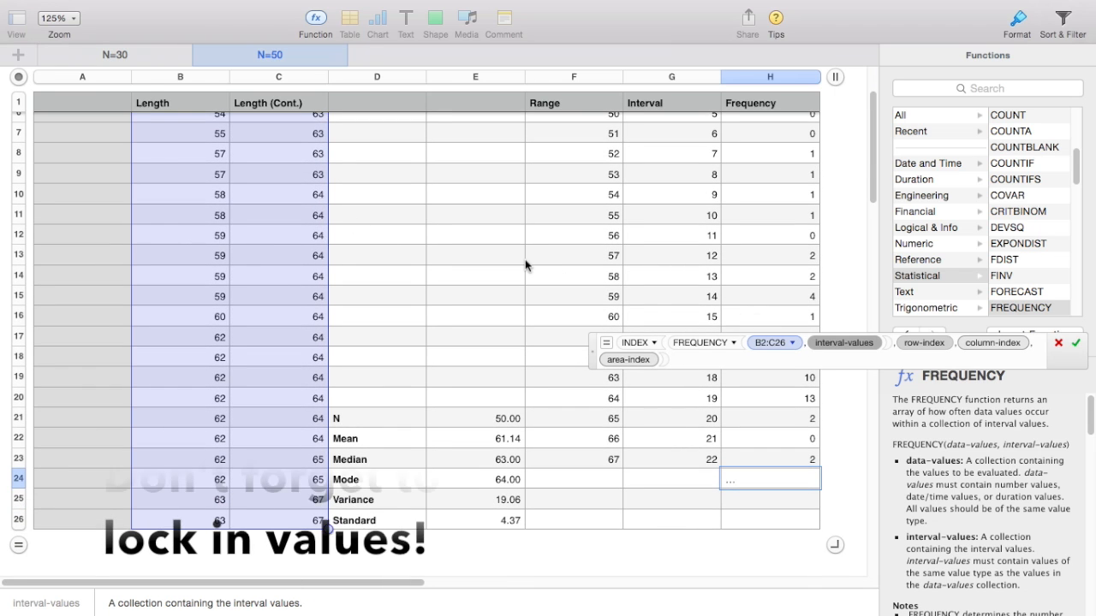
{"action": "scroll", "coordinate": [524, 264], "scroll_direction": "up", "scroll_amount": 5}
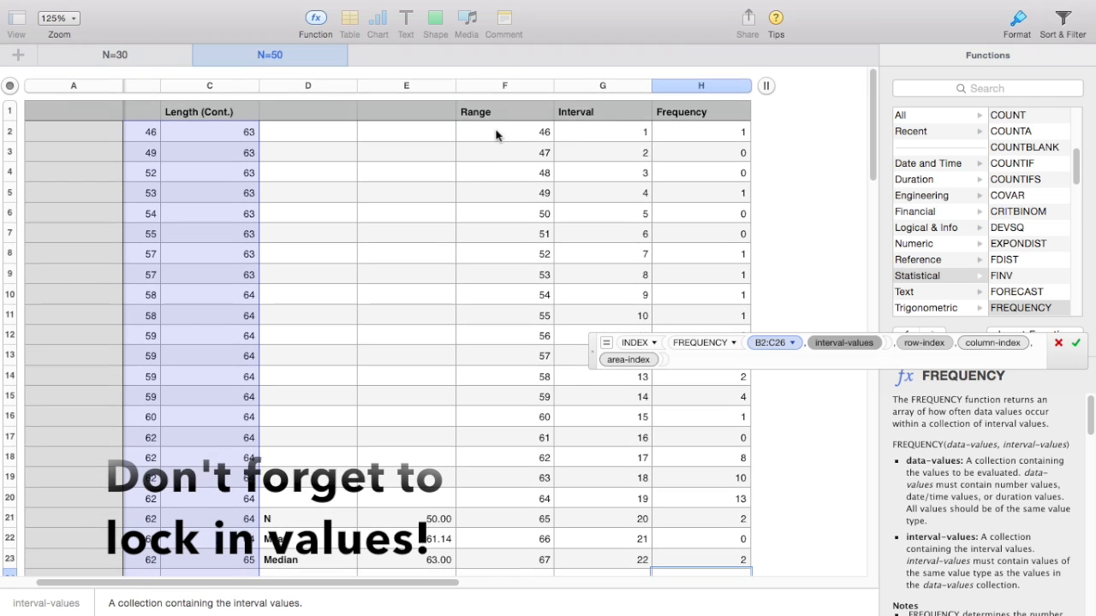
{"action": "left_click_drag", "start_coordinate": [496, 152], "coordinate": [522, 489]}
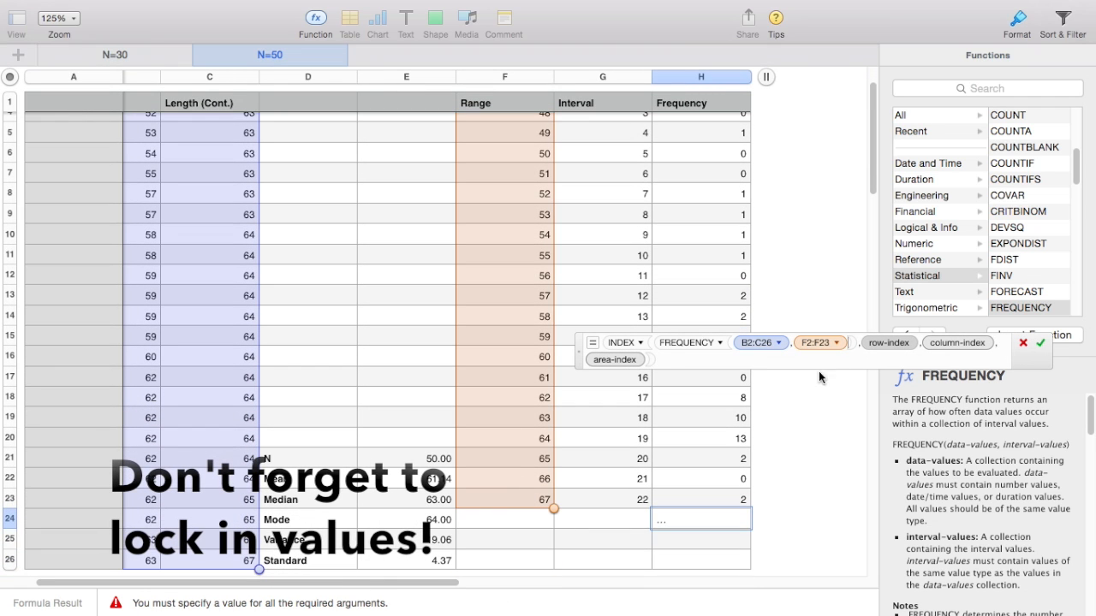
Set the INDEX row index to G2:G23 and accept the formula in H24.
{"action": "left_click", "coordinate": [882, 345]}
{"action": "scroll", "coordinate": [582, 248], "scroll_direction": "up", "scroll_amount": 2}
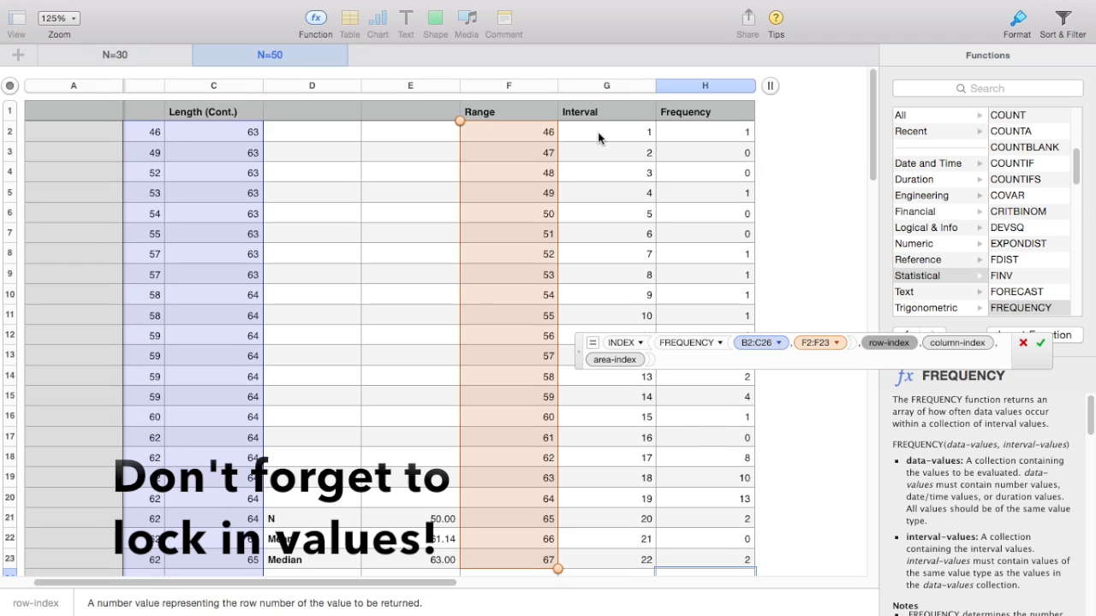
{"action": "left_click_drag", "start_coordinate": [598, 138], "coordinate": [599, 152]}
{"action": "left_click_drag", "start_coordinate": [595, 377], "coordinate": [622, 517]}
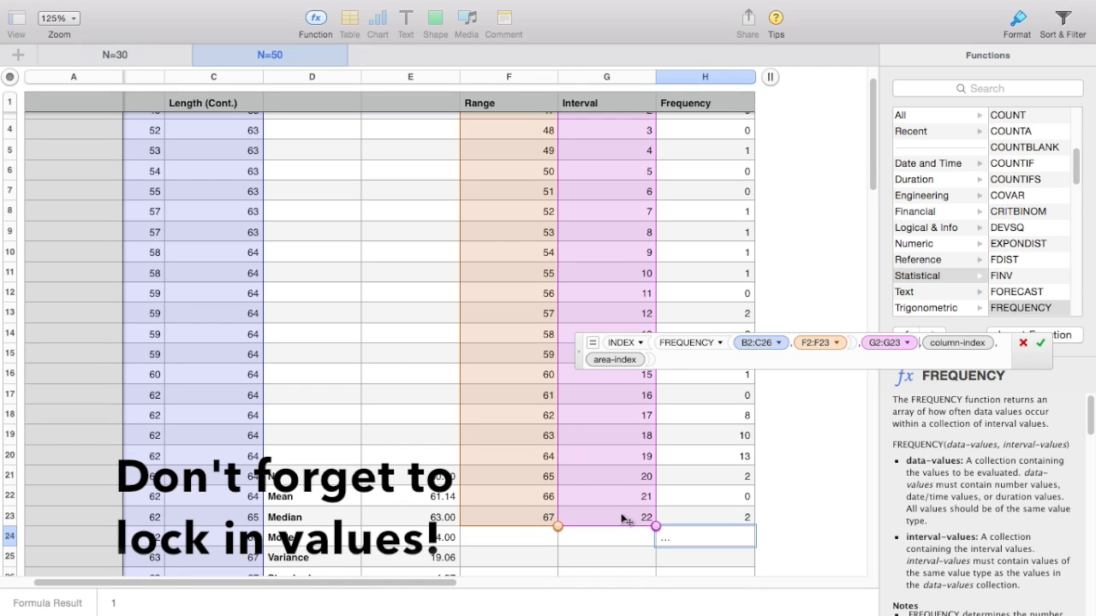
{"action": "left_click", "coordinate": [1040, 342]}
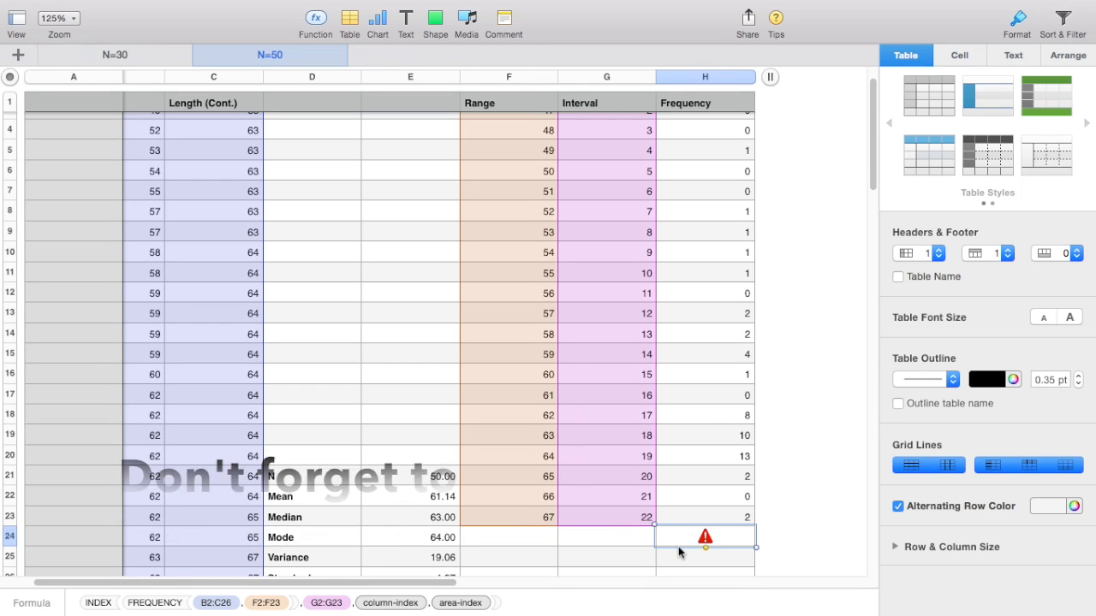
Review the Frequency column and open the error details for the formula in cell H24.
{"action": "scroll", "coordinate": [708, 420], "scroll_direction": "up", "scroll_amount": 1}
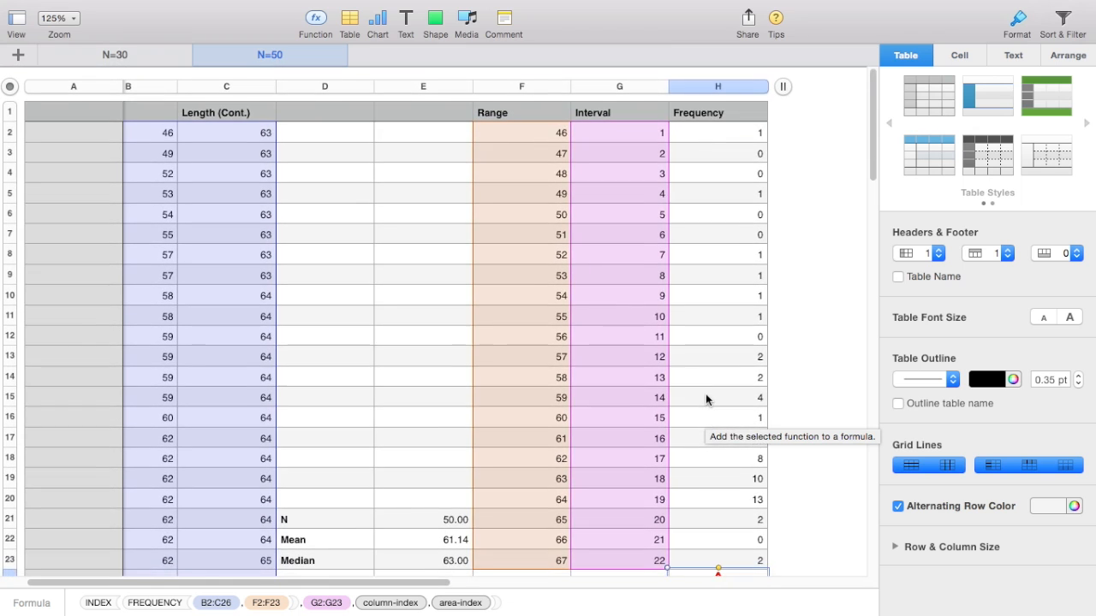
{"action": "scroll", "coordinate": [702, 407], "scroll_direction": "down", "scroll_amount": 5}
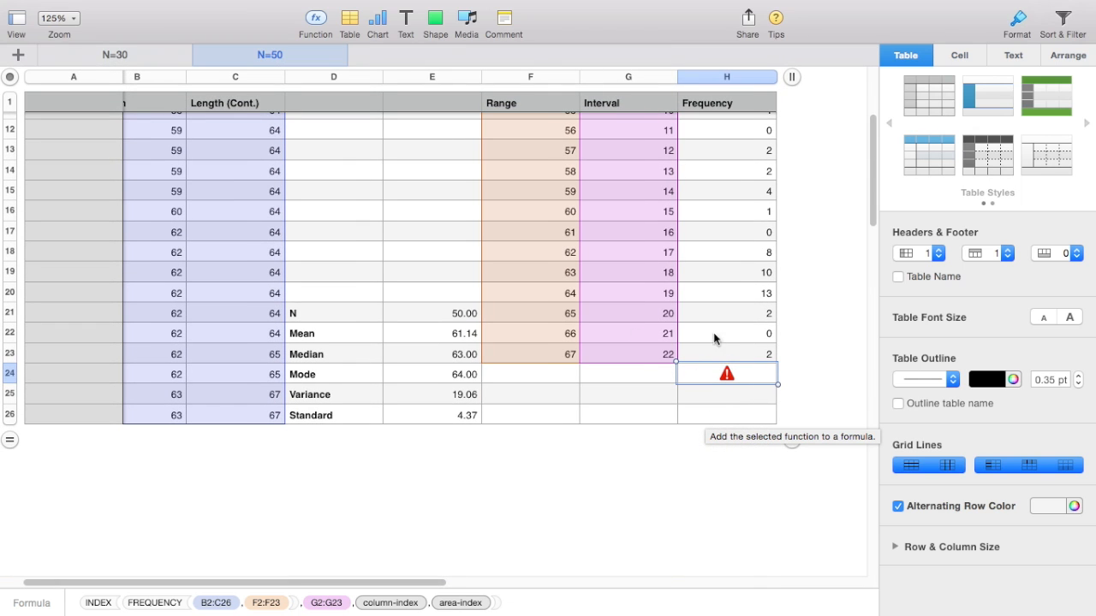
{"action": "scroll", "coordinate": [762, 362], "scroll_direction": "up", "scroll_amount": 3}
{"action": "scroll", "coordinate": [693, 514], "scroll_direction": "down", "scroll_amount": 3}
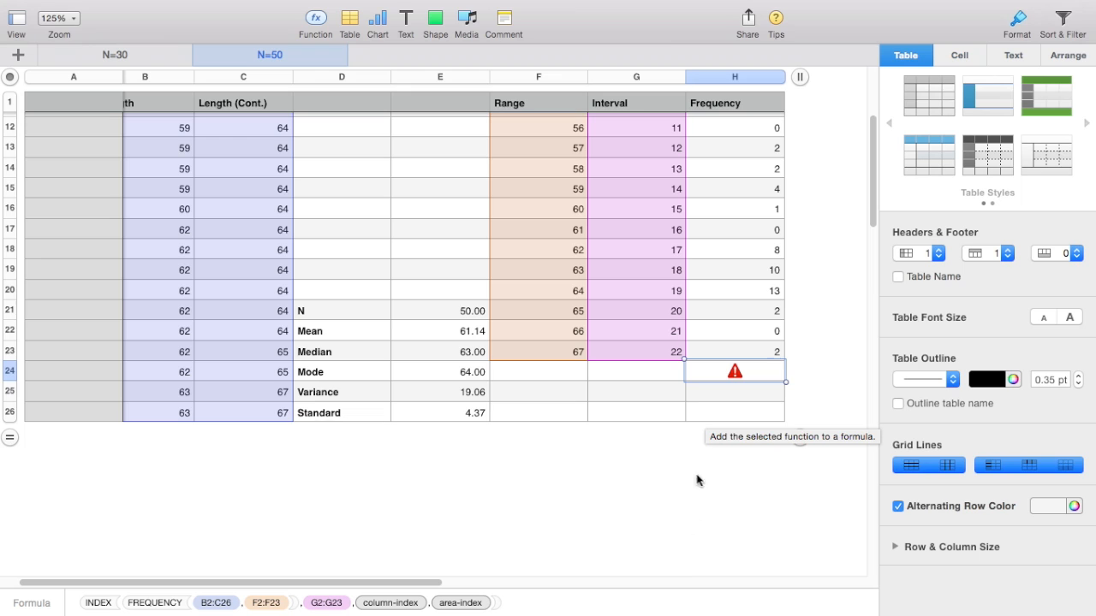
{"action": "left_click", "coordinate": [733, 372]}
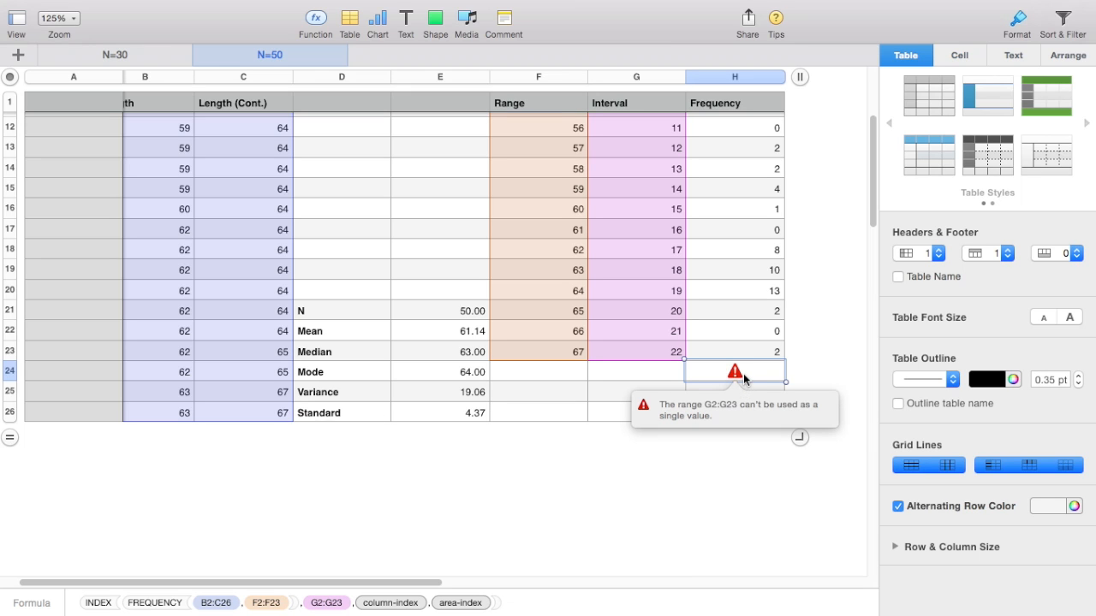
Clear the trial INDEX and FREQUENCY formula from cell H24 and return to the beginning of the table.
{"action": "key", "text": "Escape"}
{"action": "scroll", "coordinate": [733, 196], "scroll_direction": "up", "scroll_amount": 5}
{"action": "scroll", "coordinate": [751, 385], "scroll_direction": "down", "scroll_amount": 7}
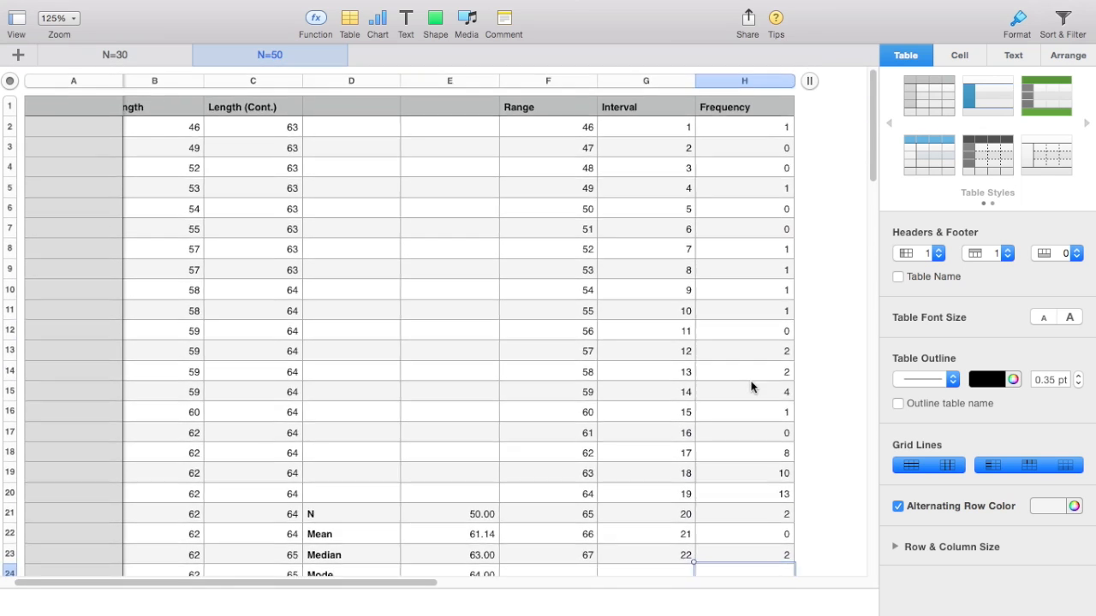
{"action": "scroll", "coordinate": [751, 387], "scroll_direction": "down", "scroll_amount": 2}
{"action": "scroll", "coordinate": [751, 386], "scroll_direction": "up", "scroll_amount": 10}
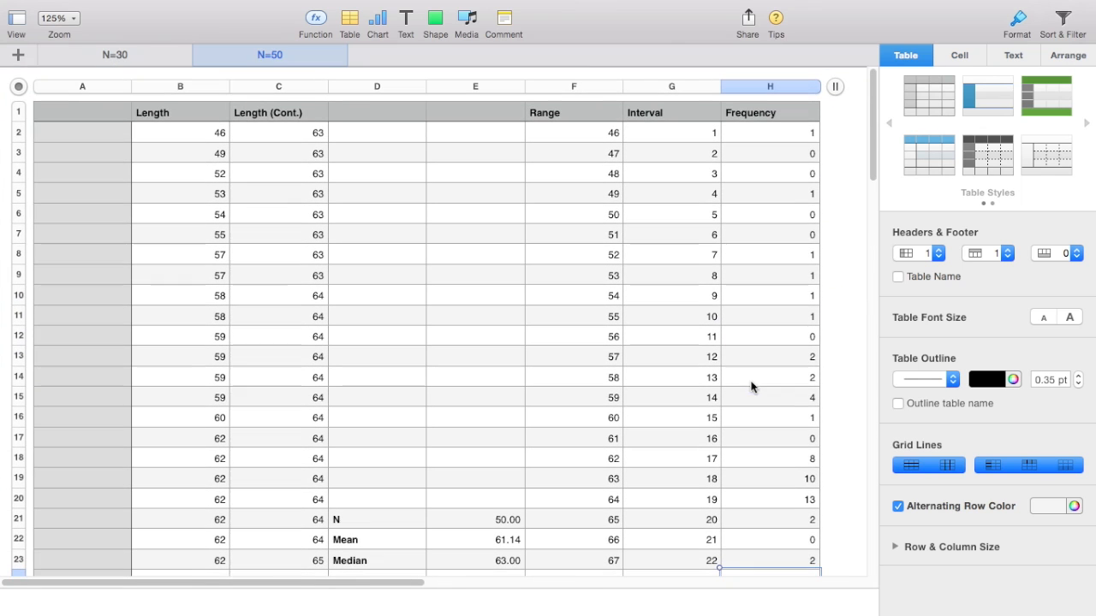